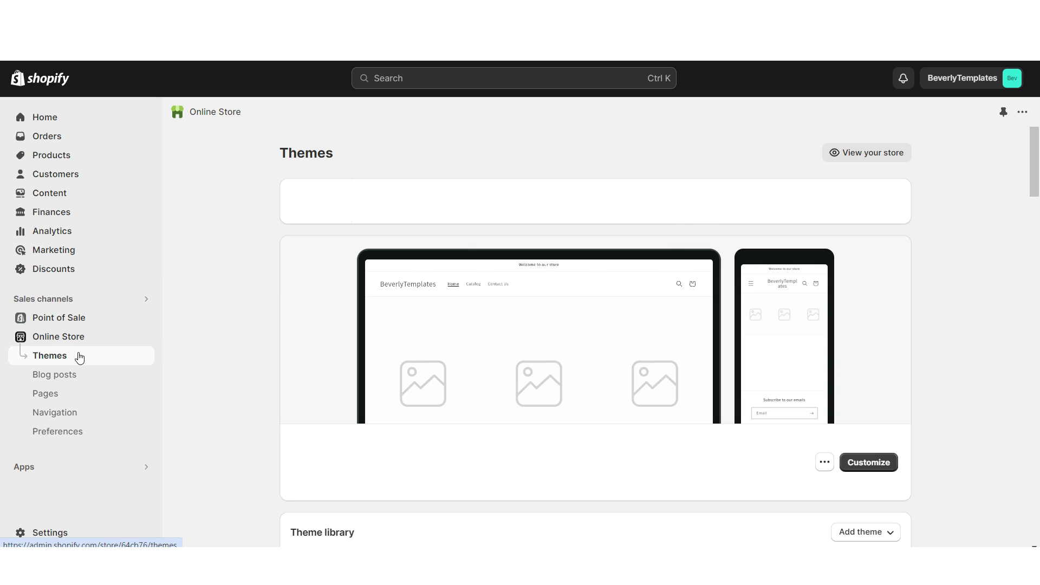
- Add the free Dawn theme from Popular free themes and open it in the theme editor
scroll(2, 430, down, 10)
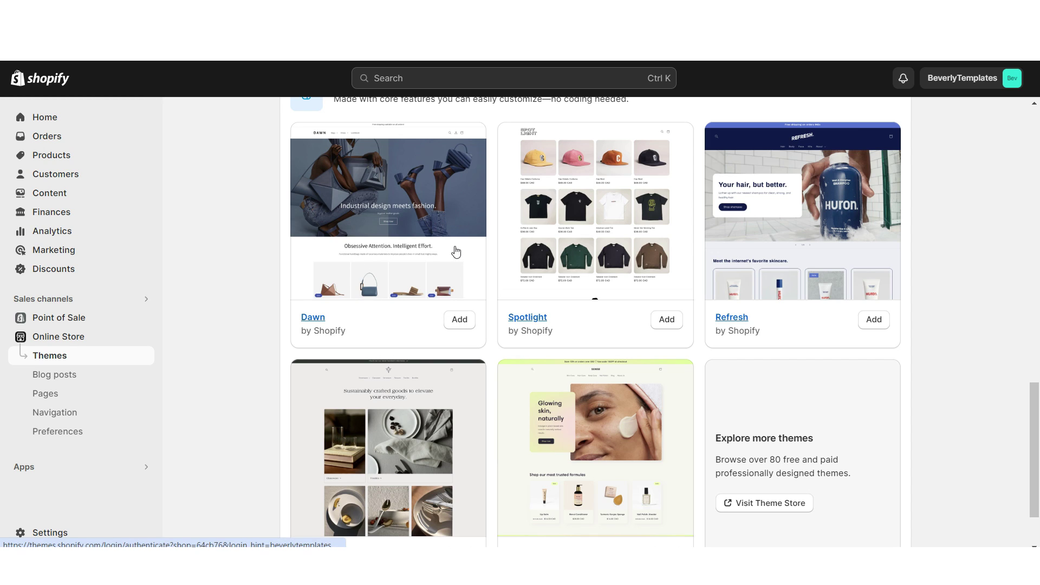
click(461, 327)
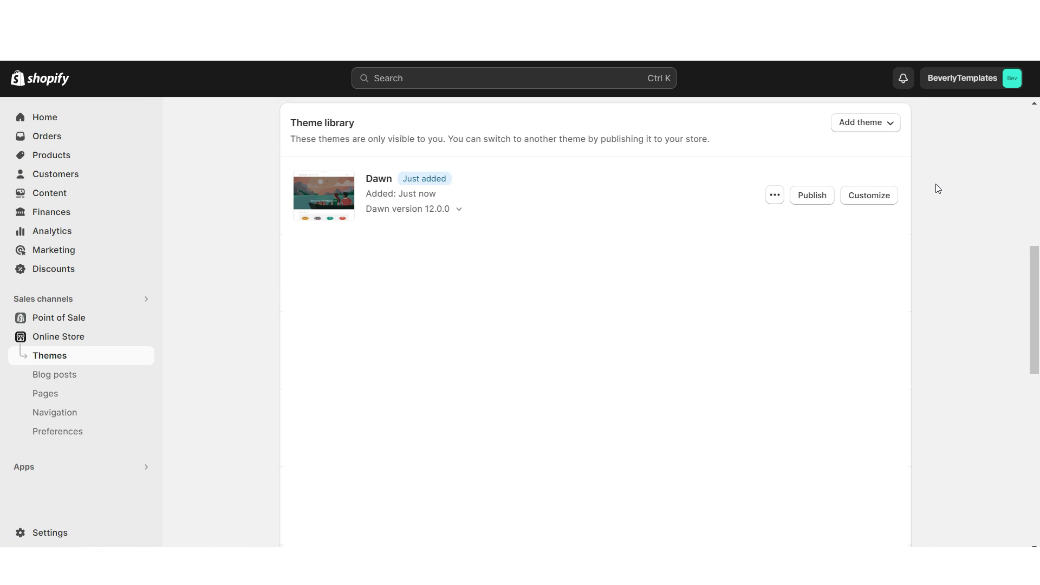
click(870, 196)
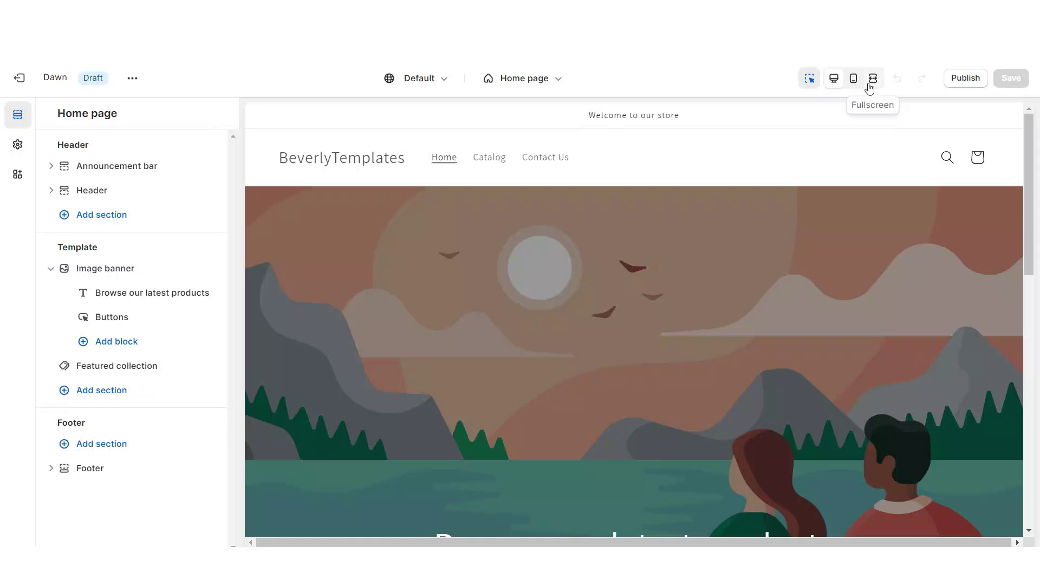
- Check the homepage preview in fullscreen and at mobile width, then open the Header settings
click(873, 80)
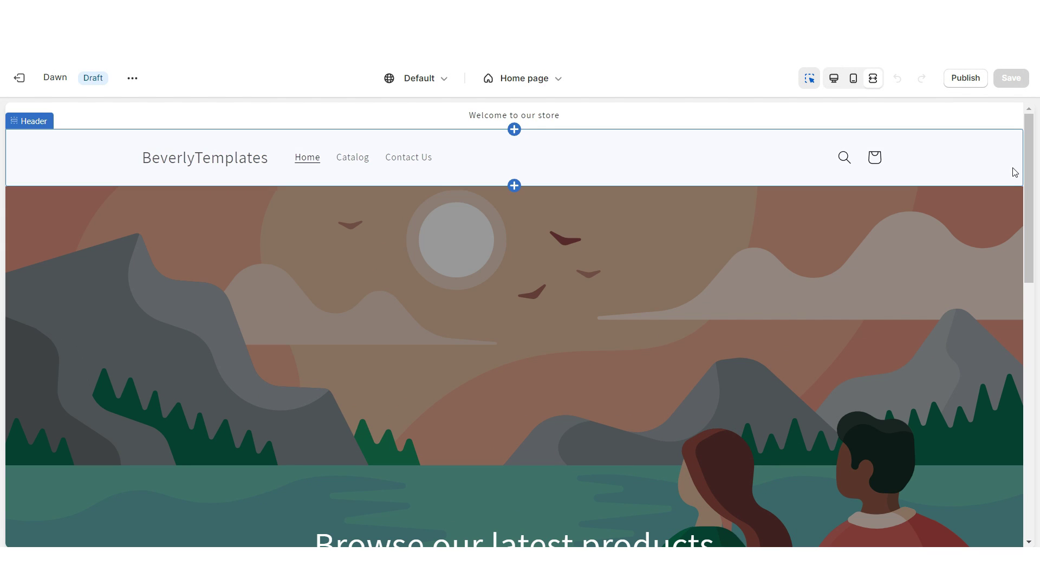
scroll(1012, 168, down, 10)
scroll(1013, 167, up, 10)
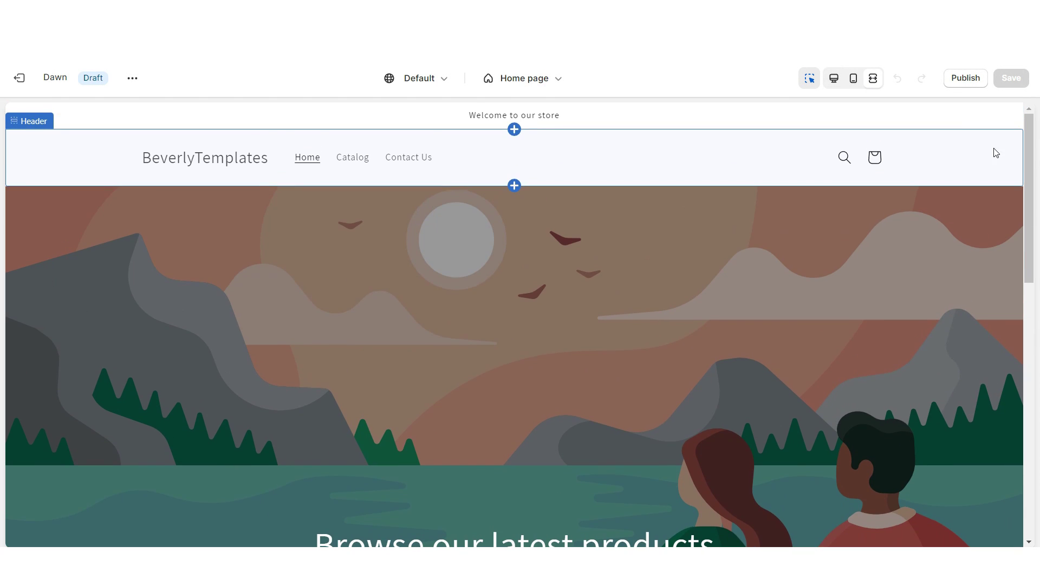
click(854, 81)
scroll(758, 181, down, 10)
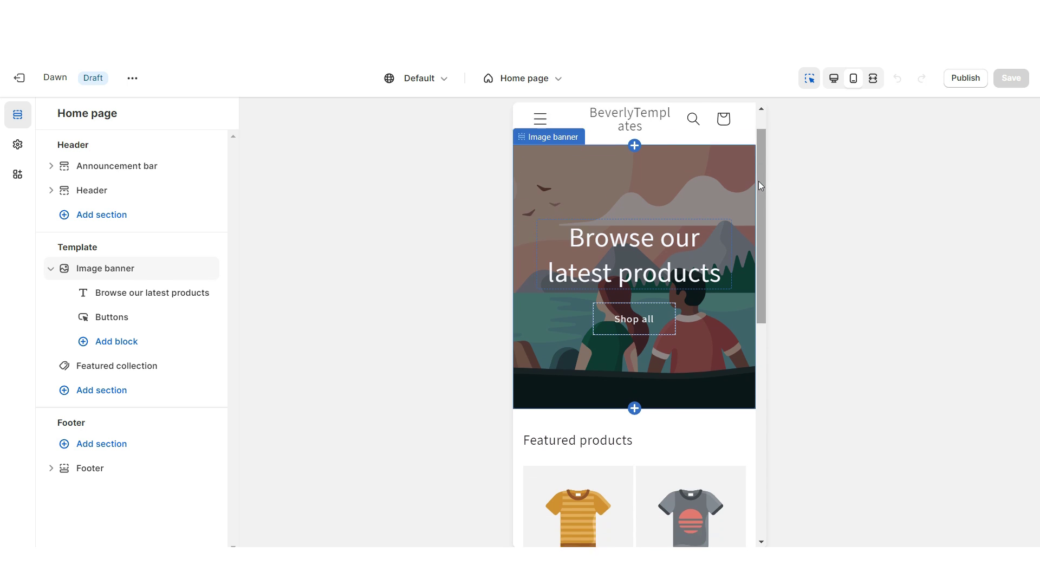
scroll(759, 181, up, 7)
key(ctrl+shift+m)
click(663, 156)
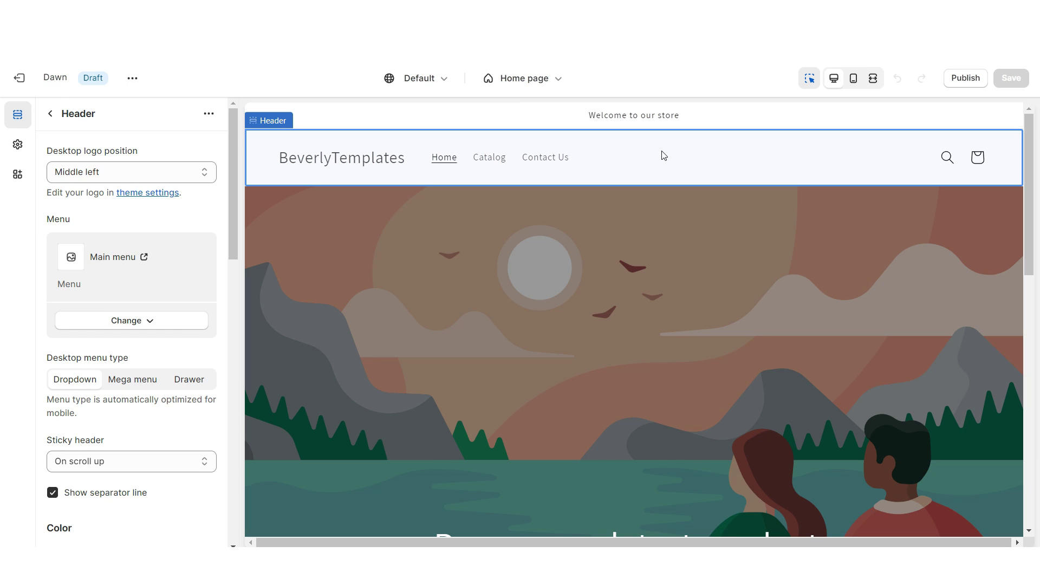
- Centre the desktop logo and change the announcement to 'FREE SHIPPING ON ORDERS OVER $150', saving
click(101, 170)
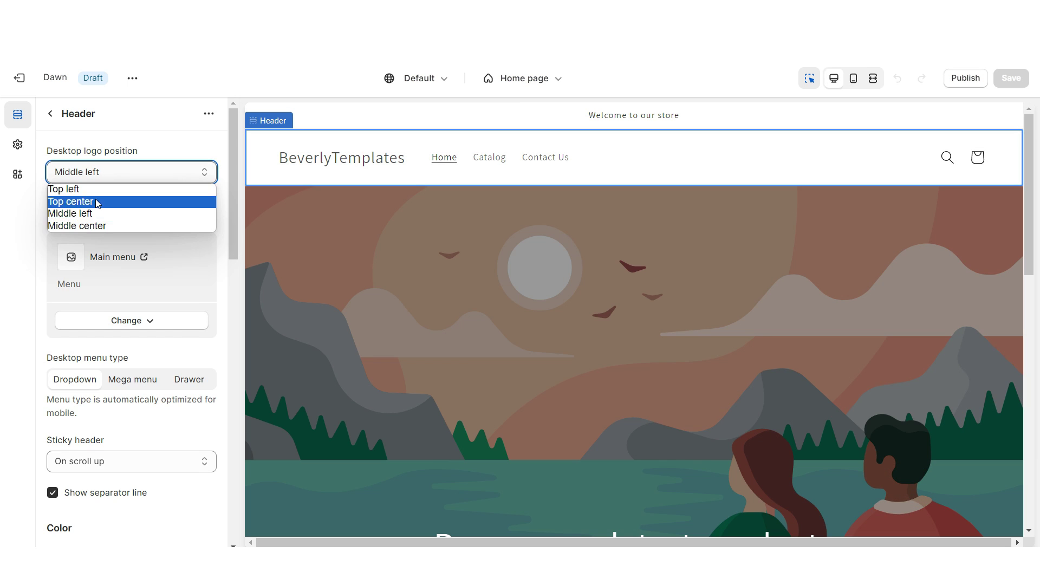
click(93, 229)
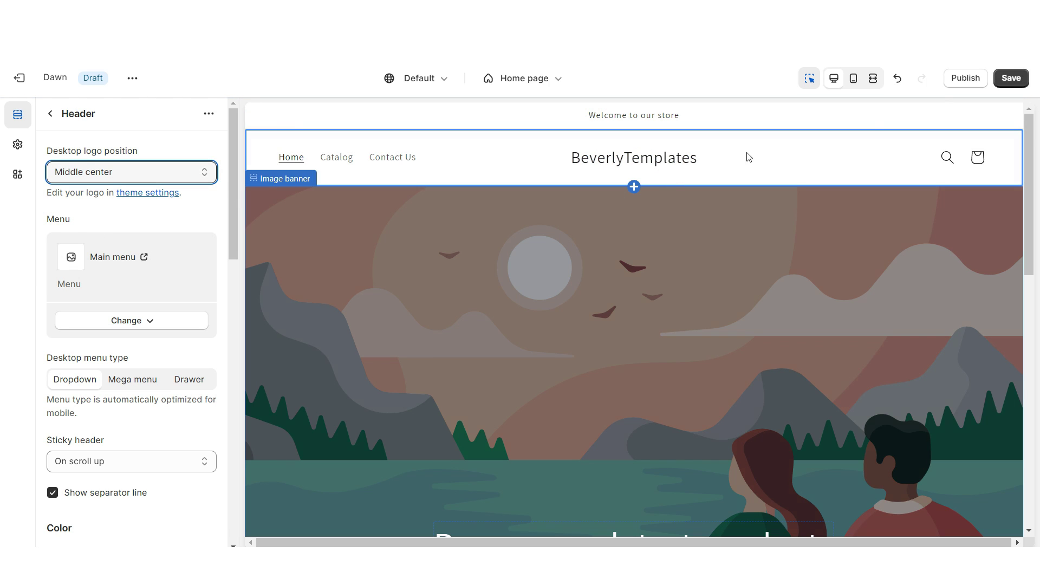
click(50, 113)
click(132, 190)
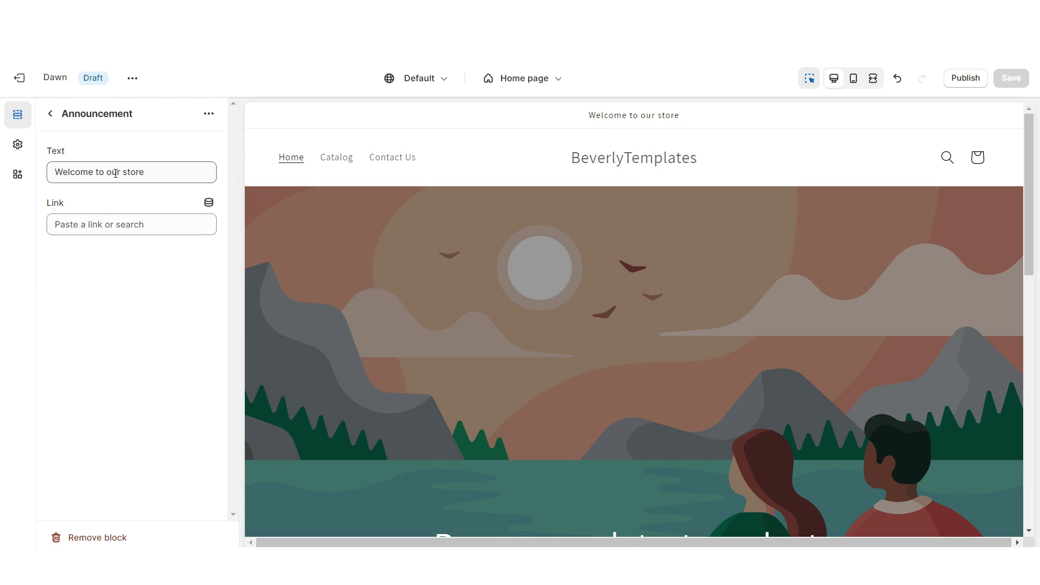
triple_click(114, 171)
text(FREE SHIPPING ON ORDERS OVER $150)
click(130, 225)
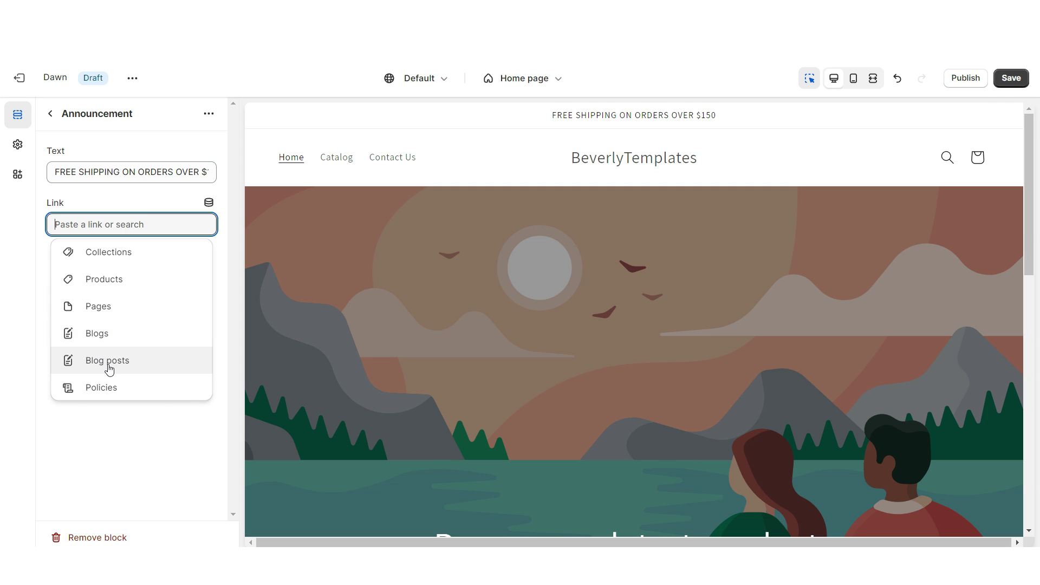
key(ctrl+s)
- Remove the Featured collection section from the home page
scroll(279, 343, down, 10)
click(265, 337)
click(103, 537)
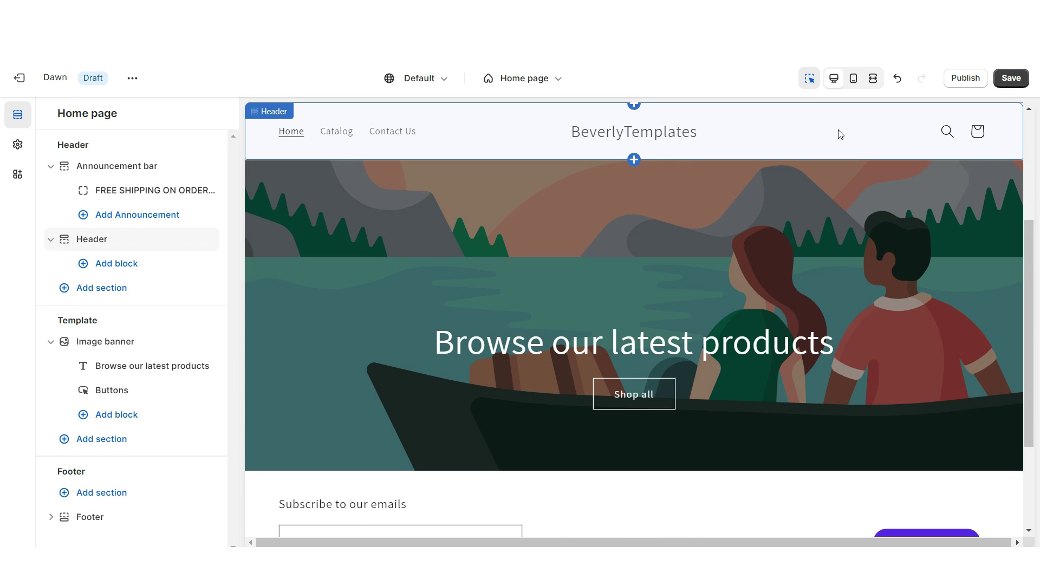
- Set the header's Sticky header option to None and save
click(839, 133)
scroll(81, 406, down, 2)
click(89, 401)
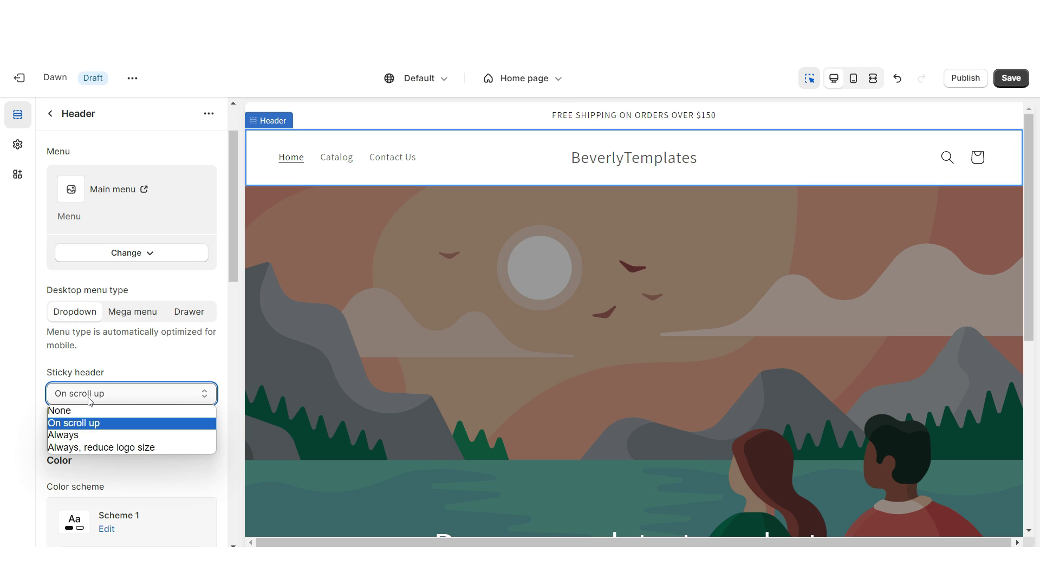
click(81, 410)
key(ctrl+s)
click(18, 144)
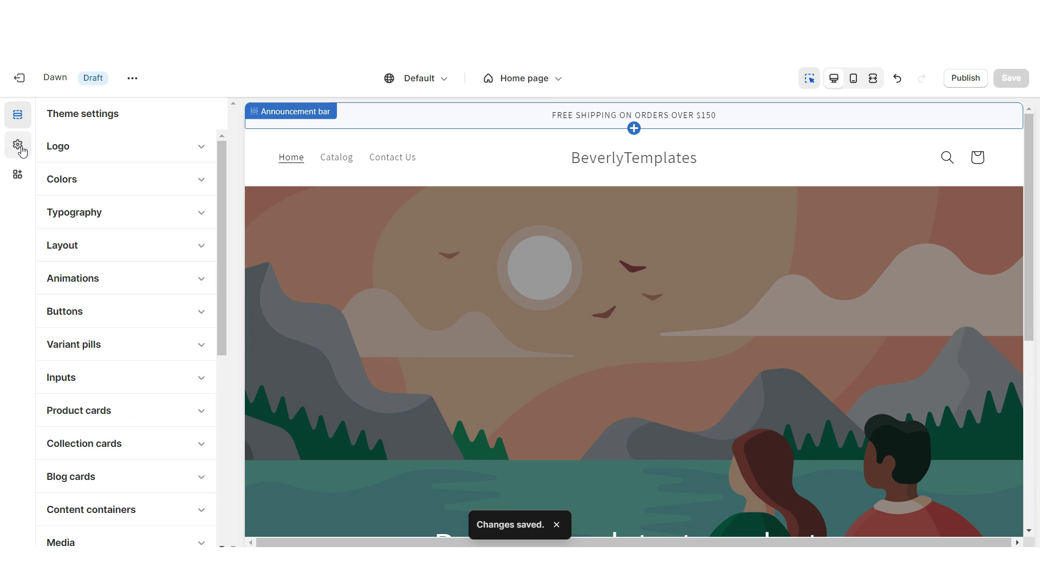
- Set the GLOW Boutique PNG as the store logo at 190 px desktop width and save
click(148, 145)
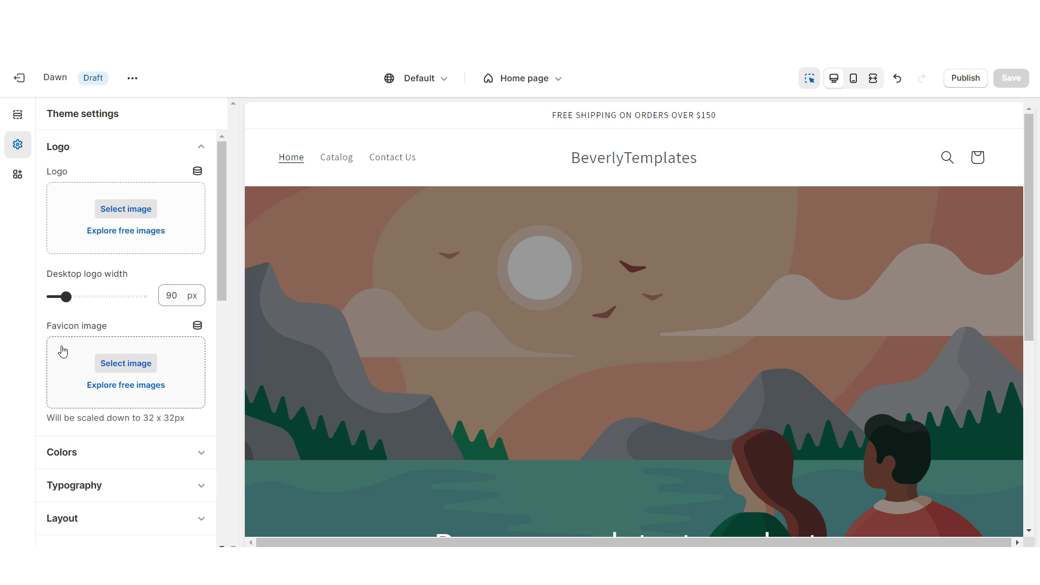
click(126, 208)
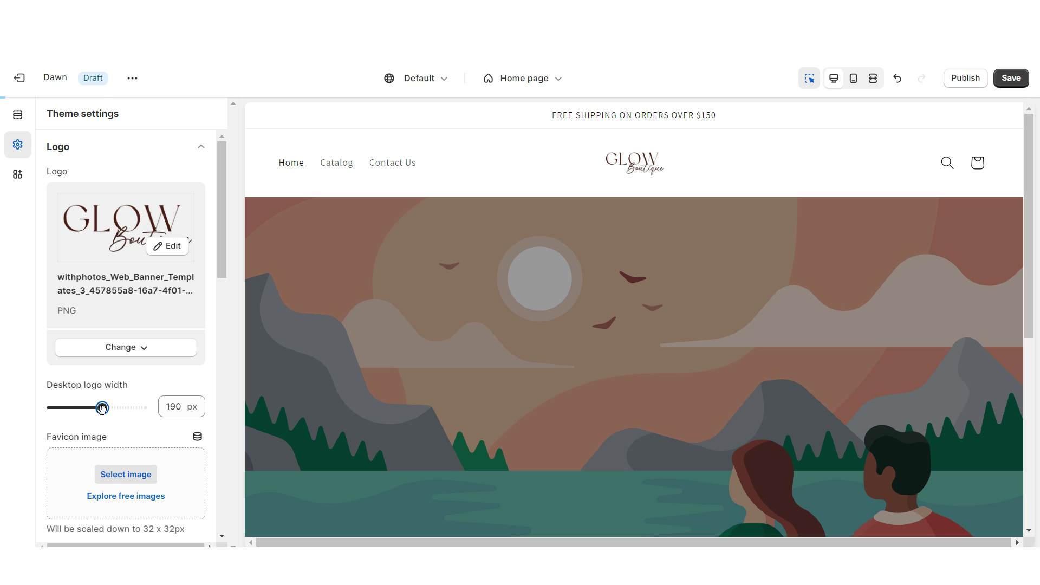
click(120, 147)
click(121, 179)
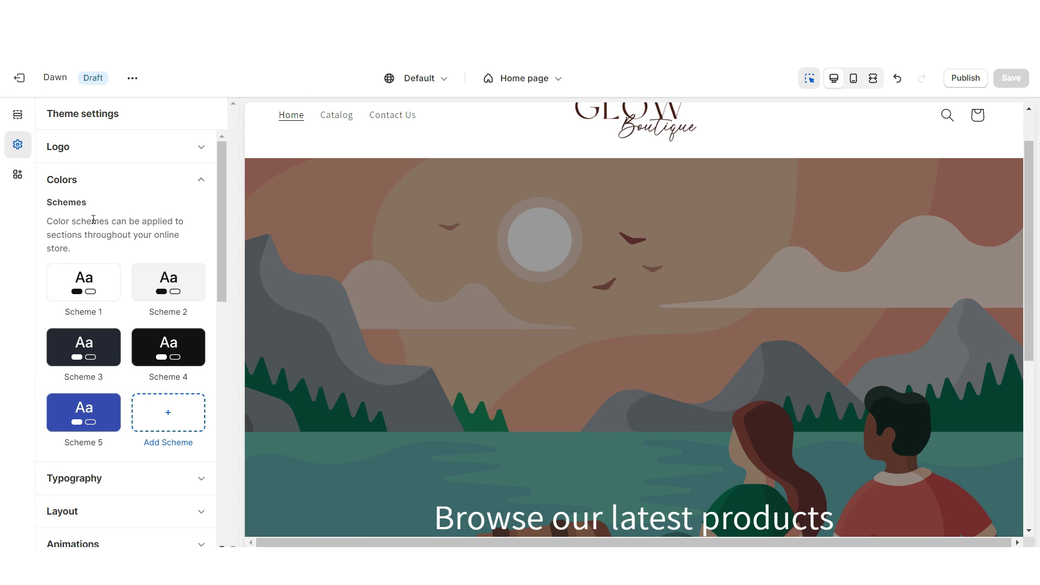
- Give Scheme 1 a #FAF8F3 background with dark brown text and outline button, and save
click(53, 283)
click(59, 251)
text(FBF7F5)
key(ctrl+a)
text(FAF8F3)
key(Escape)
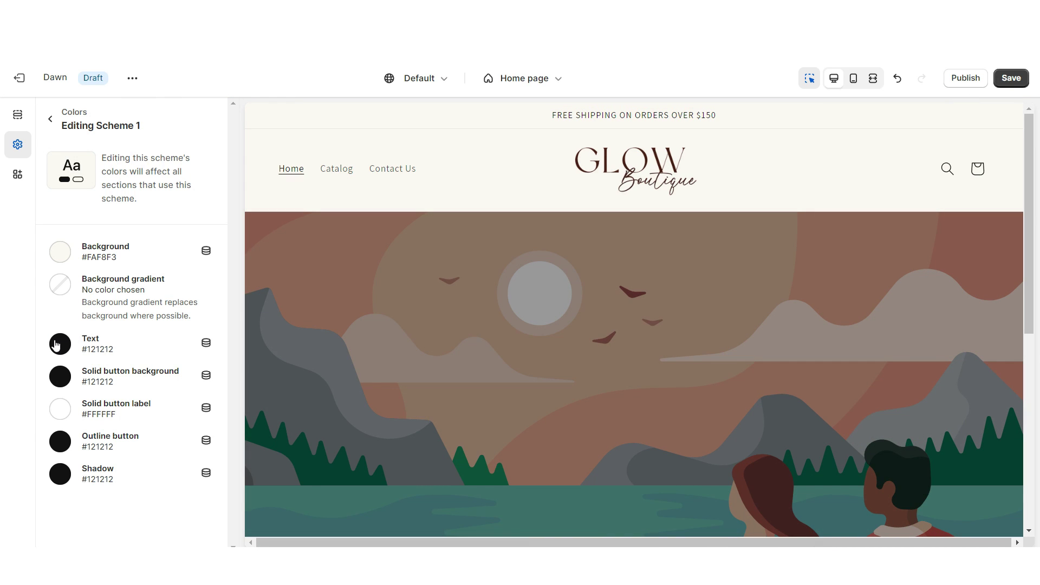
click(56, 345)
drag(108, 129, 111, 150)
key(Escape)
click(59, 443)
click(64, 345)
key(ctrl+s)
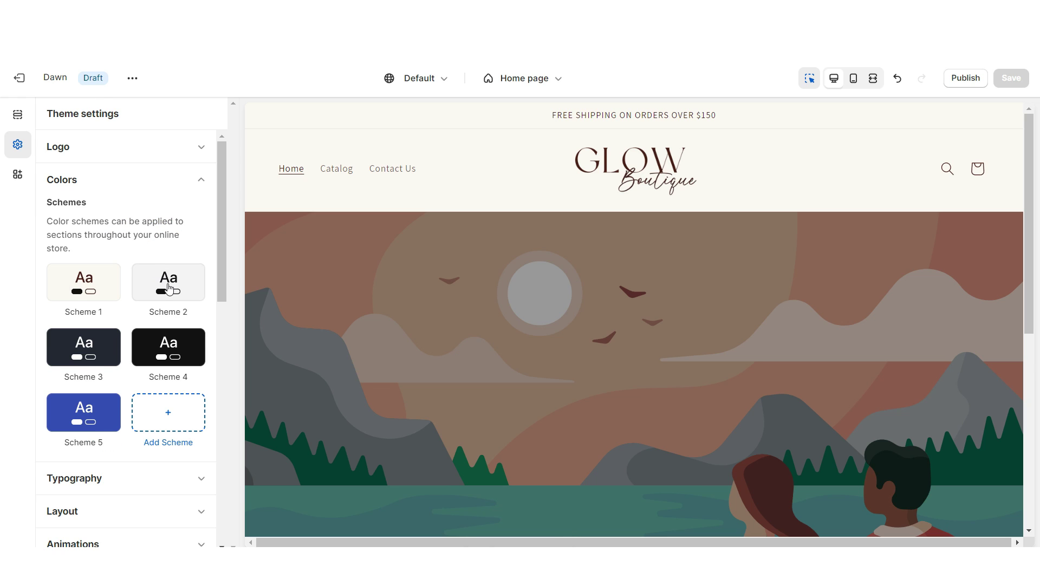
- Give Scheme 2 a light pink background, near-black button label and #4B2116 outline button, then save
click(158, 274)
click(59, 255)
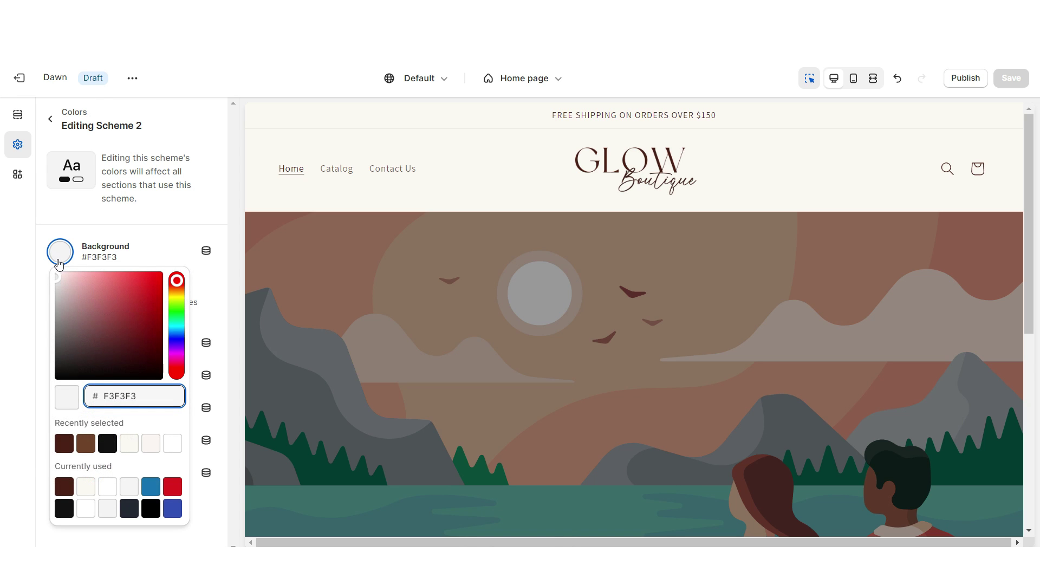
click(61, 277)
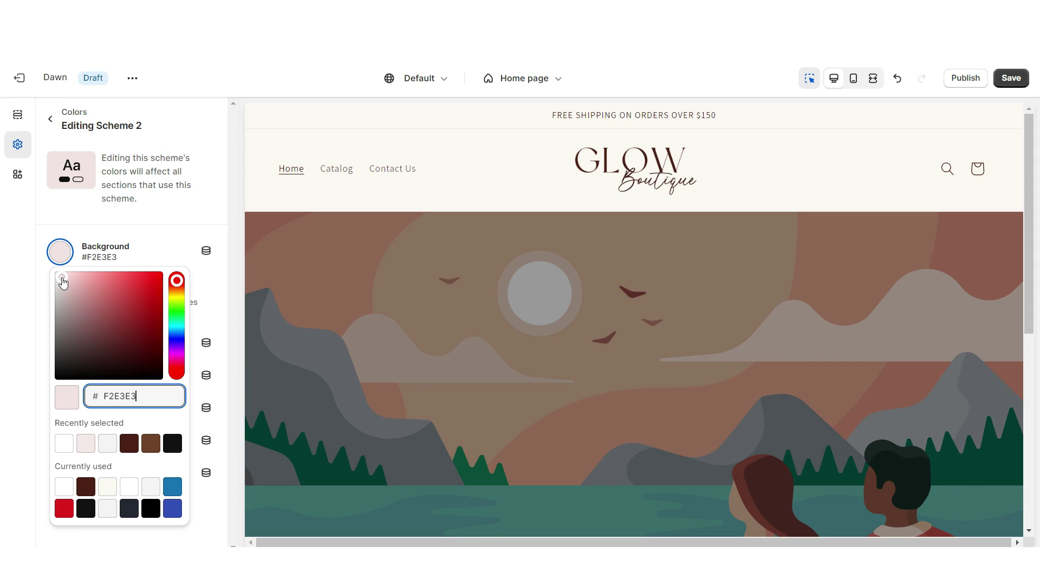
click(59, 344)
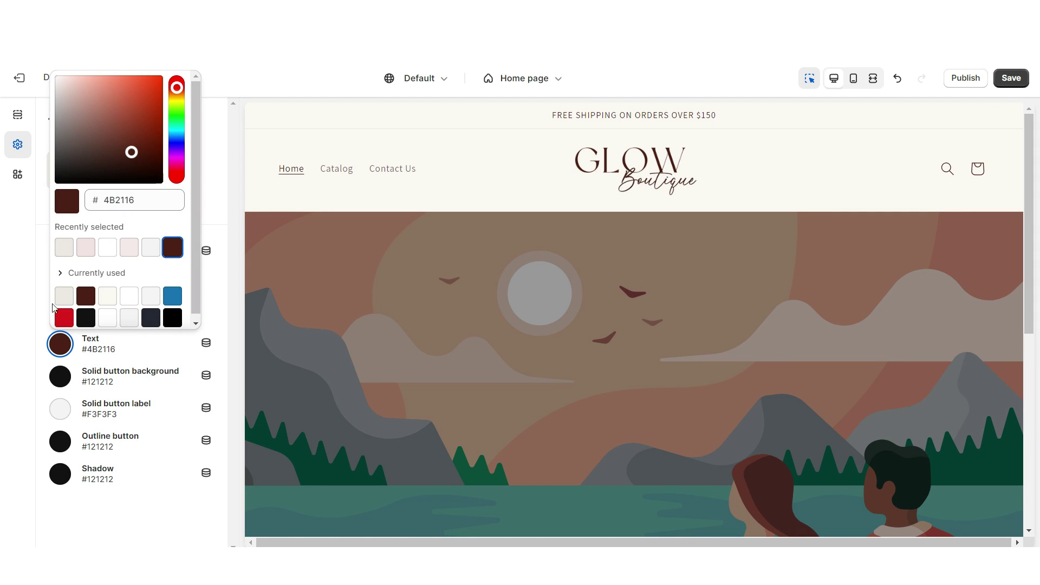
click(61, 376)
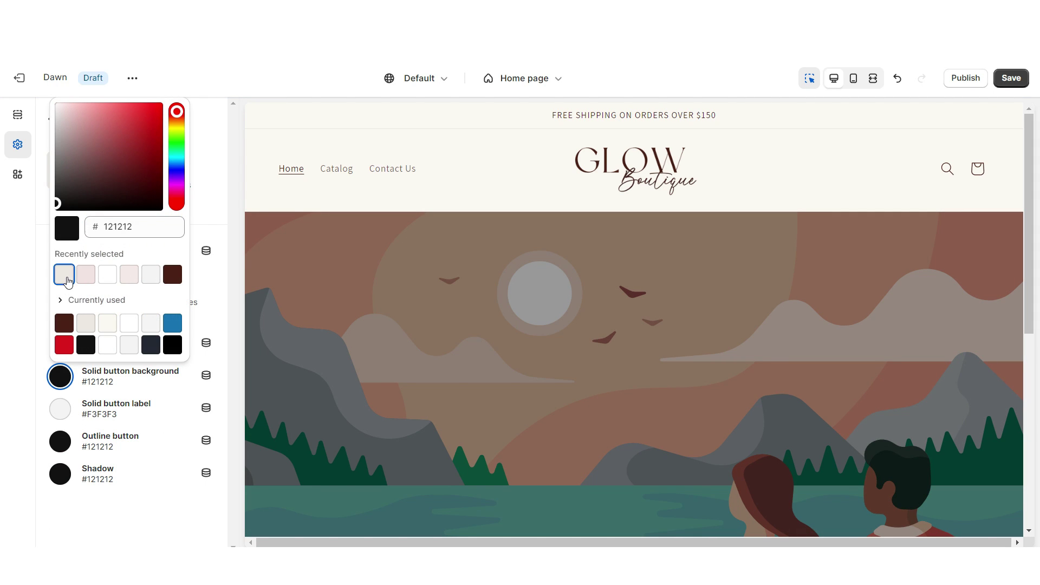
click(59, 408)
click(66, 236)
click(59, 441)
click(107, 388)
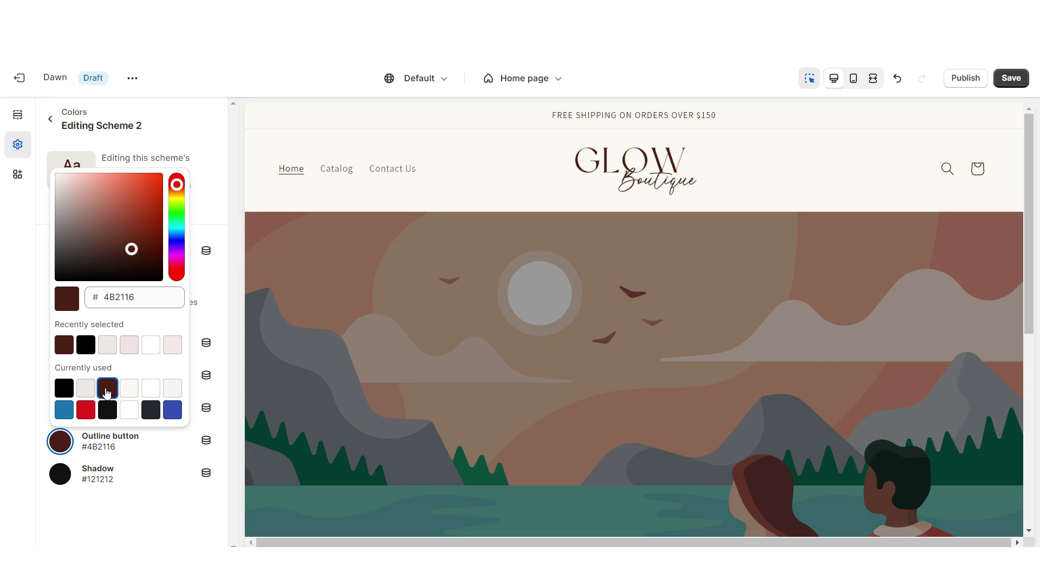
key(ctrl+s)
- Apply color Scheme 2 to the announcement bar
click(442, 121)
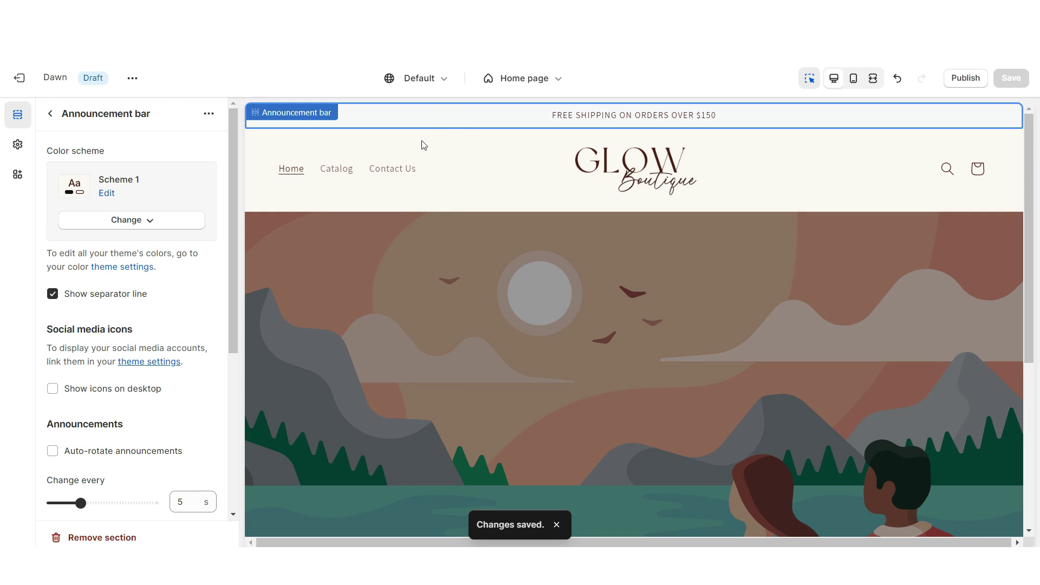
click(134, 228)
click(129, 296)
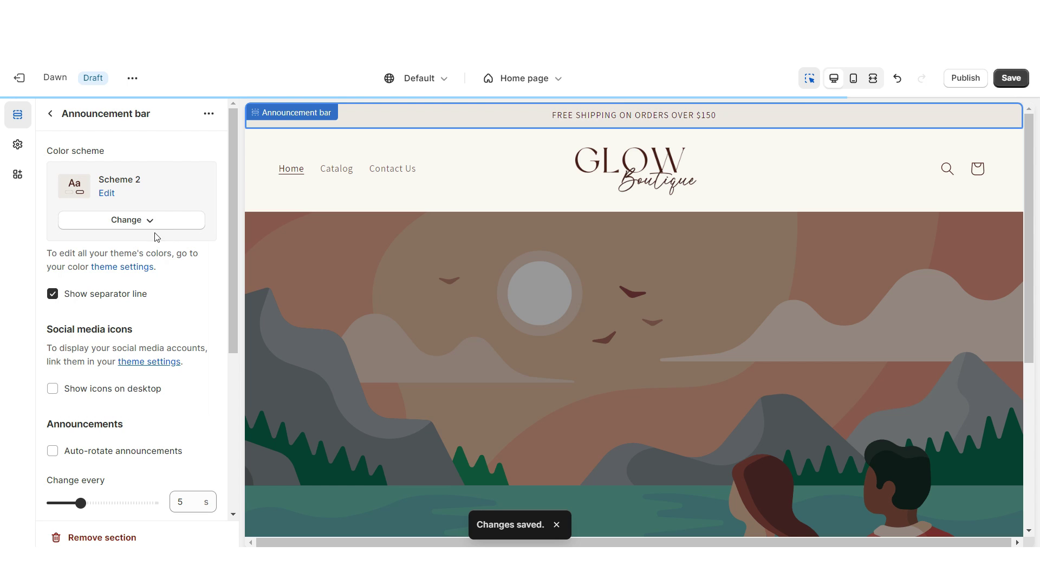
click(142, 267)
click(102, 211)
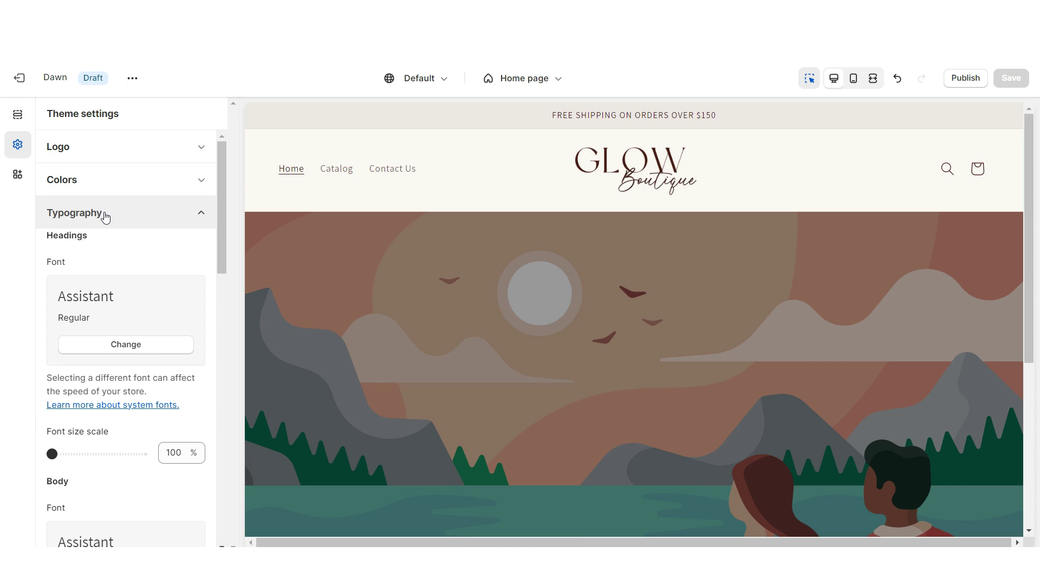
- Set the heading font to Cormorant
click(119, 353)
scroll(119, 339, down, 10)
click(206, 218)
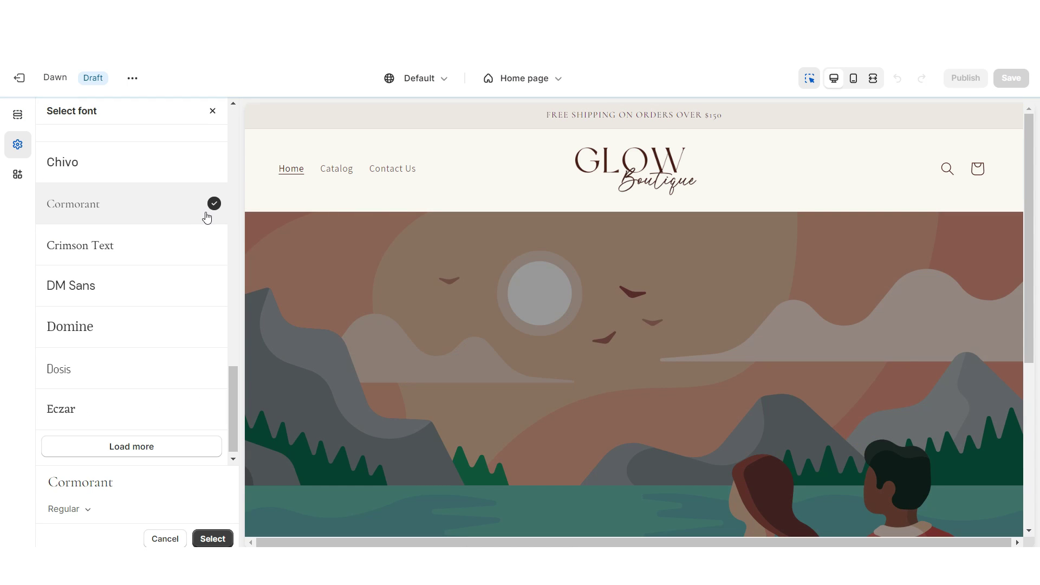
- Preview the Catalog and Contact pages in fullscreen
key(ctrl+shift+f)
click(211, 175)
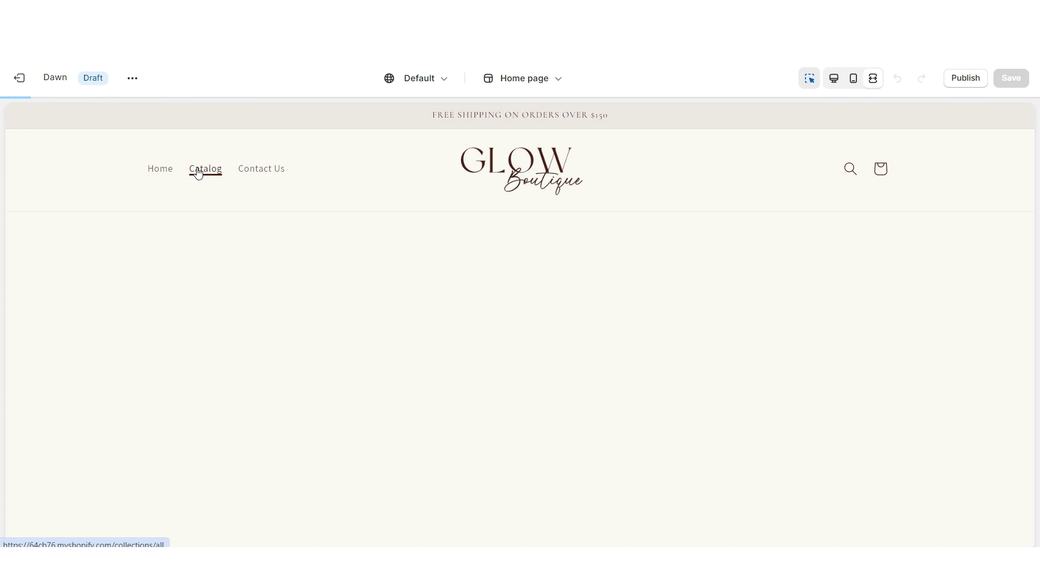
scroll(179, 337, down, 1)
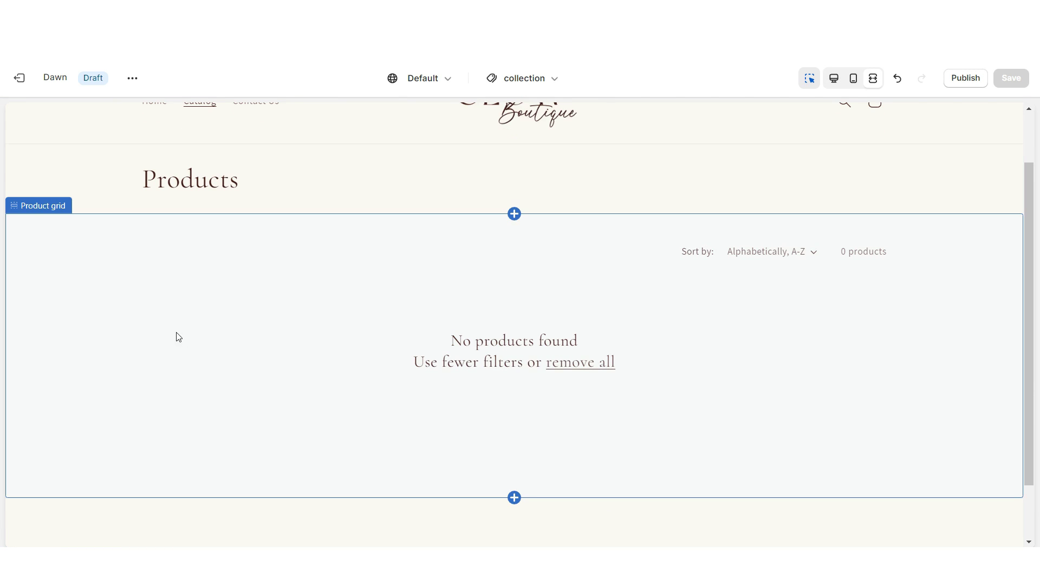
scroll(196, 275, up, 1)
click(255, 169)
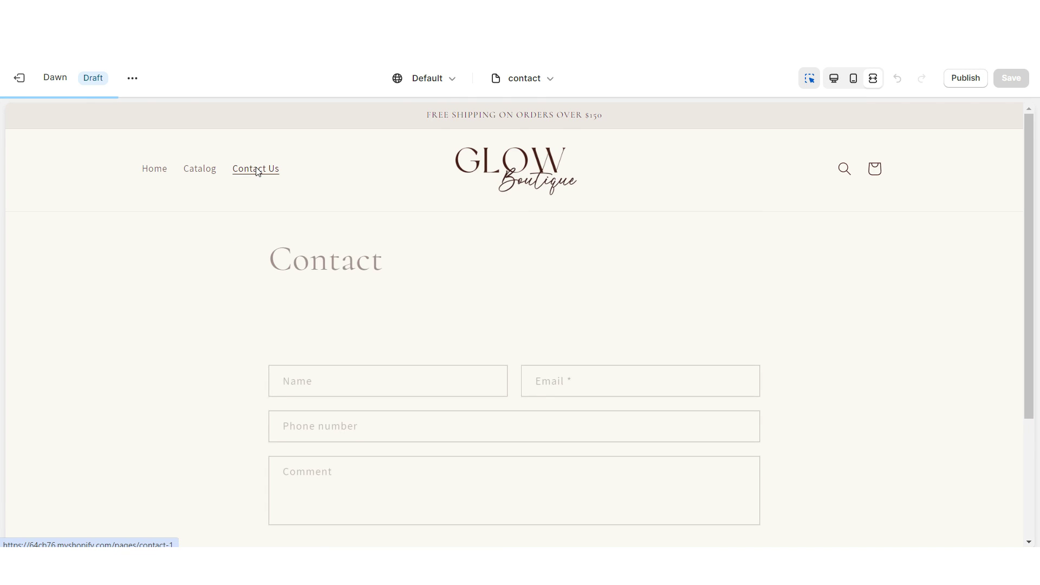
scroll(455, 277, down, 2)
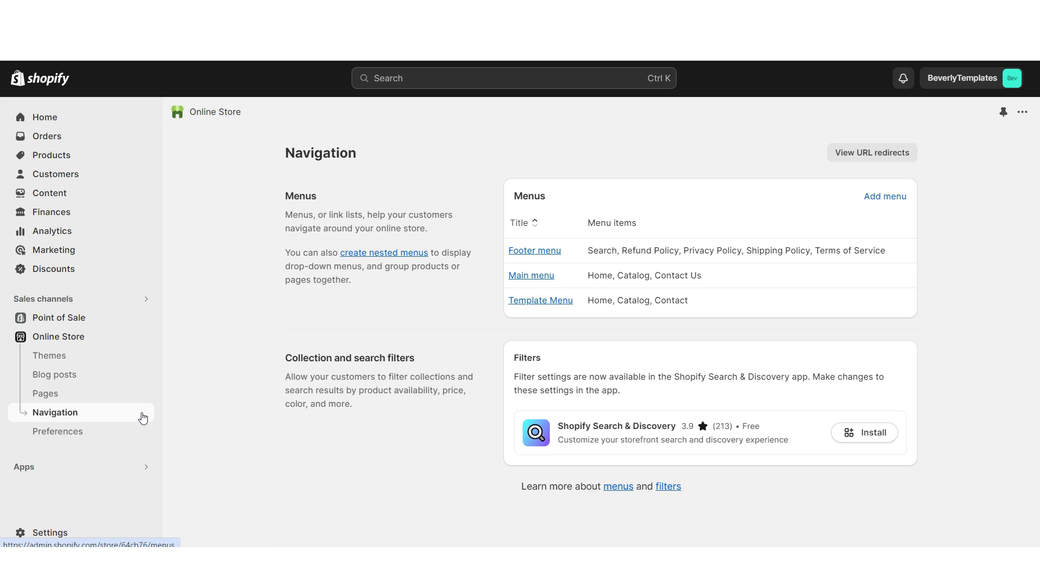
- Open the Main menu and inspect the Catalog menu item's name and links
click(519, 277)
click(637, 362)
click(810, 179)
double_click(823, 172)
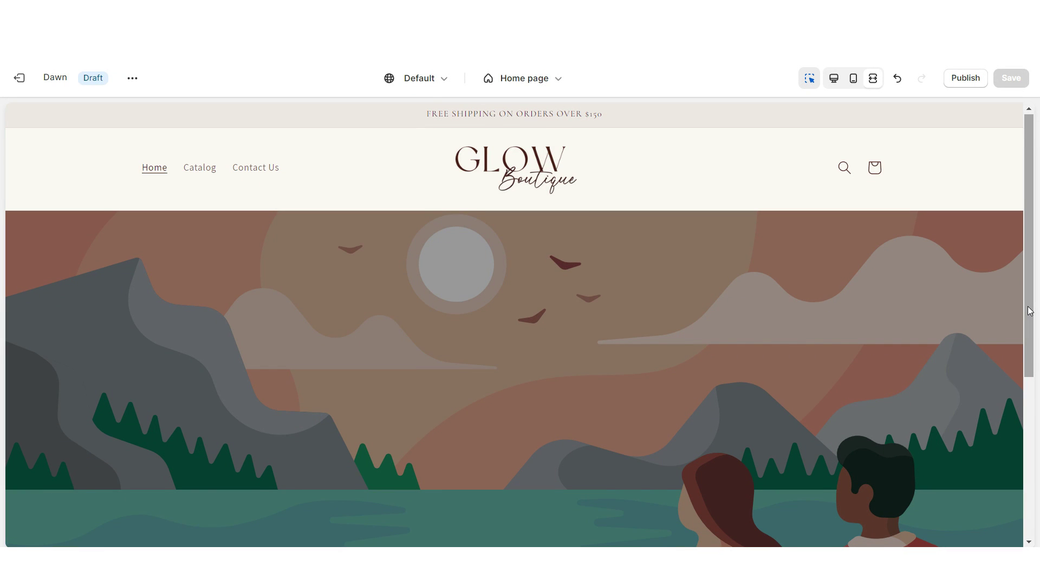
scroll(1030, 311, down, 3)
scroll(1029, 310, up, 3)
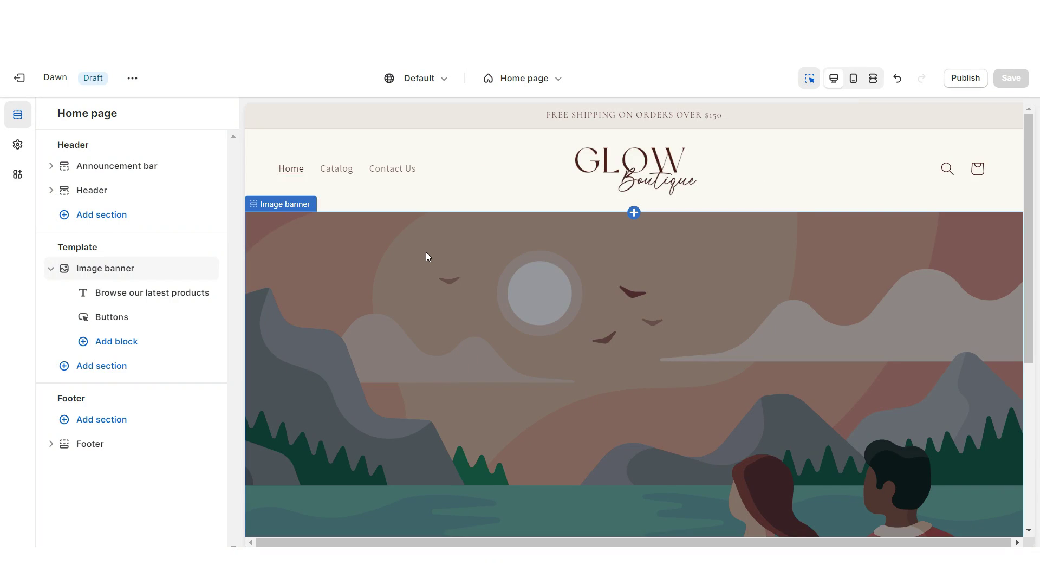
- Delete the Heading block from the hero Image banner
click(418, 262)
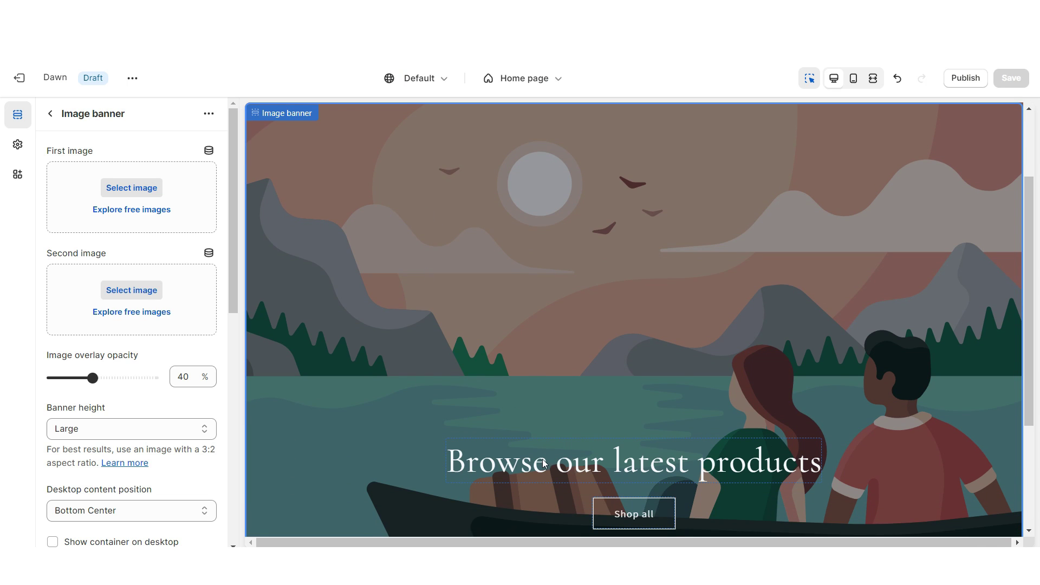
click(524, 450)
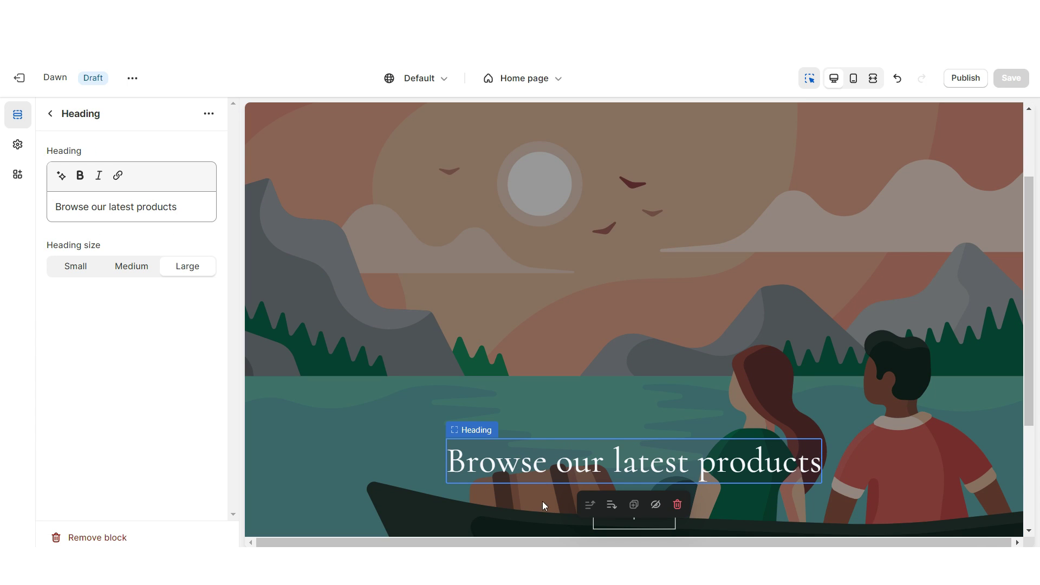
key(Delete)
click(356, 481)
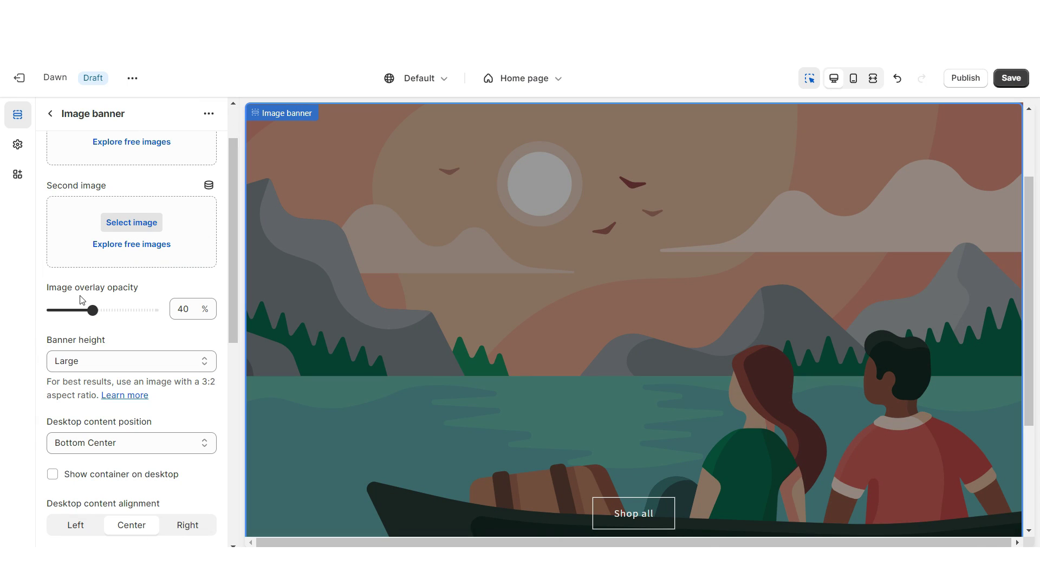
- Set the banner overlay opacity to 0%, button label SHOP ALL, and color Scheme 1
drag(23, 313, 83, 304)
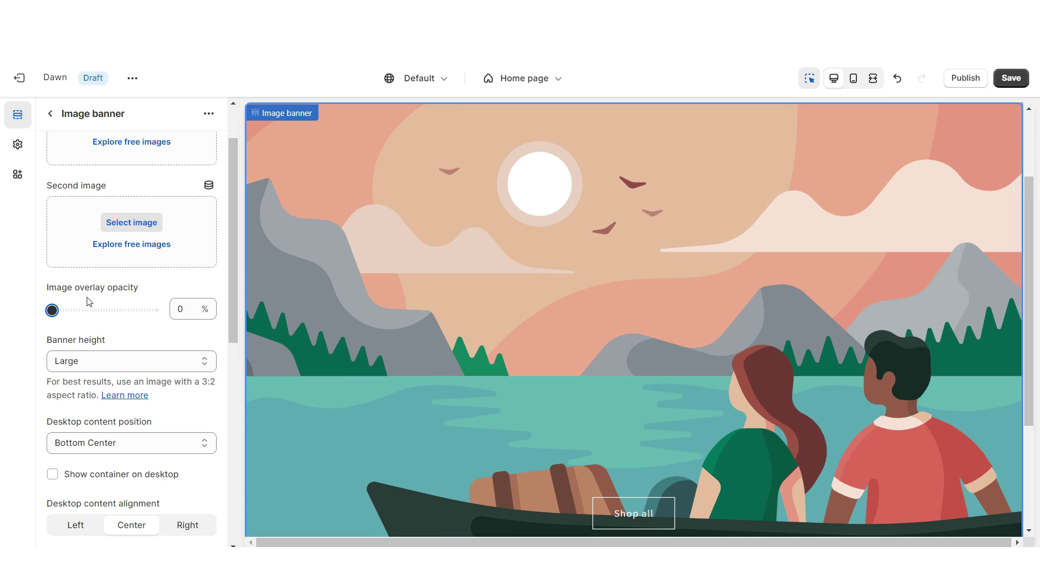
scroll(342, 276, up, 1)
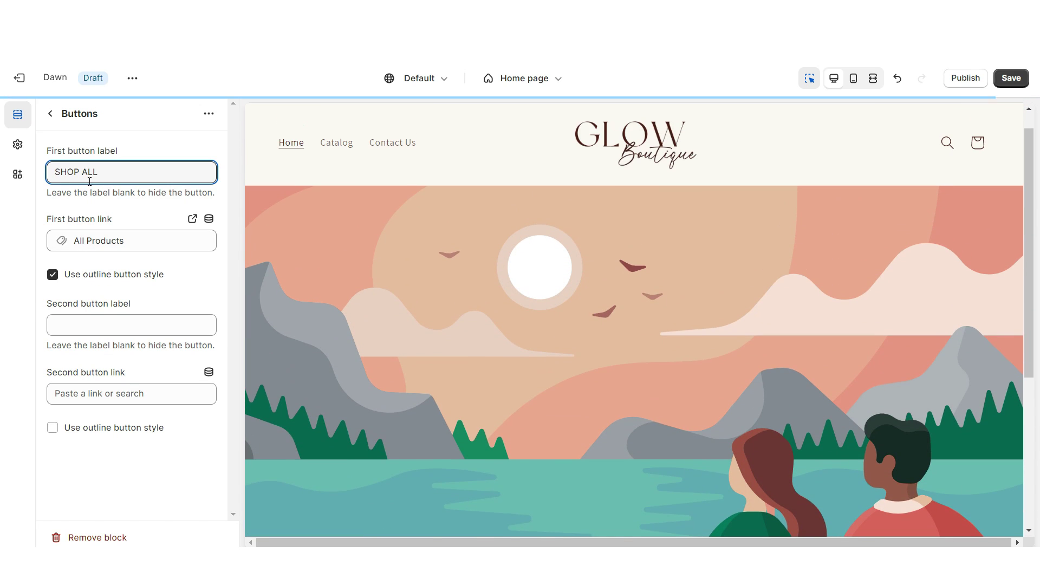
click(143, 240)
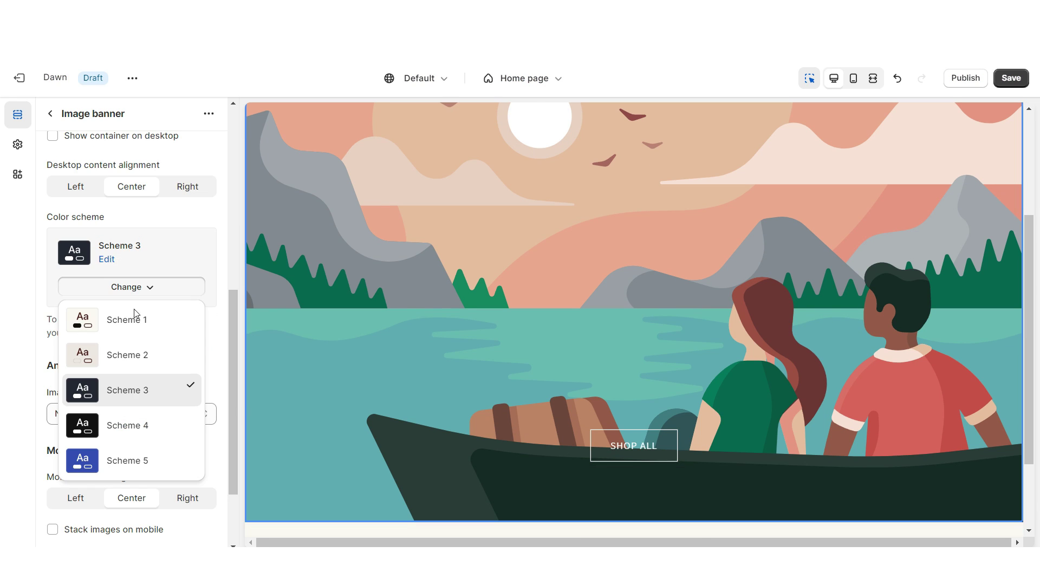
click(135, 325)
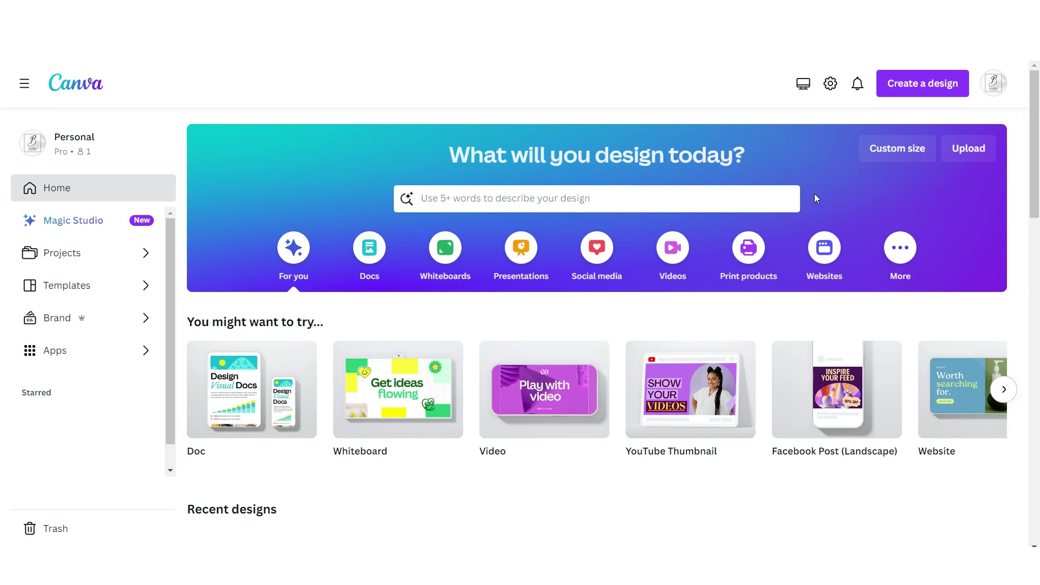
- Create a 4320 × 2160 custom Canva design with an off-white background
click(895, 149)
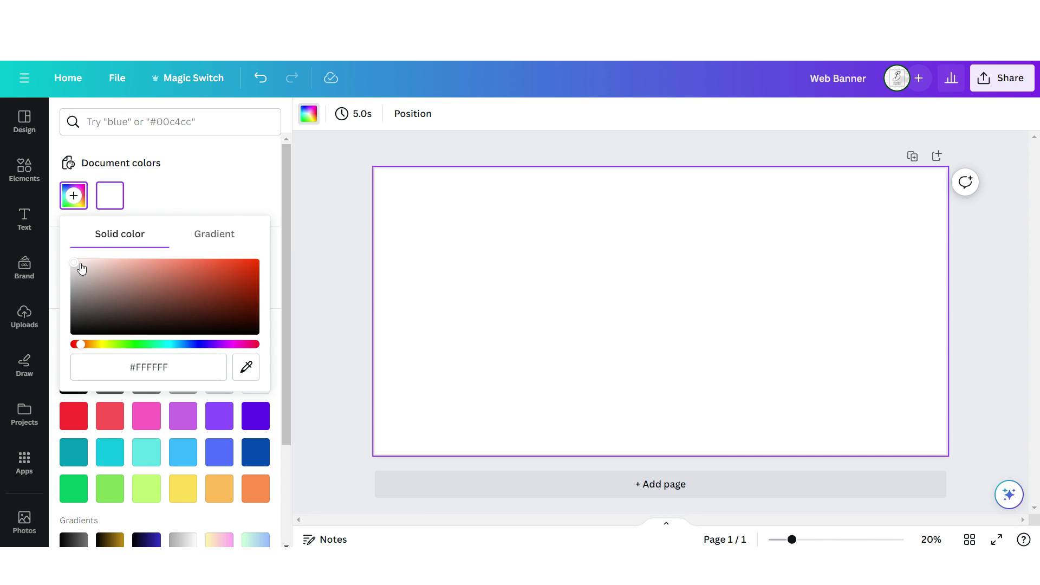
click(81, 267)
click(26, 174)
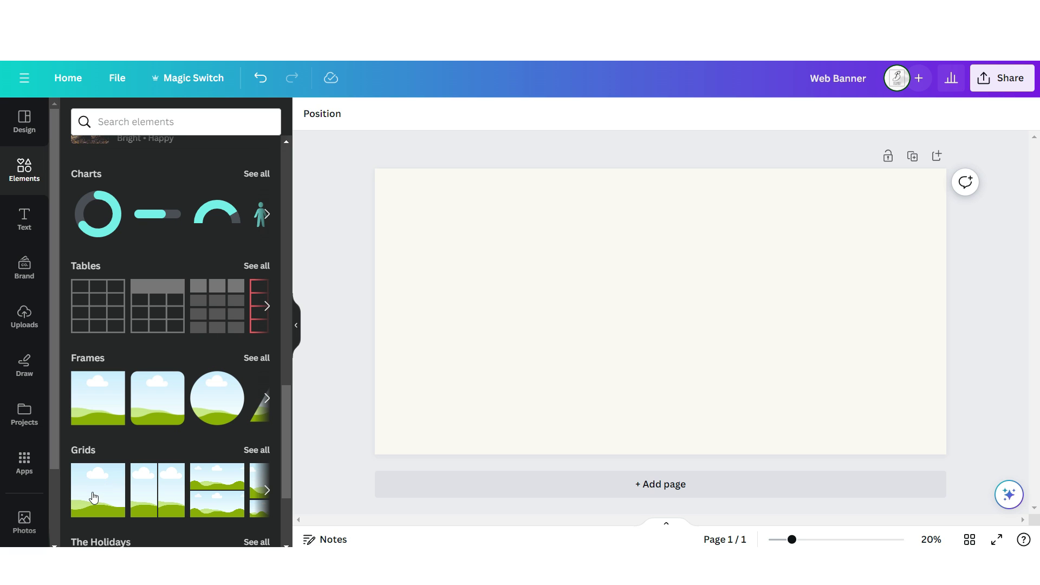
- Add a grid photo frame, duplicate it as a smaller tilted copy, and drop in the sweater photo
drag(108, 495, 551, 333)
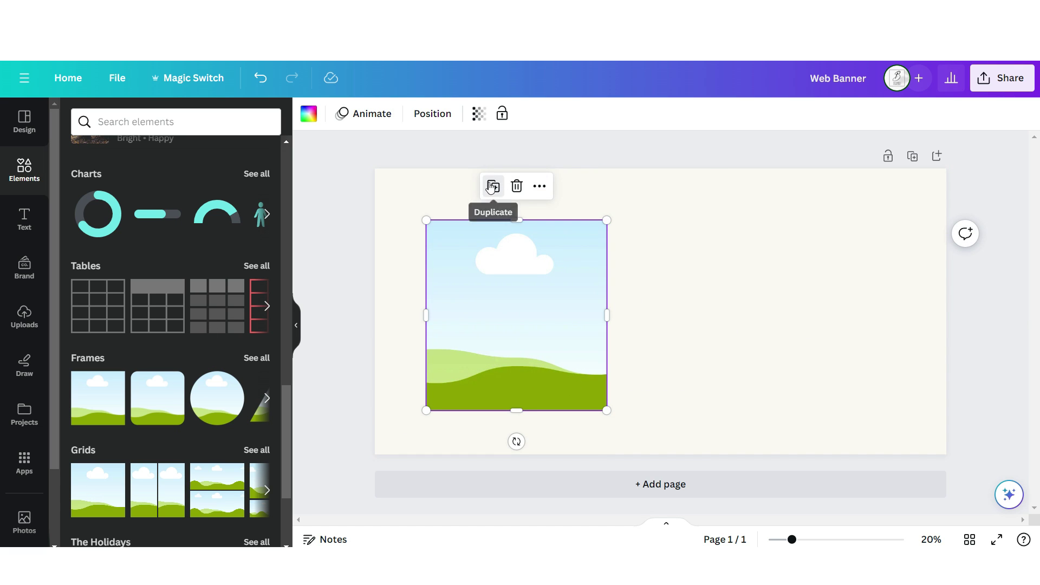
click(25, 317)
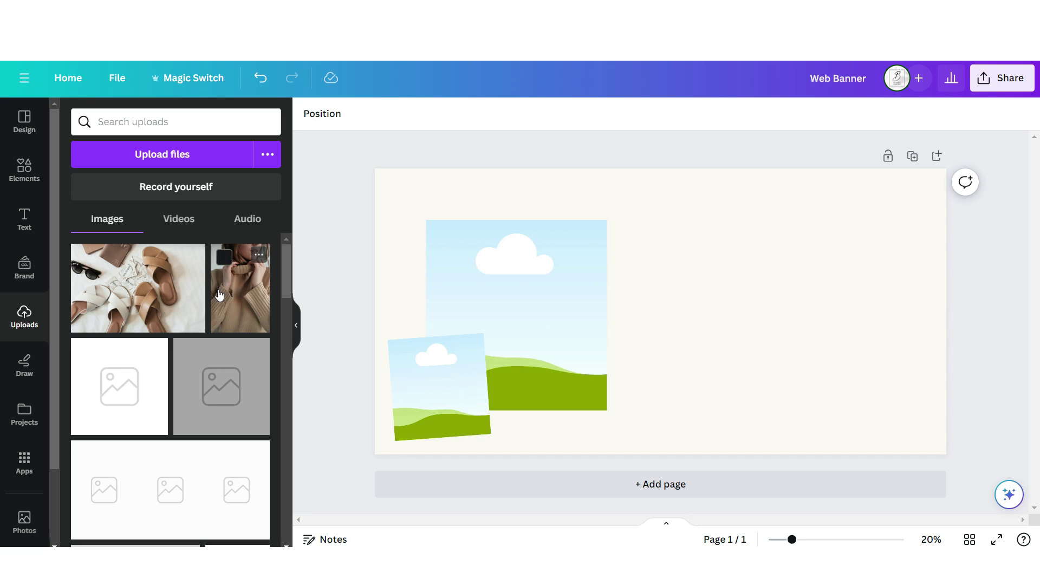
drag(244, 265, 547, 263)
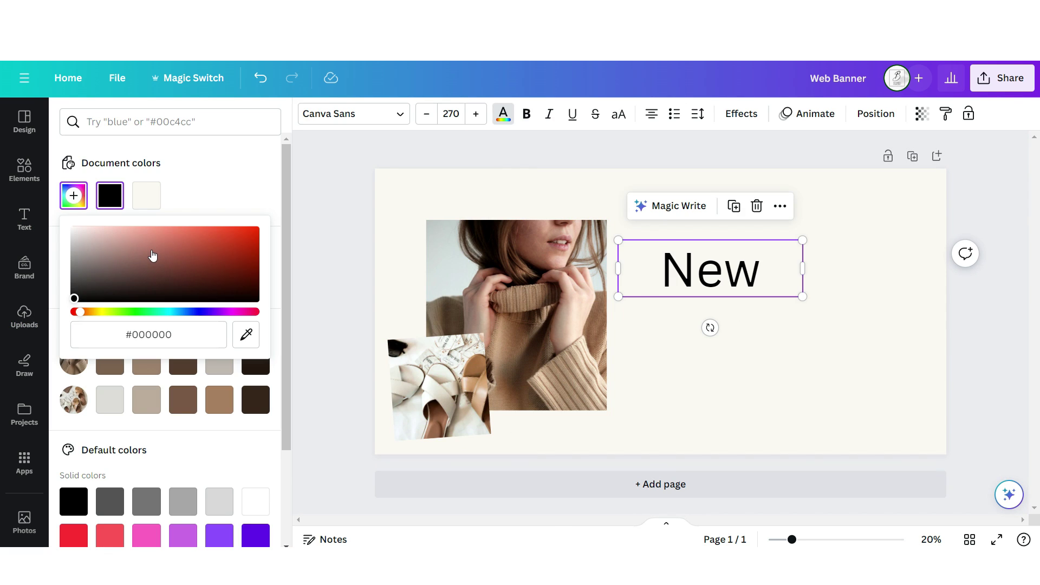
- Style 'New' brown in Beautifully Delicious and add uppercase 'SUMMER' in Dream Avenue
click(154, 251)
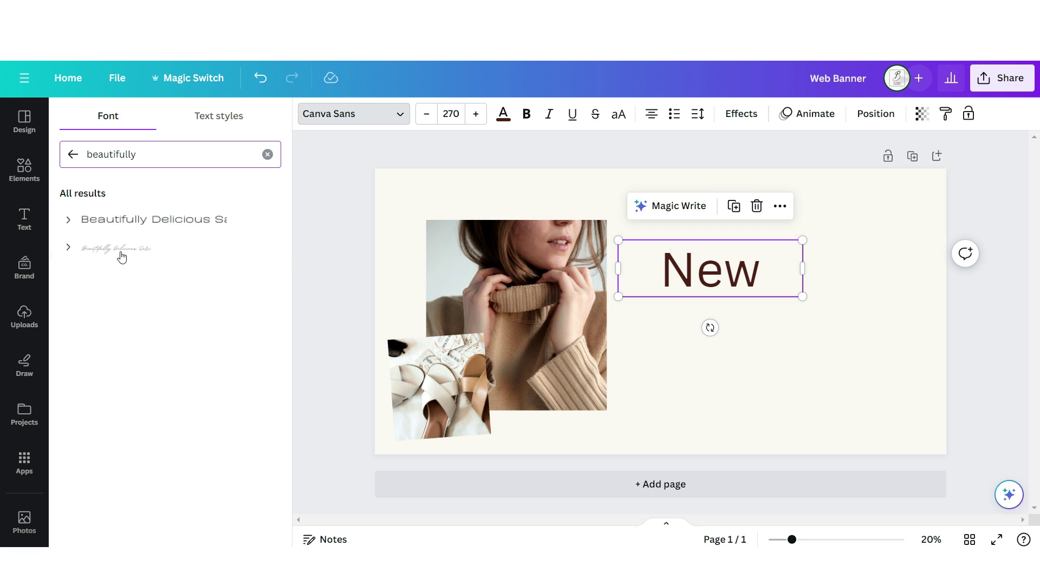
click(123, 250)
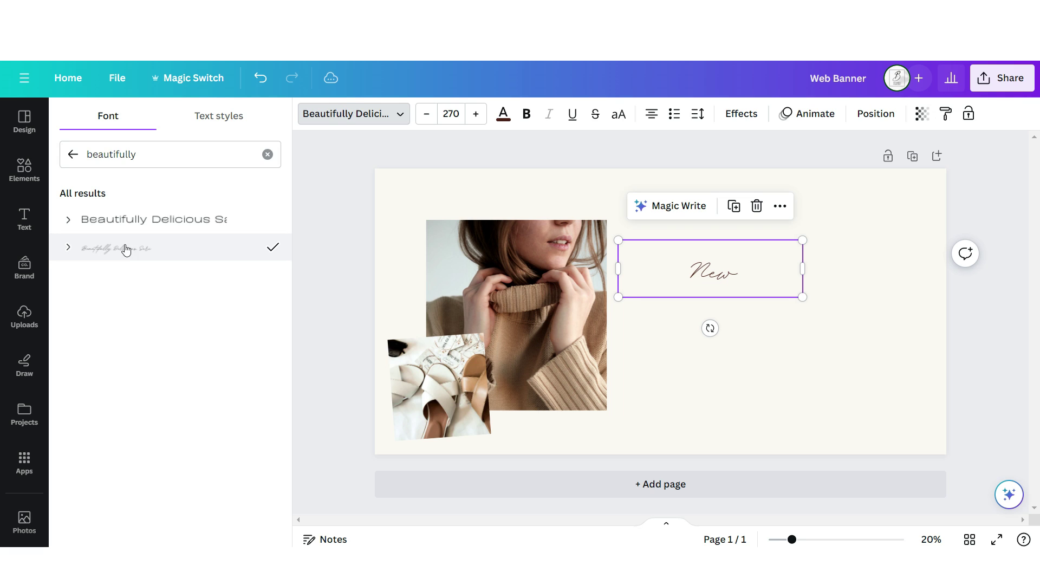
click(651, 240)
click(139, 364)
text(Summer)
click(618, 114)
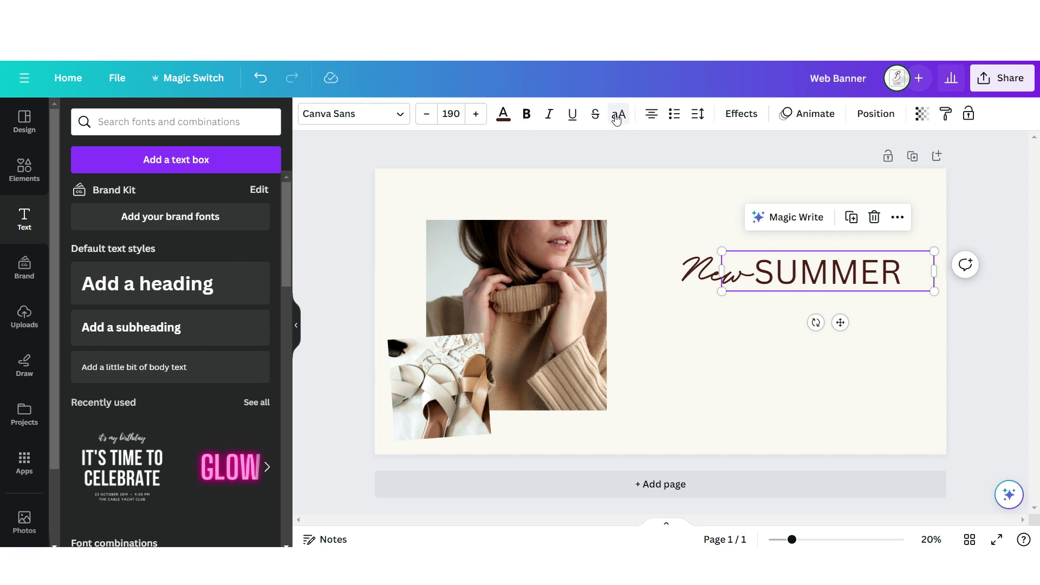
click(352, 114)
click(164, 248)
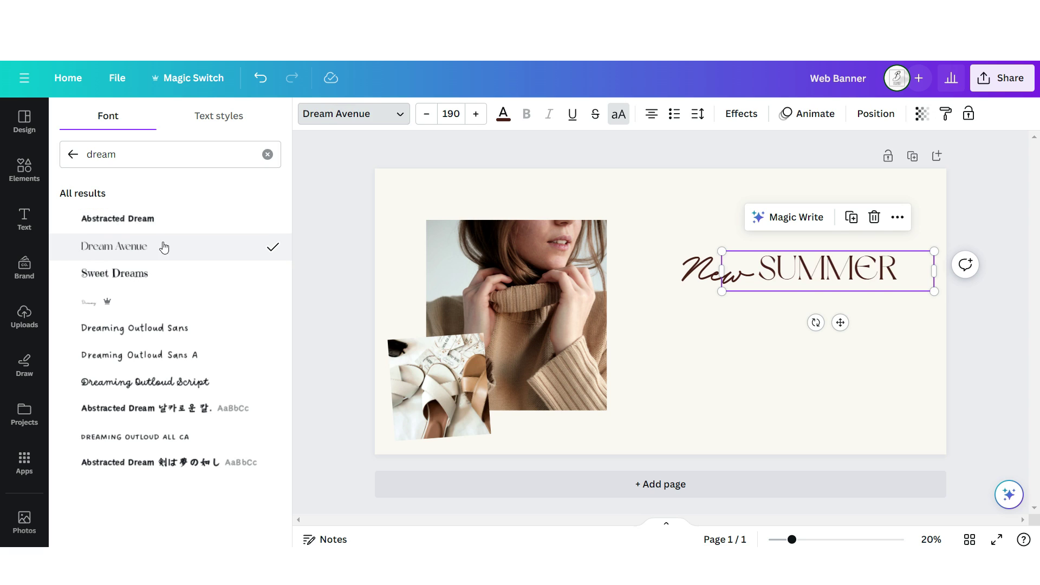
- Duplicate SUMMER into centred, resized COLLECTION lines below it
click(851, 217)
drag(850, 276, 748, 312)
drag(855, 328, 924, 341)
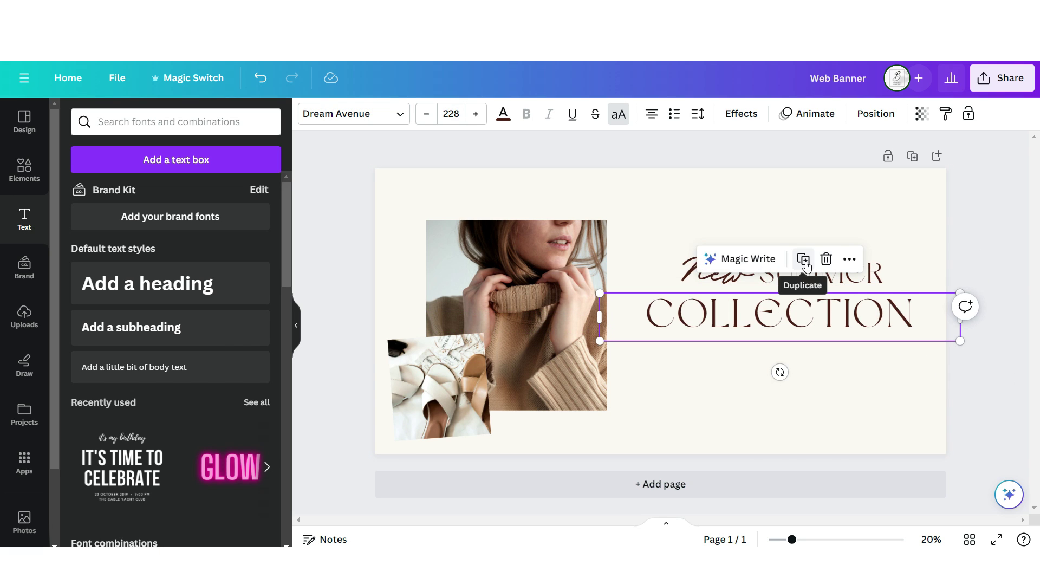
click(806, 264)
drag(921, 308, 917, 352)
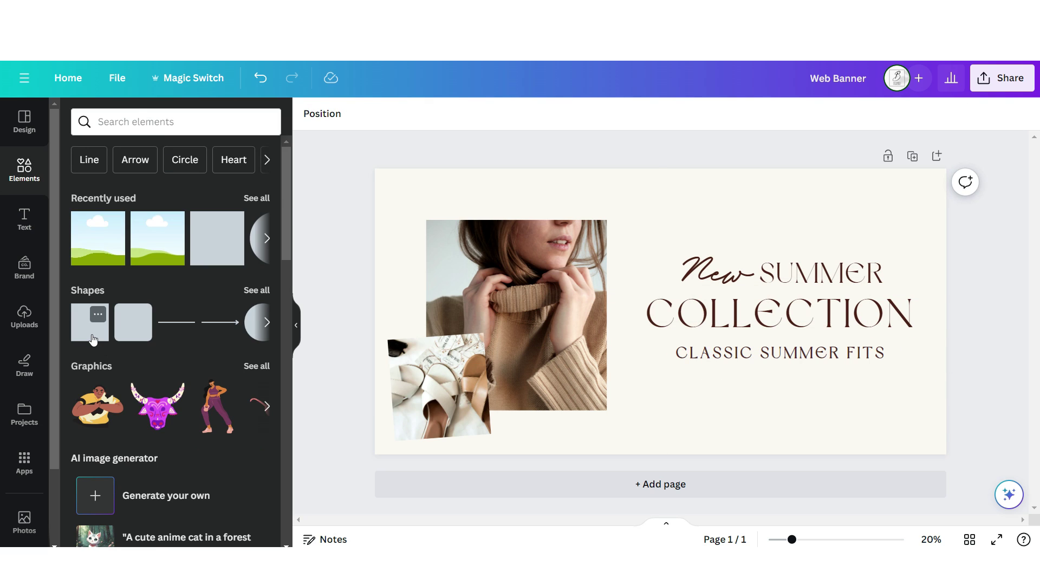
- Frame CLASSIC SUMMER FITS with a transparent square that has a brown border
click(84, 334)
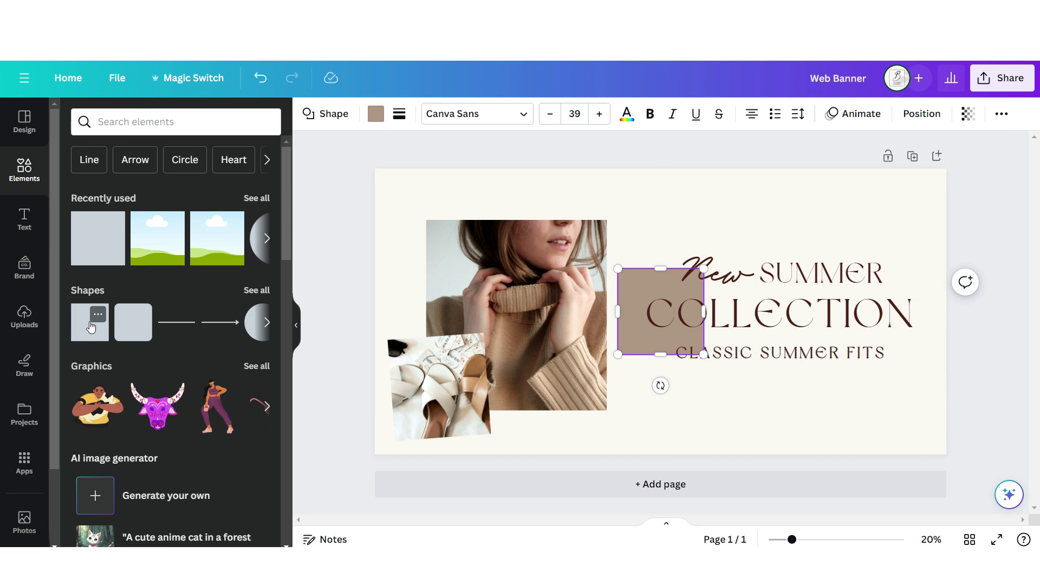
click(376, 114)
click(110, 195)
click(399, 113)
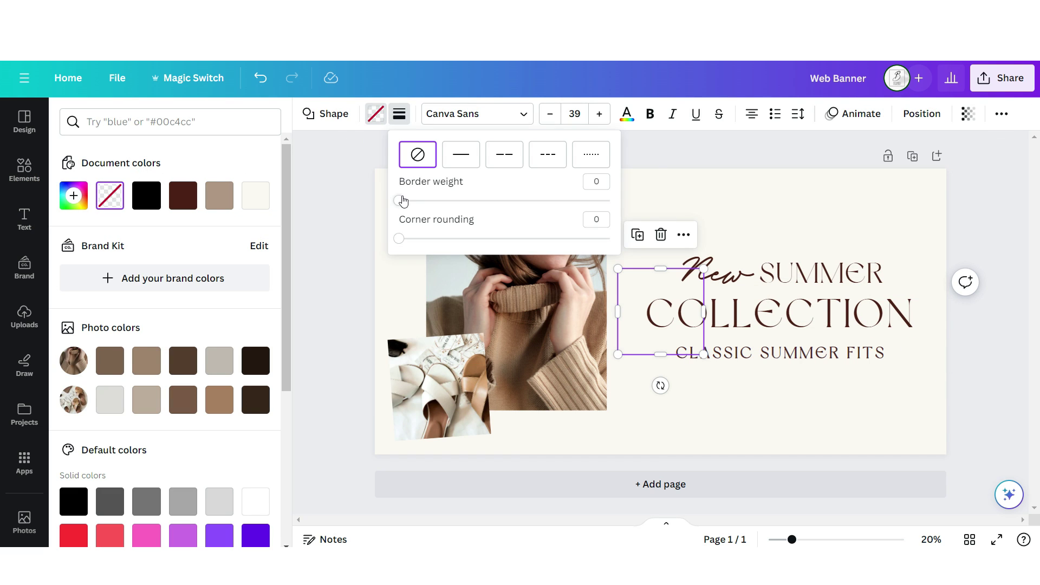
drag(401, 203, 433, 202)
drag(708, 320, 895, 353)
- Add an uppercase 'SHOP • SHOP • SHOP' text line and curve it into an arc
click(25, 220)
click(161, 373)
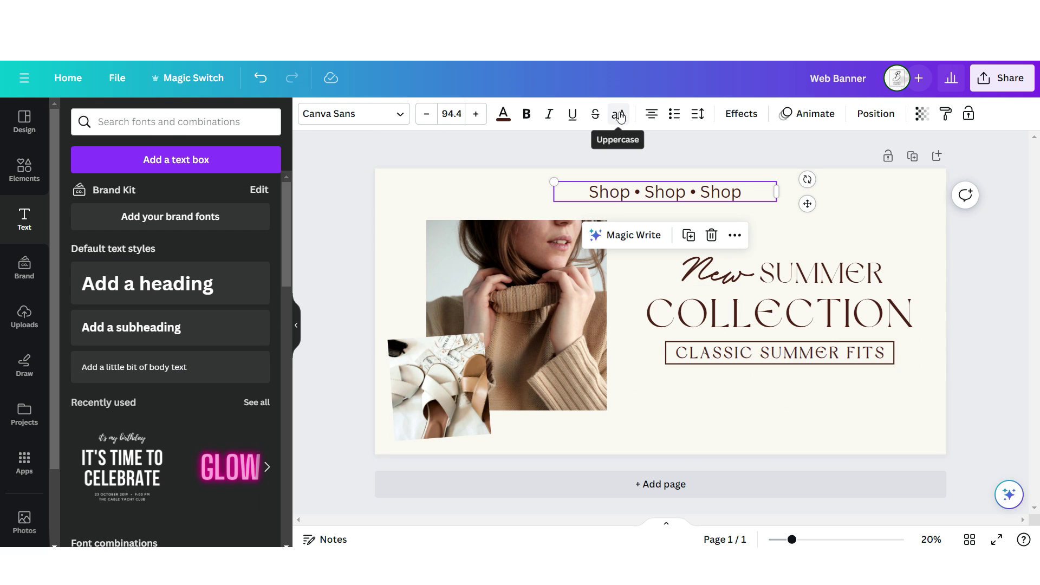
click(618, 114)
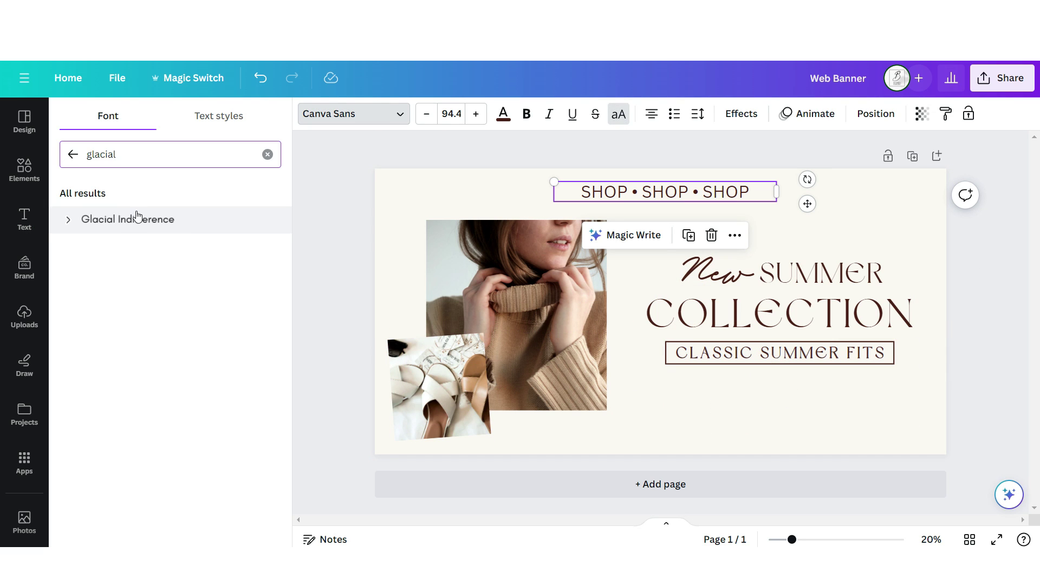
click(741, 114)
scroll(139, 383, down, 2)
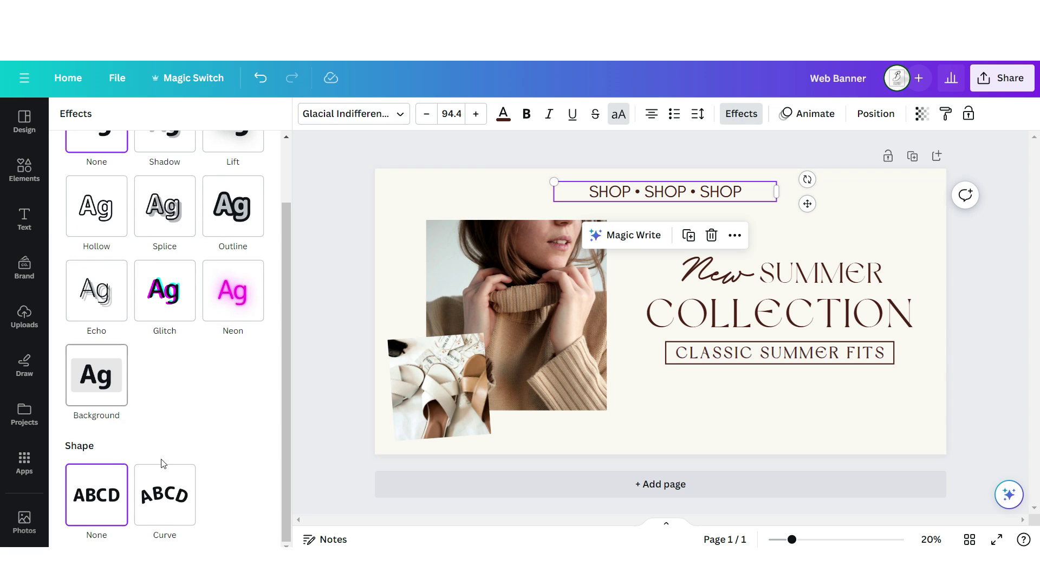
click(168, 489)
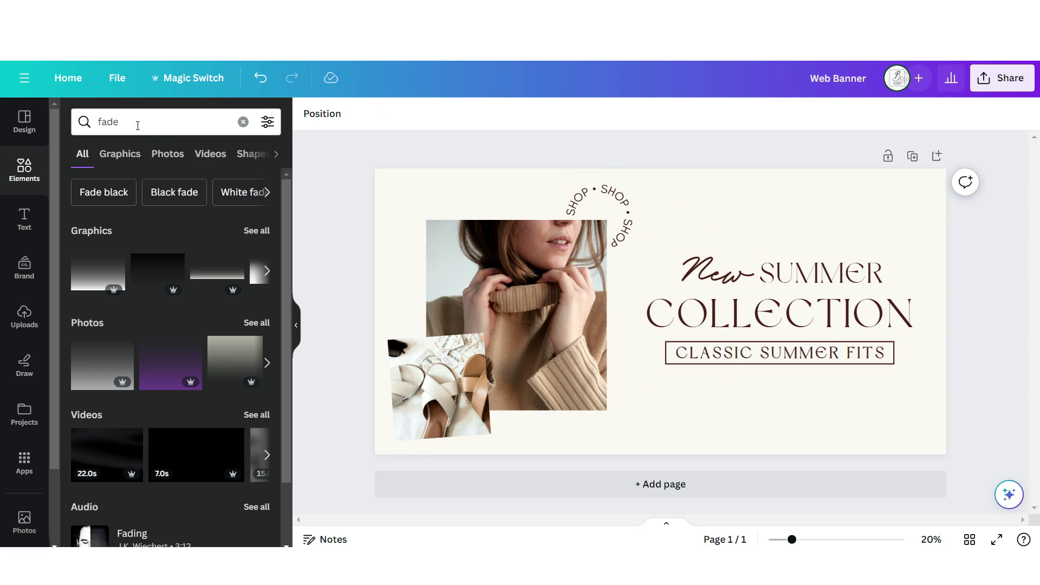
- Add the blurred black 'fade' graphic, rotated horizontal, along the banner's top edge
click(262, 255)
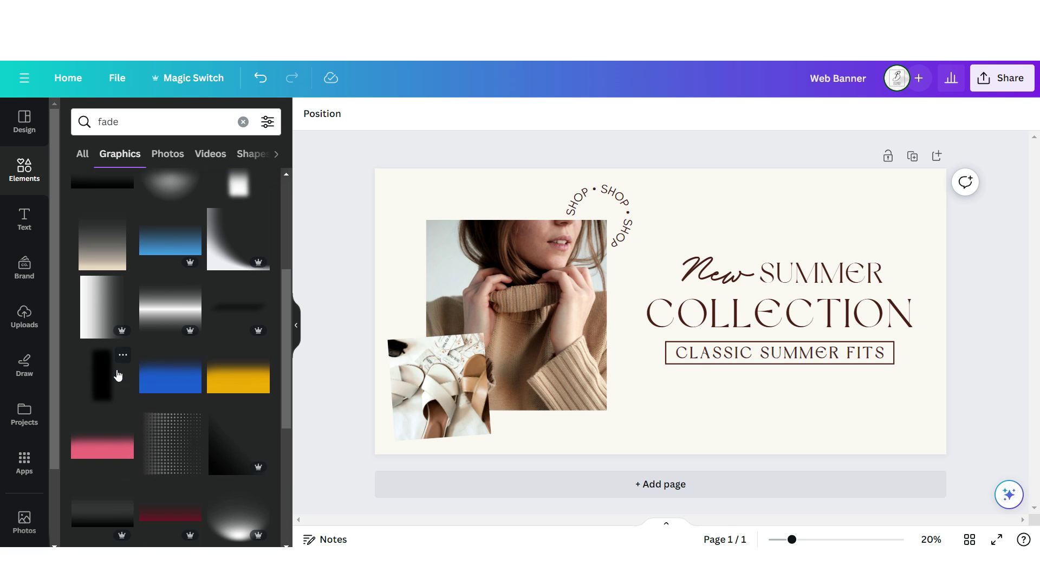
click(102, 374)
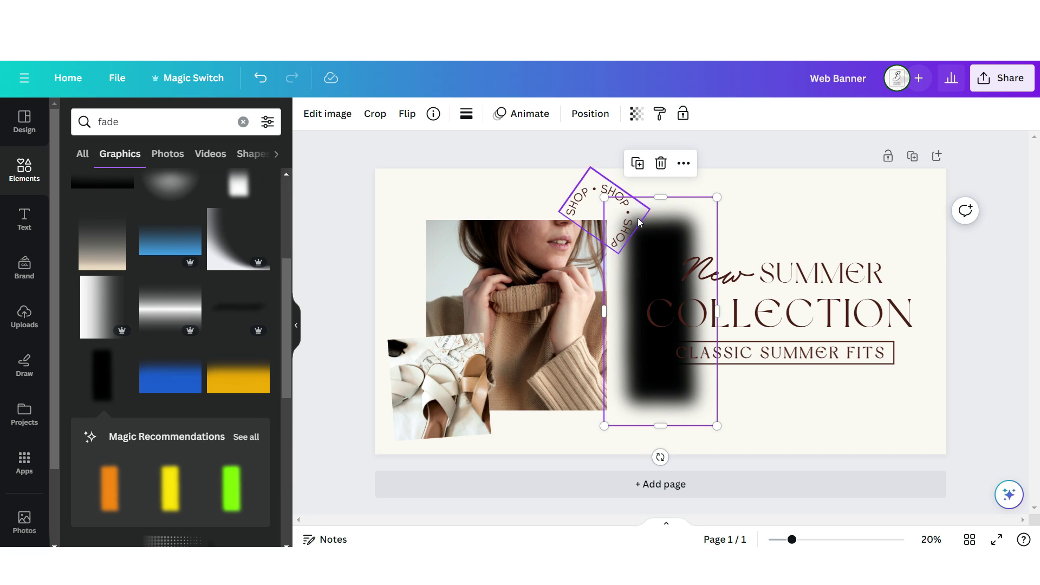
drag(661, 457, 690, 383)
drag(743, 227, 559, 170)
- Download the finished Web Banner as a PNG
click(906, 239)
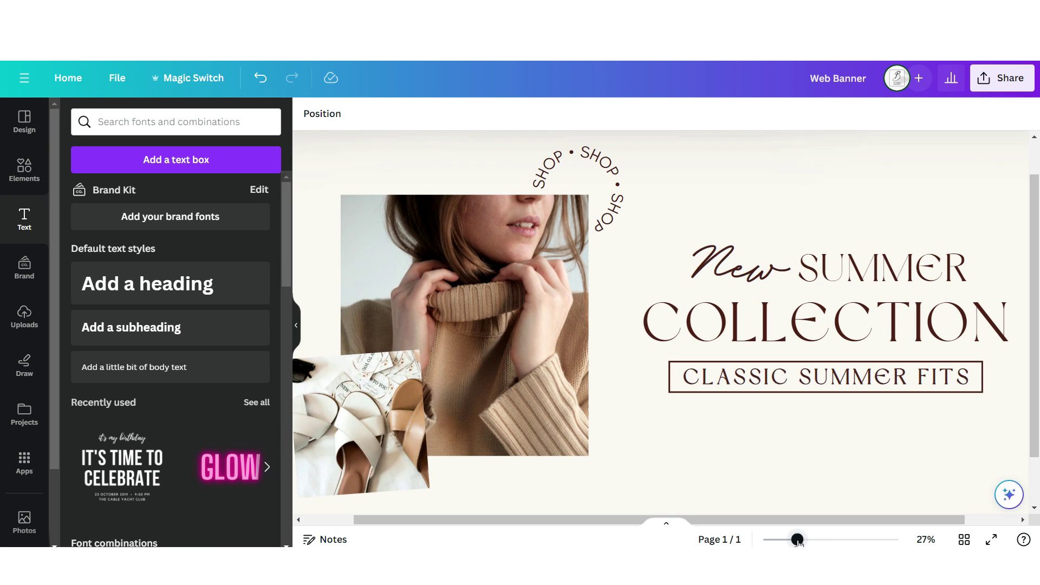
drag(799, 540, 787, 540)
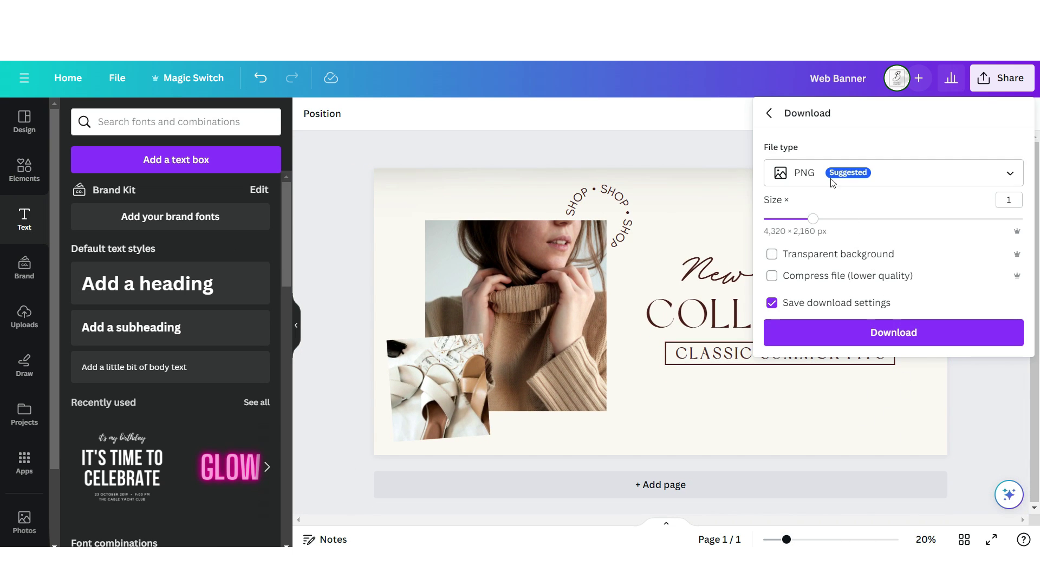
click(879, 332)
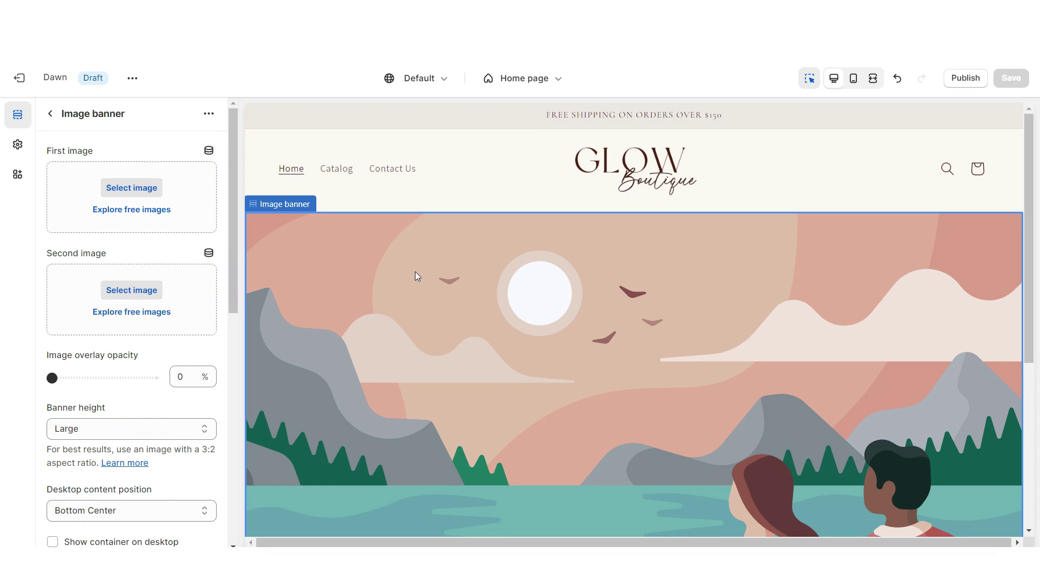
- Set the uploaded summer-collection image as the banner and make its height adapt to the first image
click(170, 186)
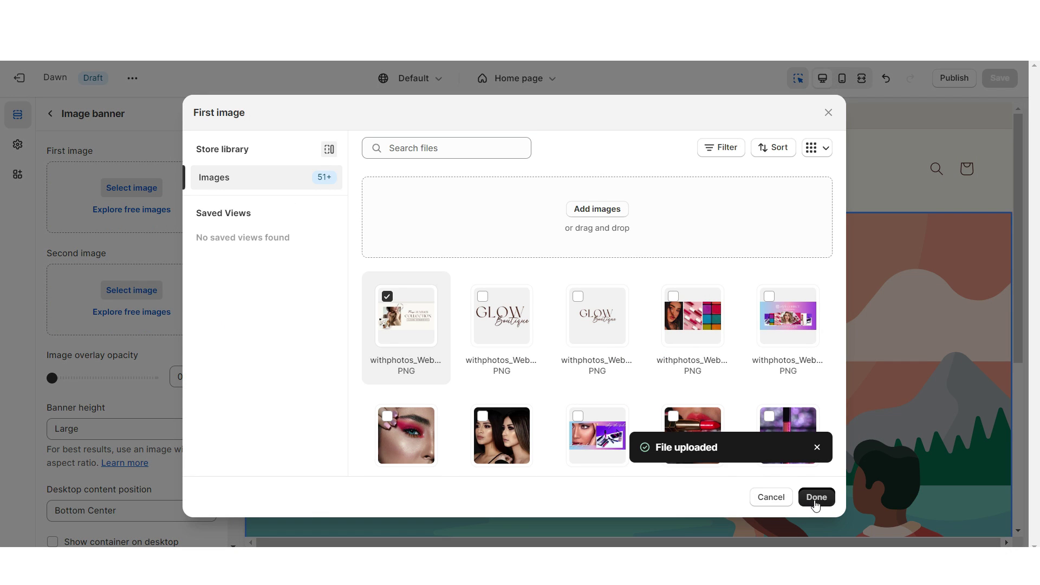
click(815, 495)
scroll(856, 386, down, 3)
scroll(94, 320, down, 3)
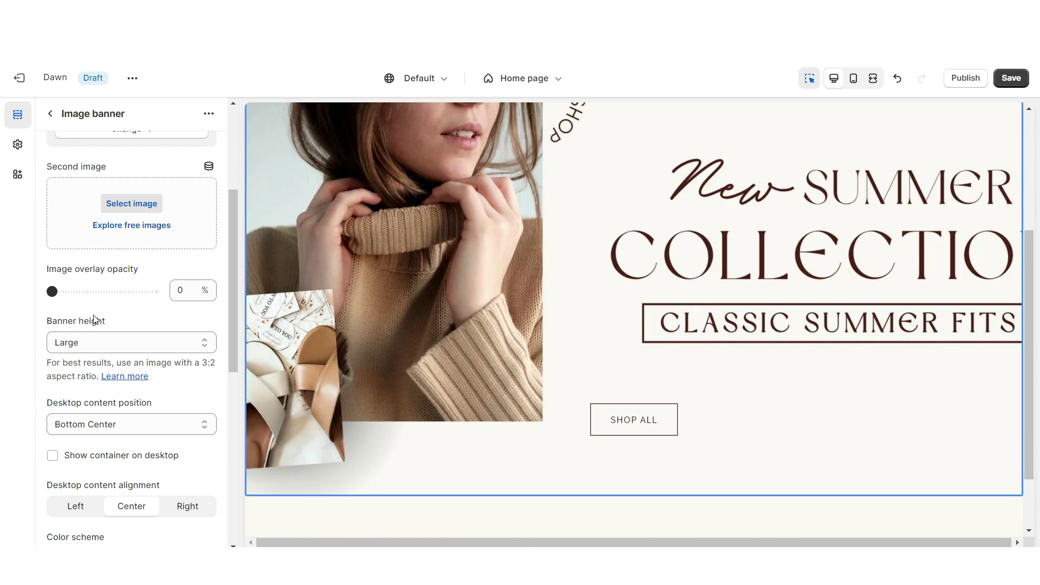
click(98, 341)
click(93, 357)
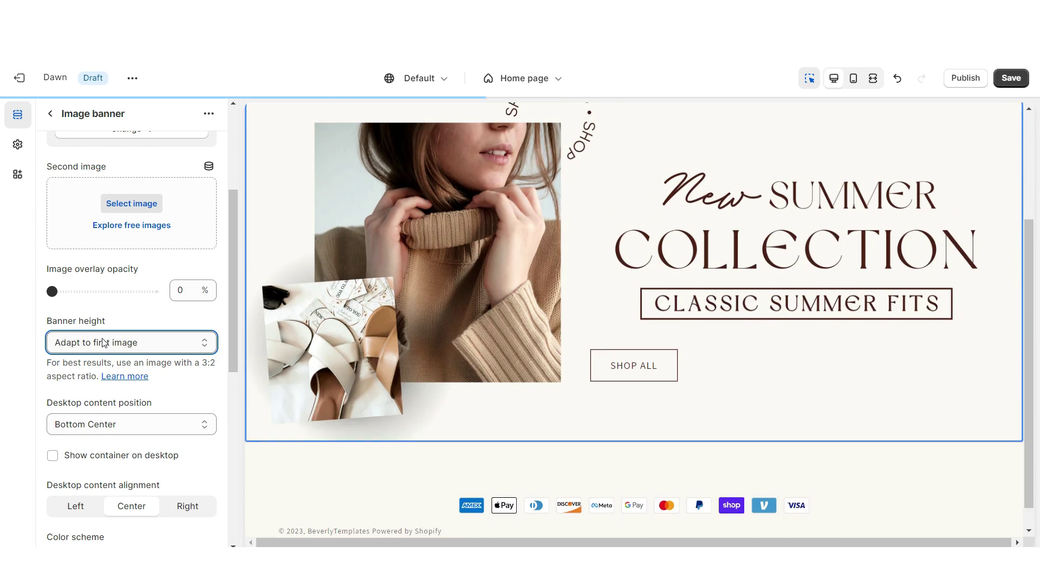
- Position the banner content at Bottom Right on desktop
scroll(116, 204, down, 3)
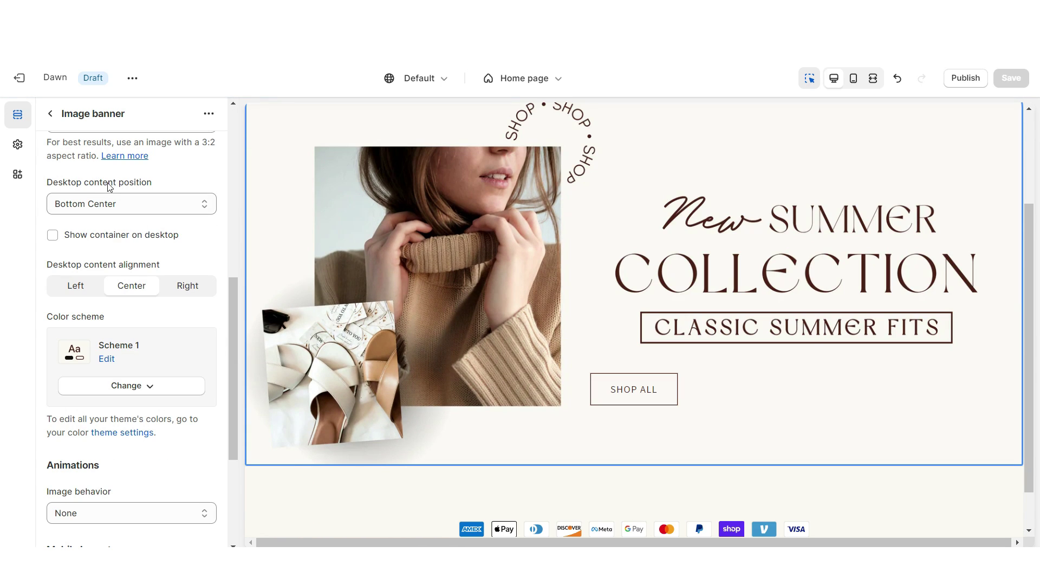
click(108, 200)
click(124, 315)
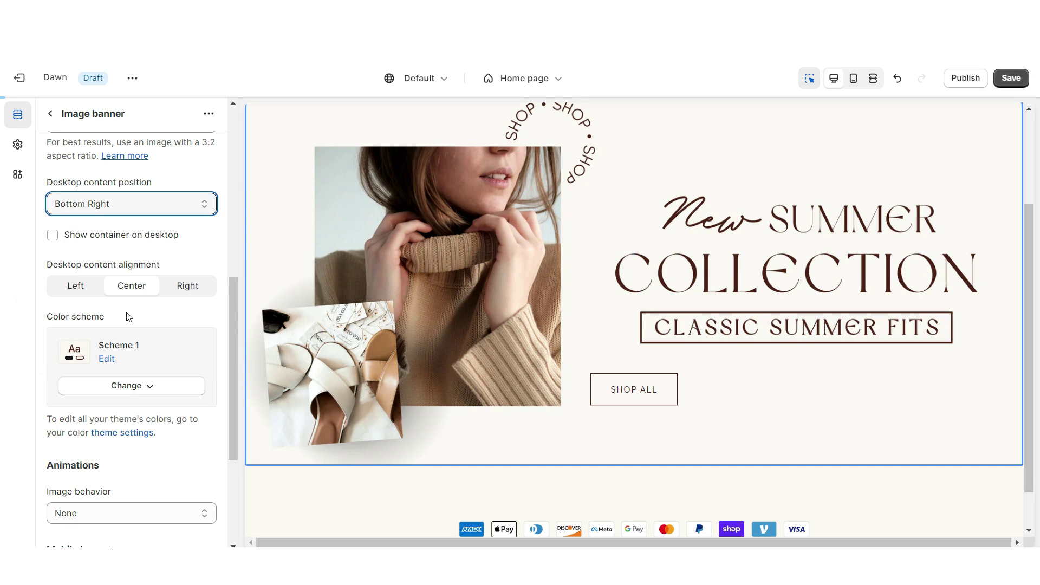
scroll(99, 443, down, 3)
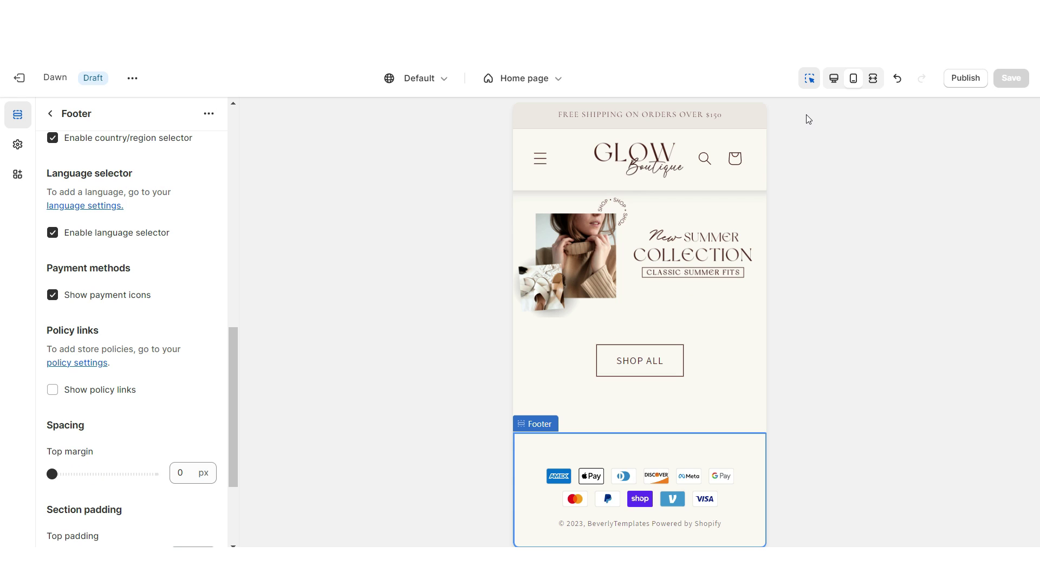
- Hide the settings sidebar to preview the home page full-width on desktop
click(873, 78)
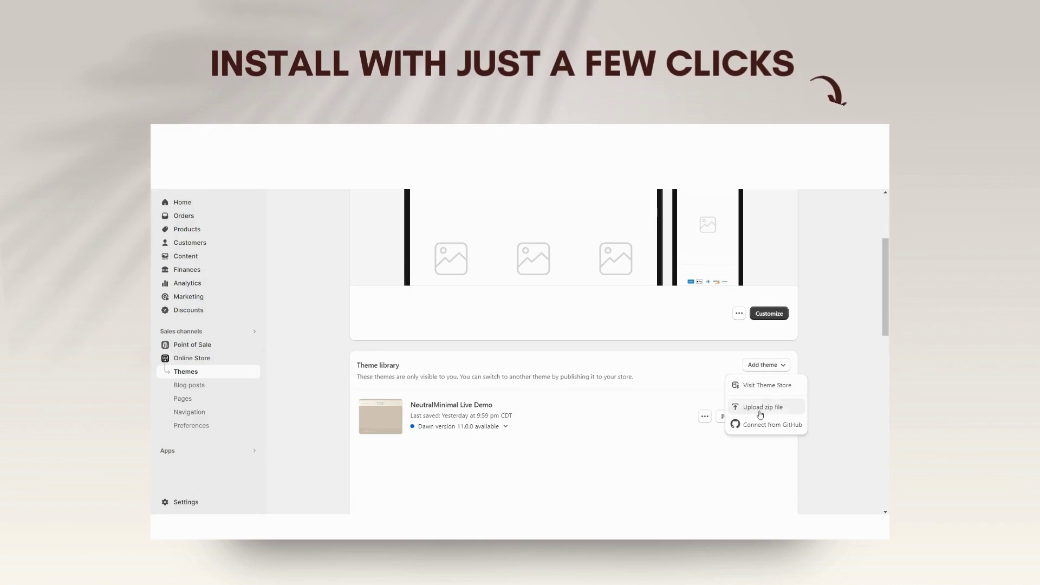
- Upload ShopifyThemeTemplate.zip to the theme library via Add theme > Upload zip file
click(758, 405)
click(520, 352)
click(364, 228)
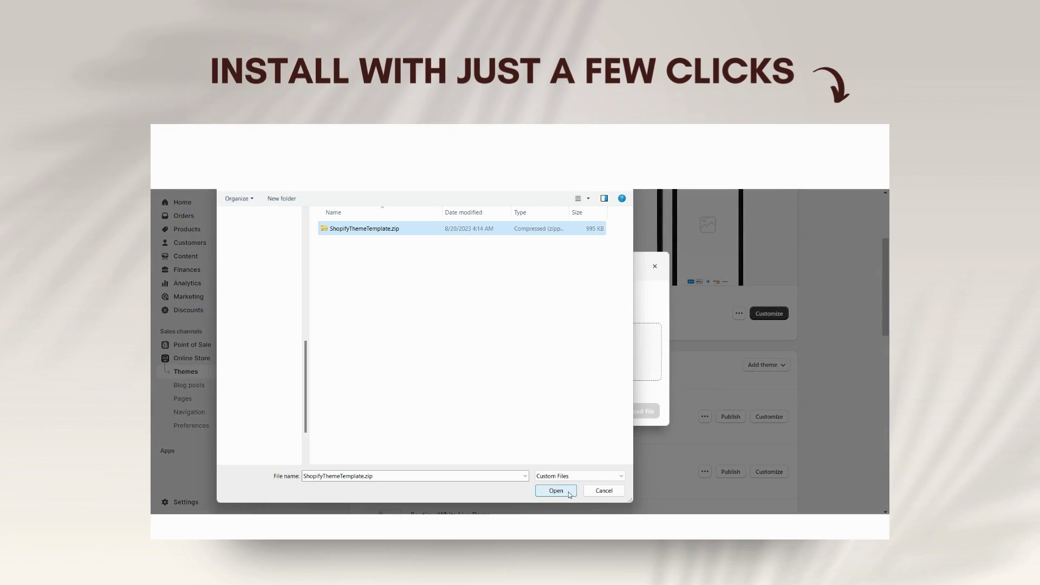
click(556, 490)
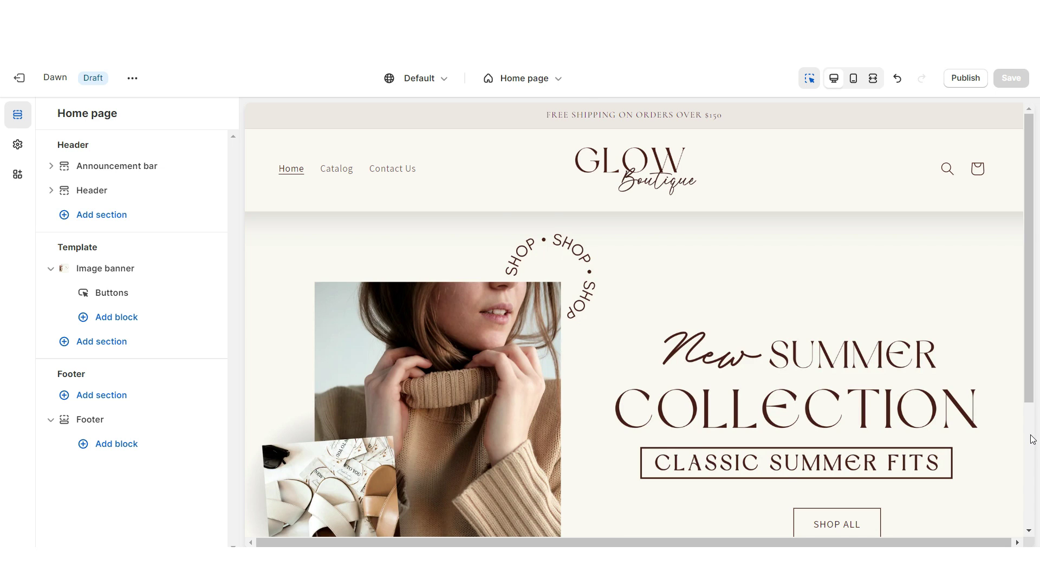
- Add an Email signup section with a Small heading and Color scheme 2
scroll(641, 399, down, 3)
click(639, 398)
scroll(222, 448, down, 3)
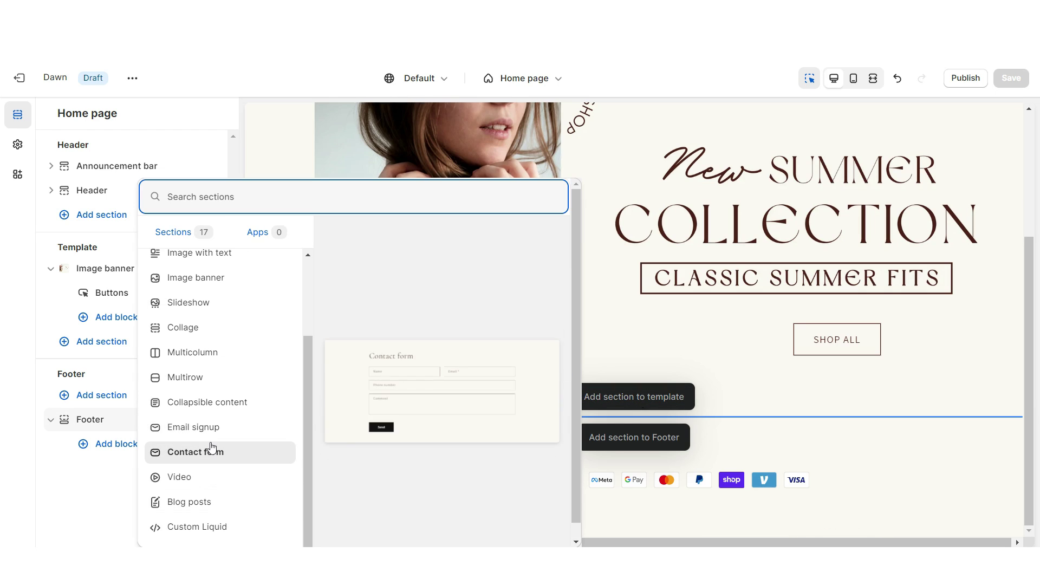
click(193, 427)
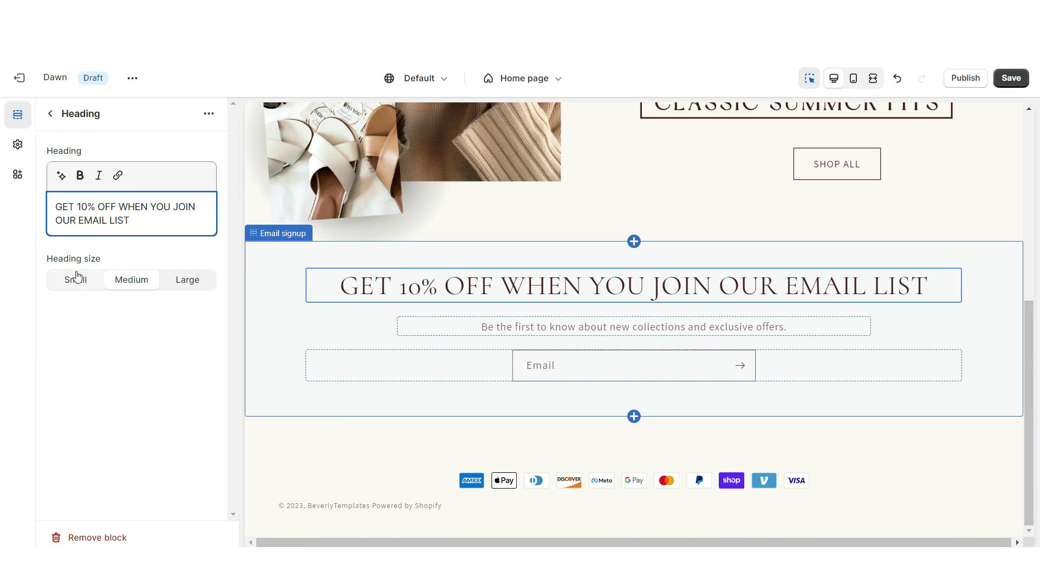
click(77, 278)
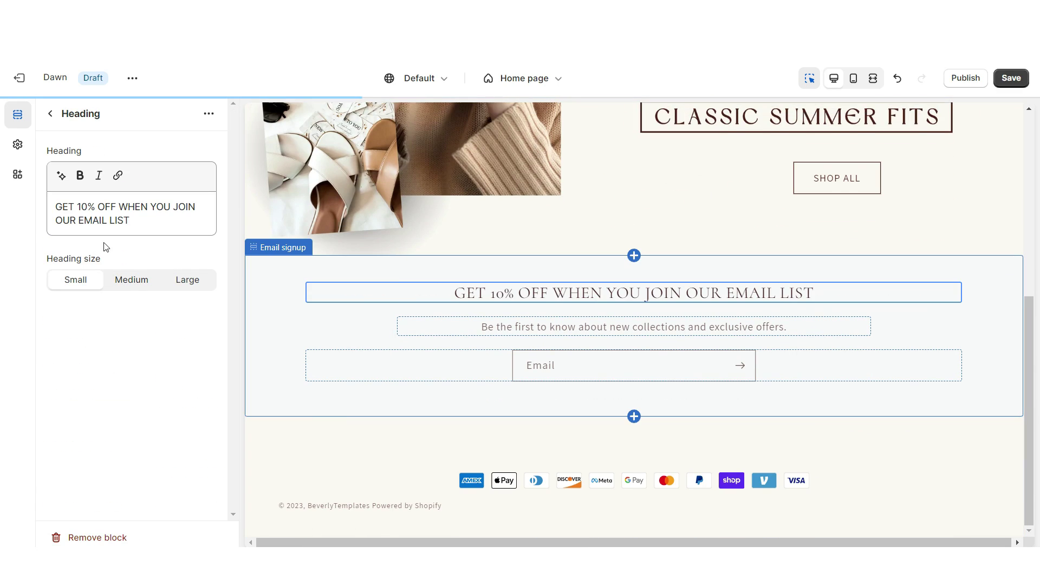
click(153, 221)
click(147, 288)
click(629, 398)
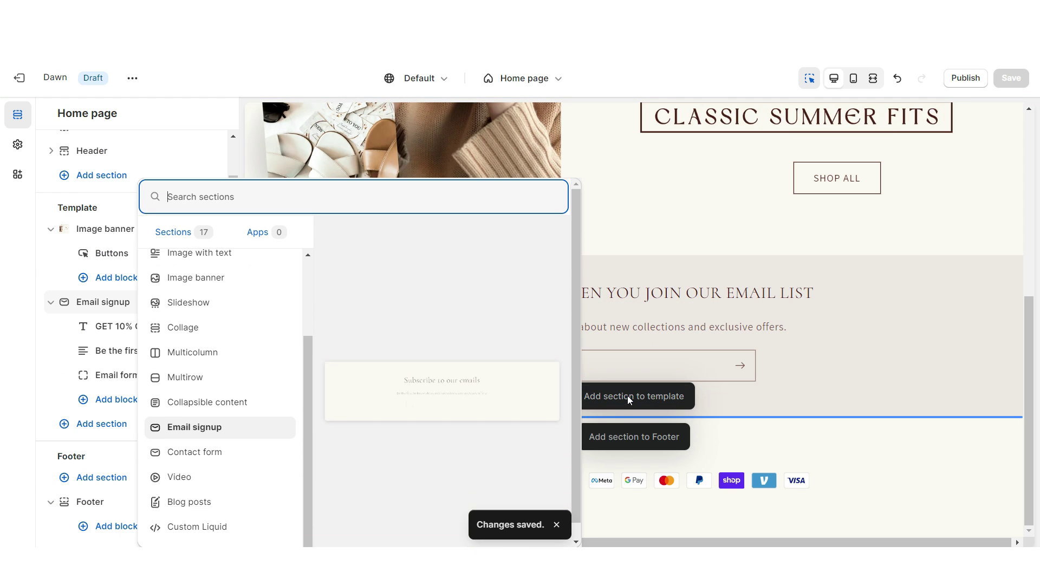
scroll(217, 325, up, 3)
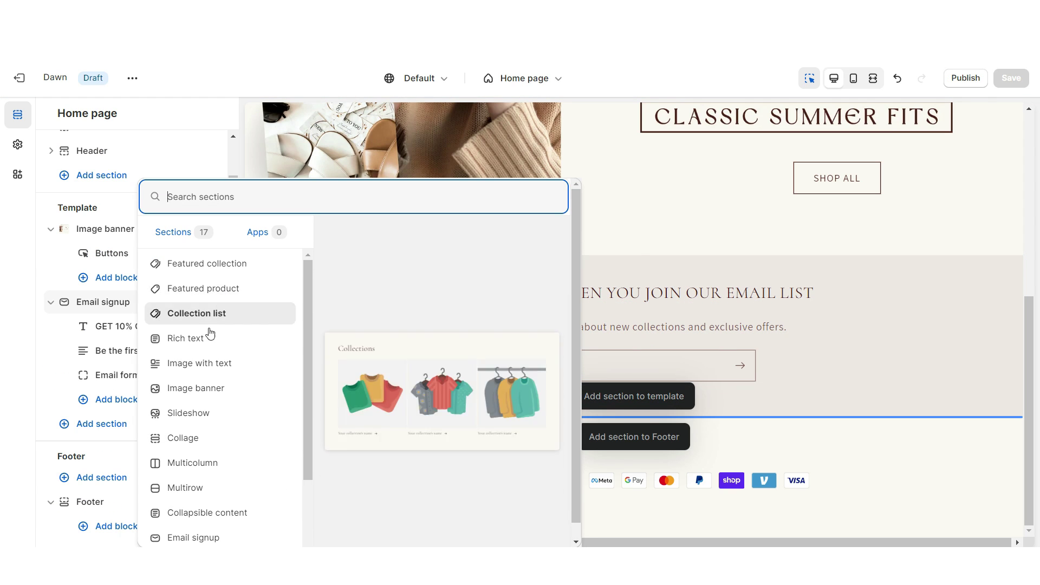
- Add a Collection list showing 4 columns on desktop, headed SHOP CATEGORIES
click(178, 310)
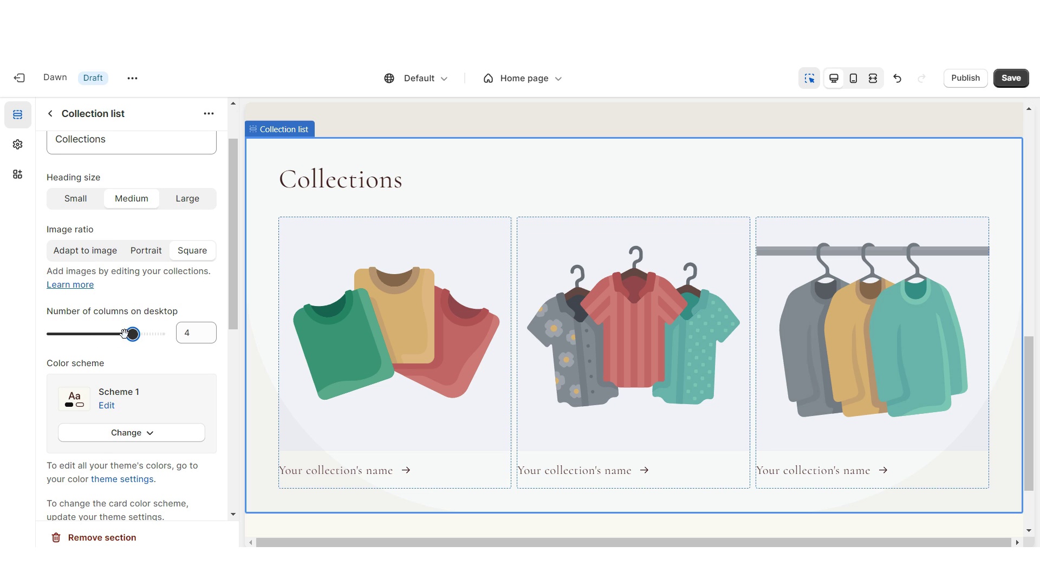
click(724, 320)
click(50, 114)
right_click(95, 209)
click(117, 288)
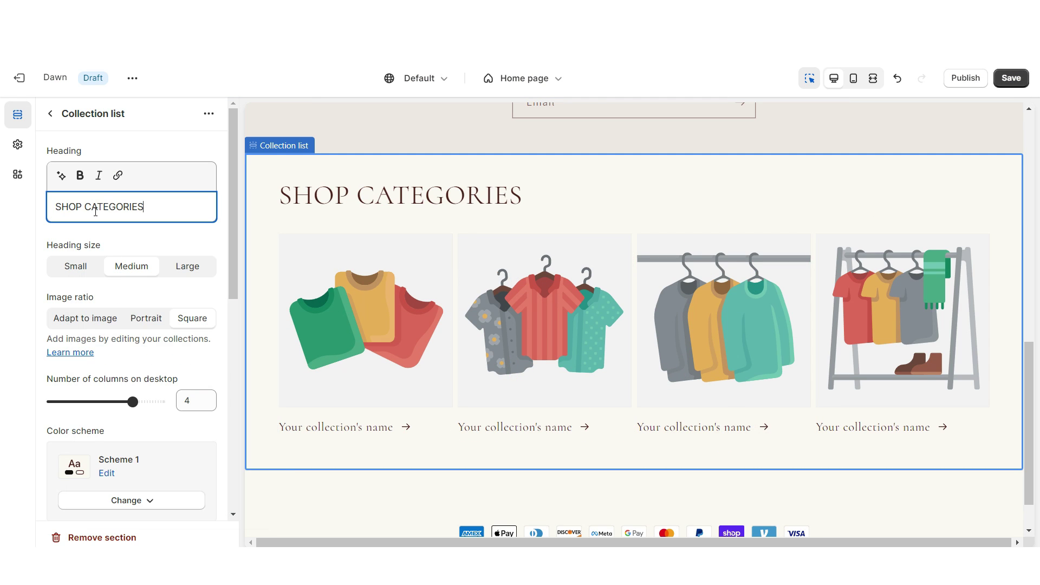
- Enable swipe on mobile for the SHOP CATEGORIES collection list
scroll(176, 240, down, 6)
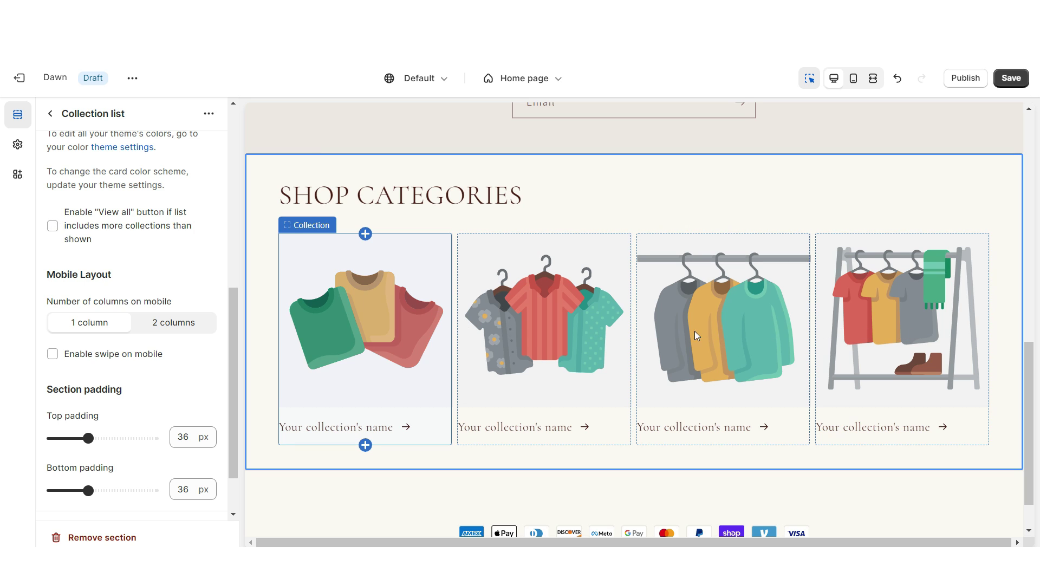
click(107, 355)
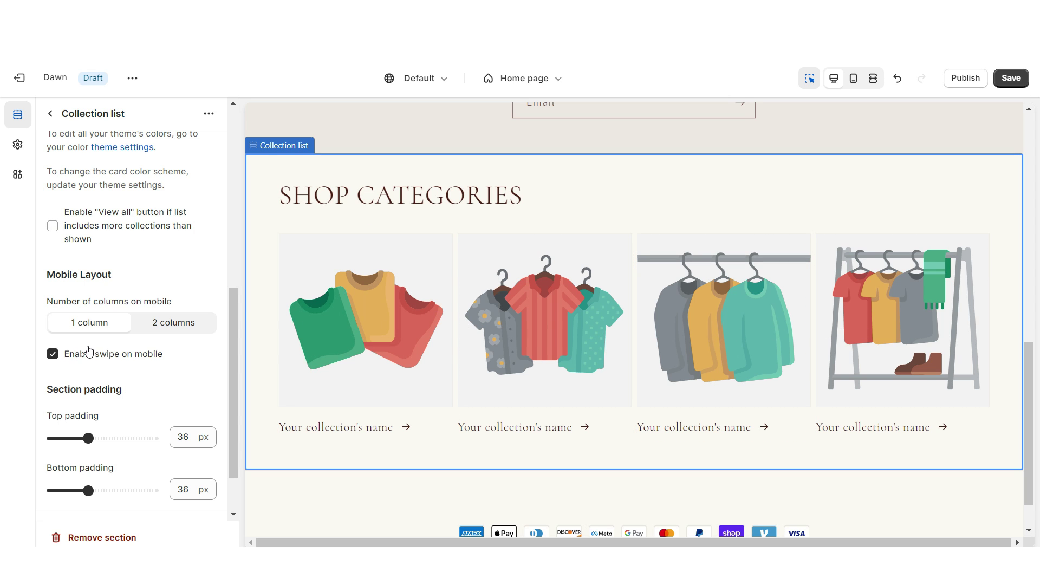
click(390, 325)
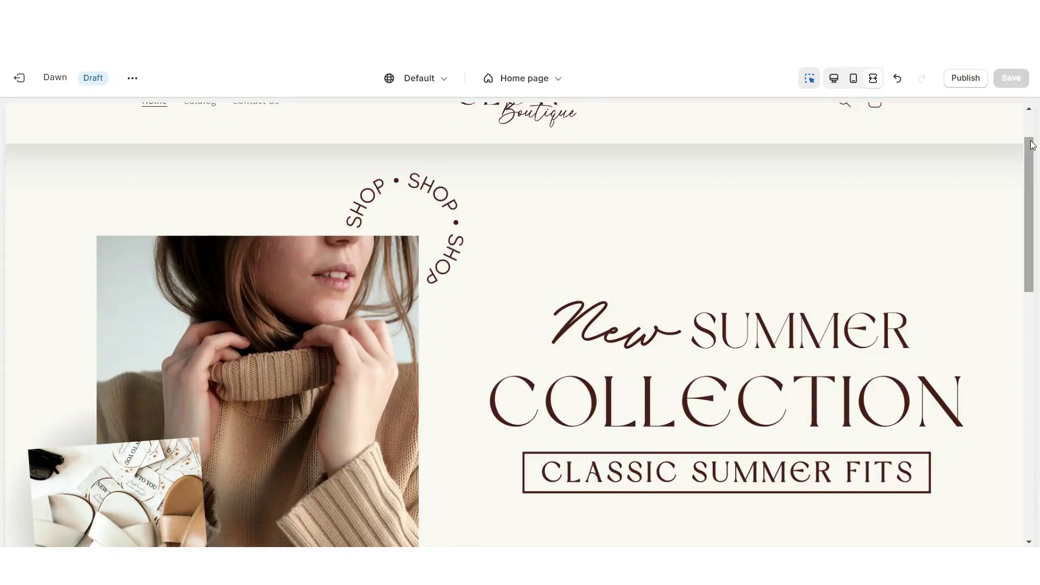
scroll(1032, 144, down, 8)
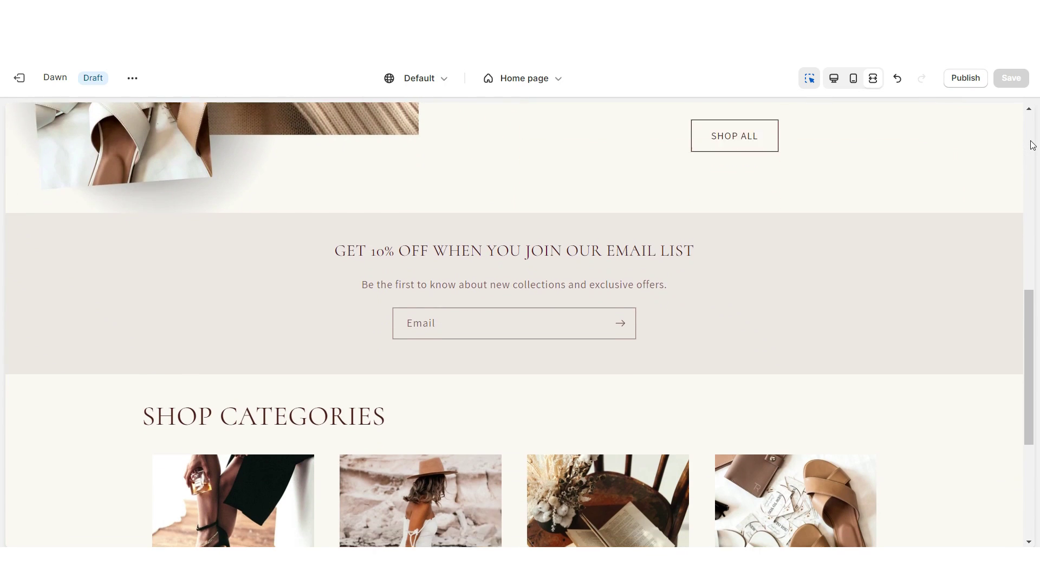
- Select the SHOP CATEGORIES multicolumn section to bring up its settings
scroll(1031, 145, down, 5)
scroll(1031, 145, up, 2)
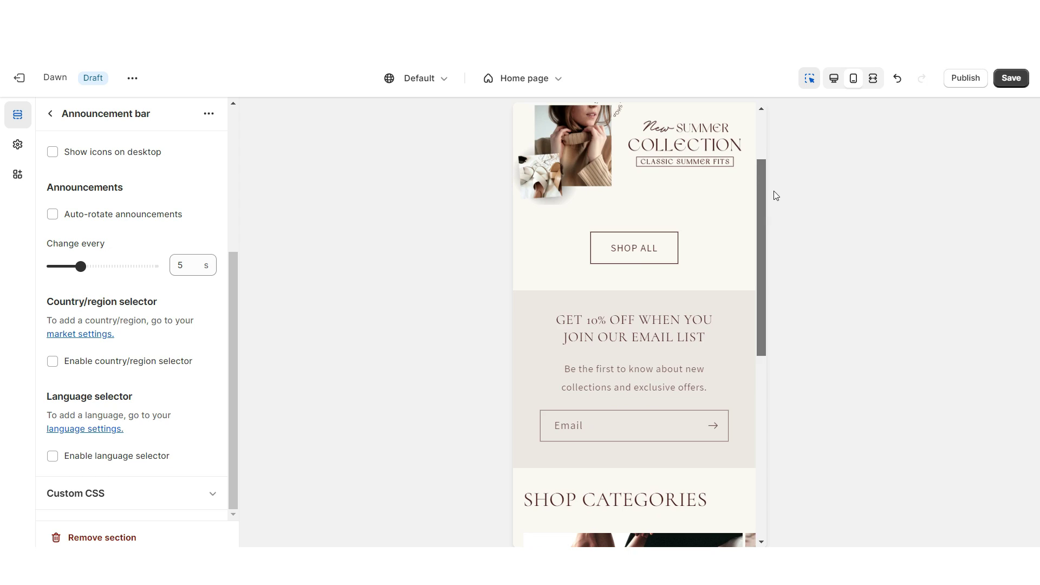
scroll(780, 325, down, 6)
click(665, 482)
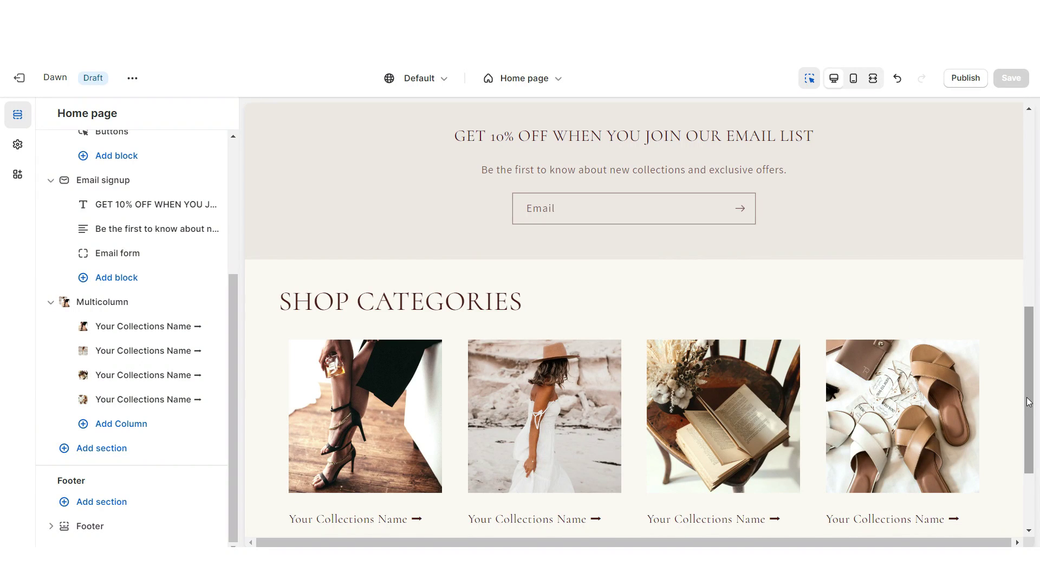
scroll(1028, 401, down, 3)
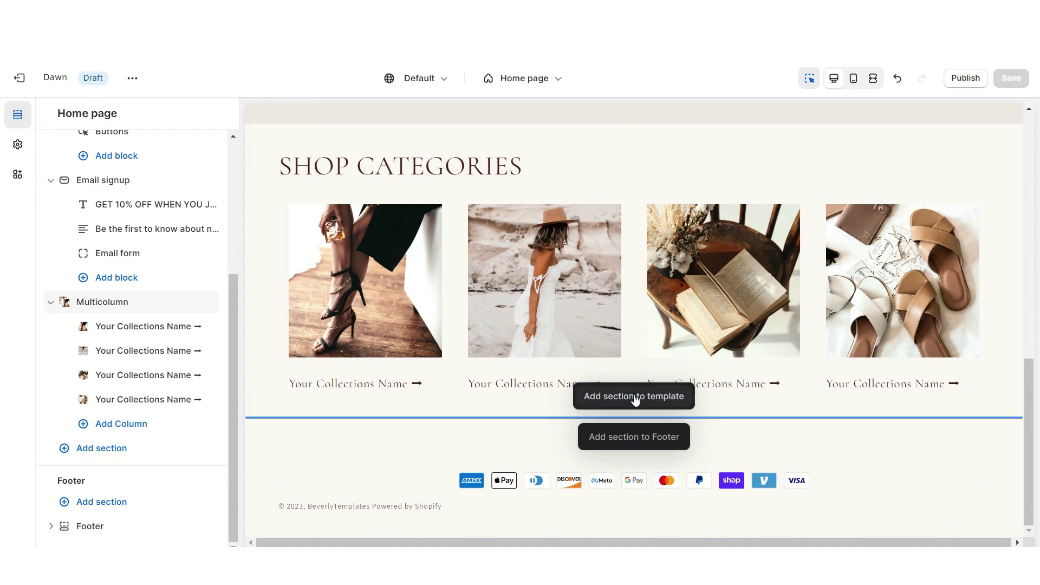
- Add an Image with text section at the end, headed ABOUT US
click(633, 416)
click(749, 372)
click(766, 203)
triple_click(81, 207)
right_click(50, 208)
click(143, 286)
- Replace the placeholder text with the boutique paragraph
click(811, 263)
triple_click(108, 227)
right_click(123, 220)
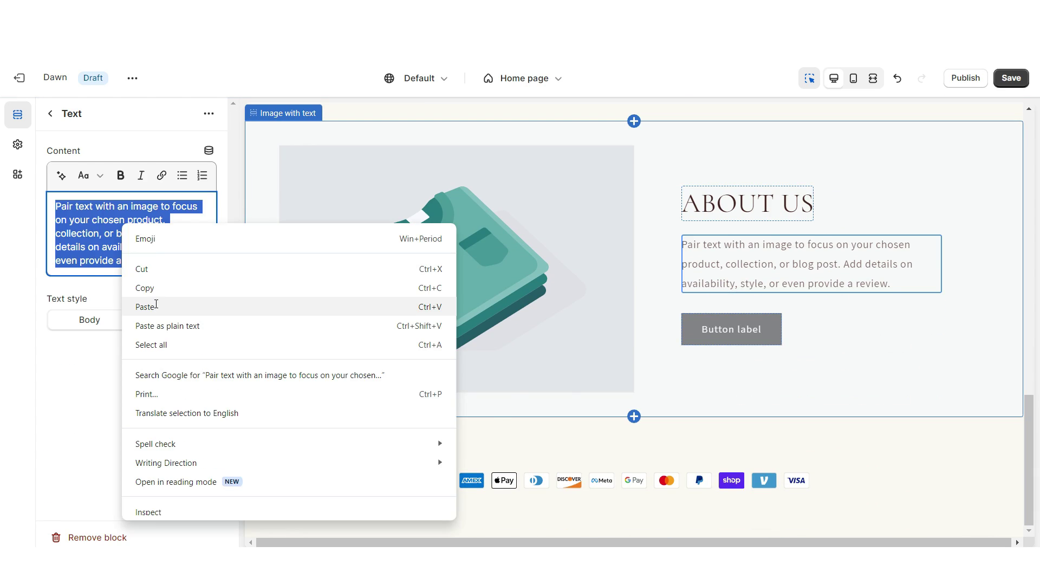
click(145, 303)
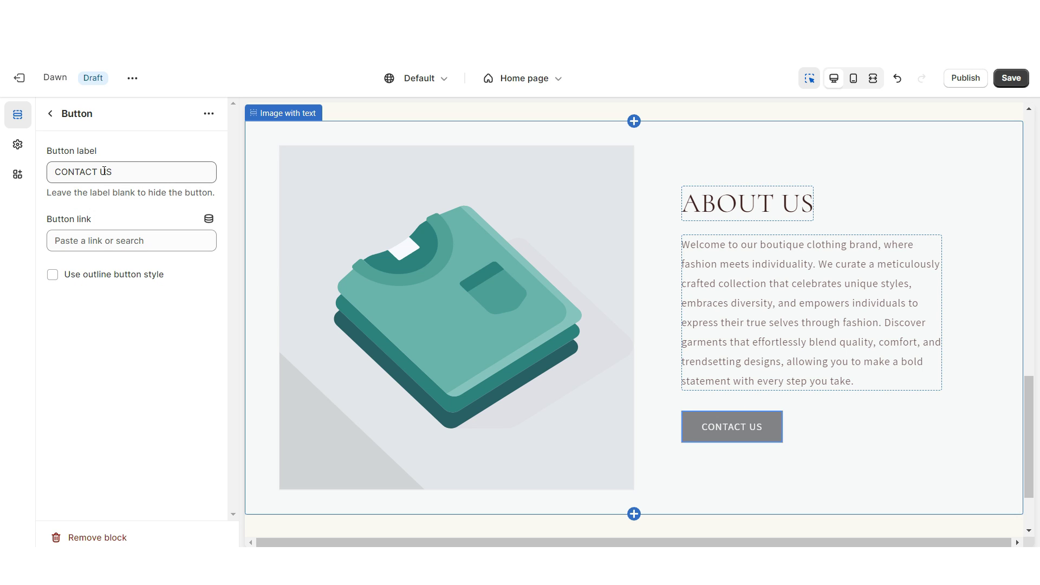
- Link the button to the Contact page and give section and container Scheme 3
click(126, 240)
click(106, 159)
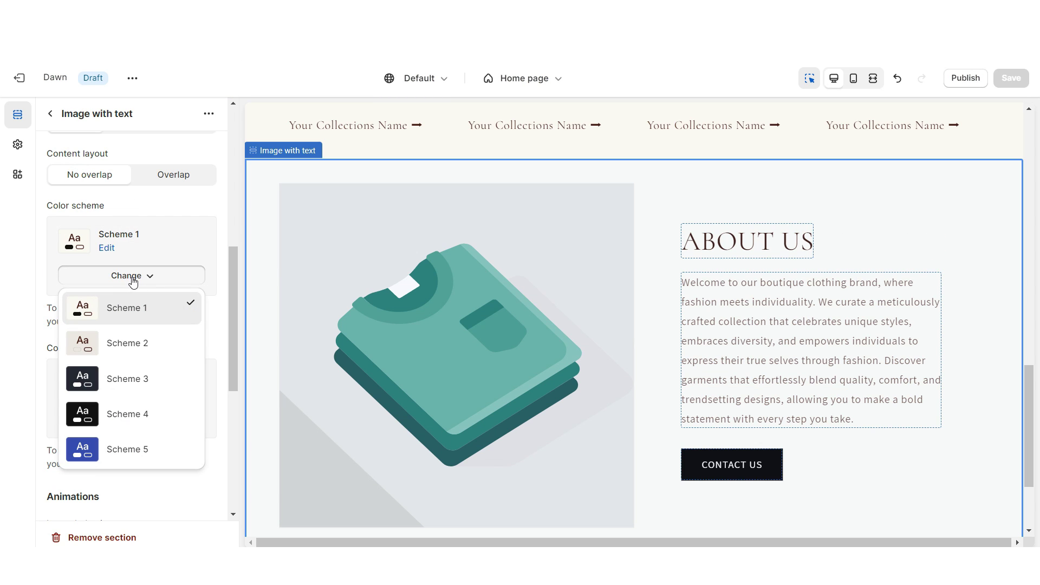
click(130, 378)
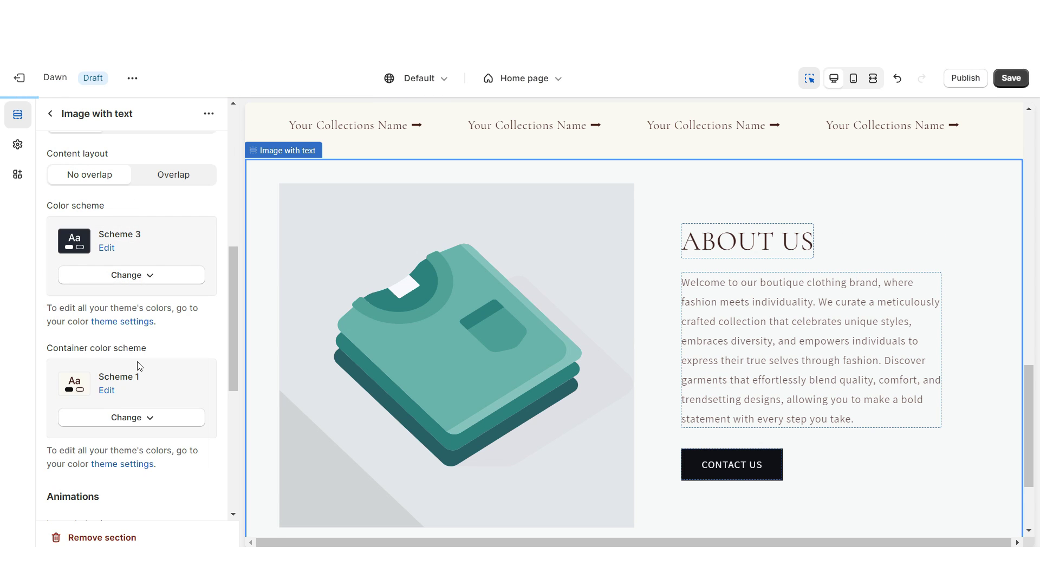
click(131, 417)
click(130, 318)
- Set Scheme 3's background to cream #FAF8F3 and its text to dark brown
click(107, 390)
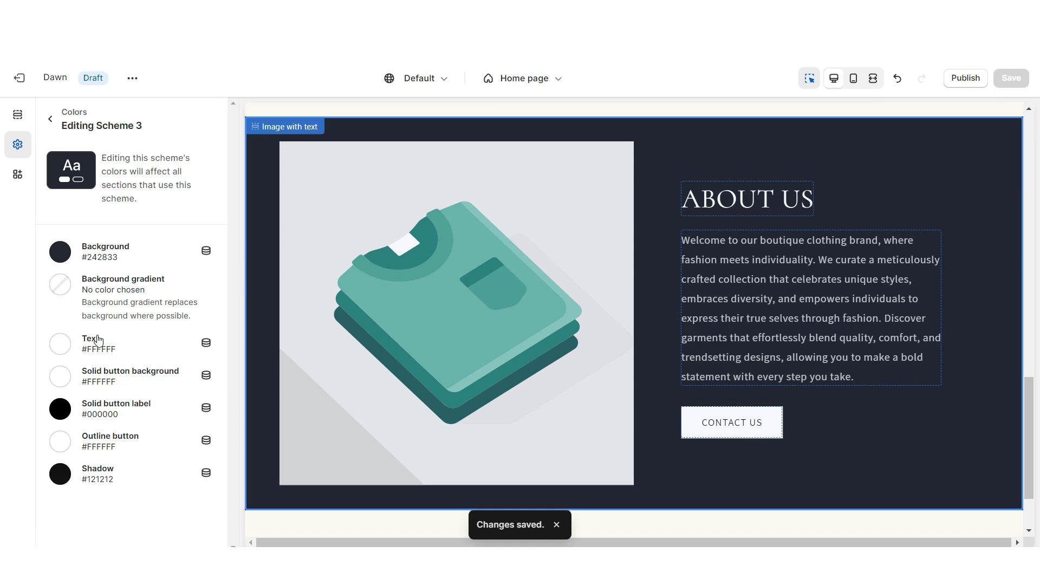
click(60, 251)
click(151, 487)
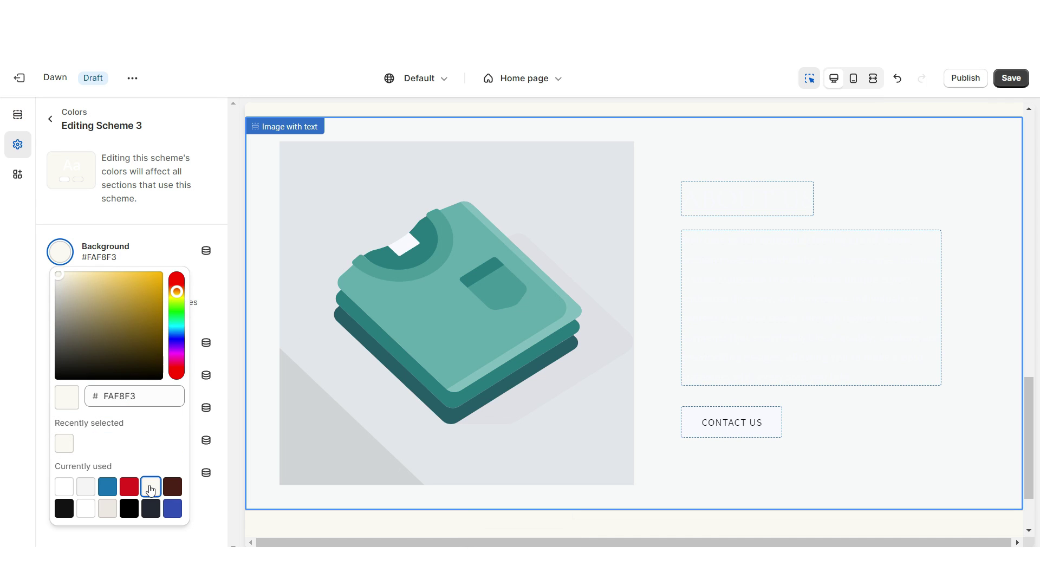
click(3, 375)
click(60, 344)
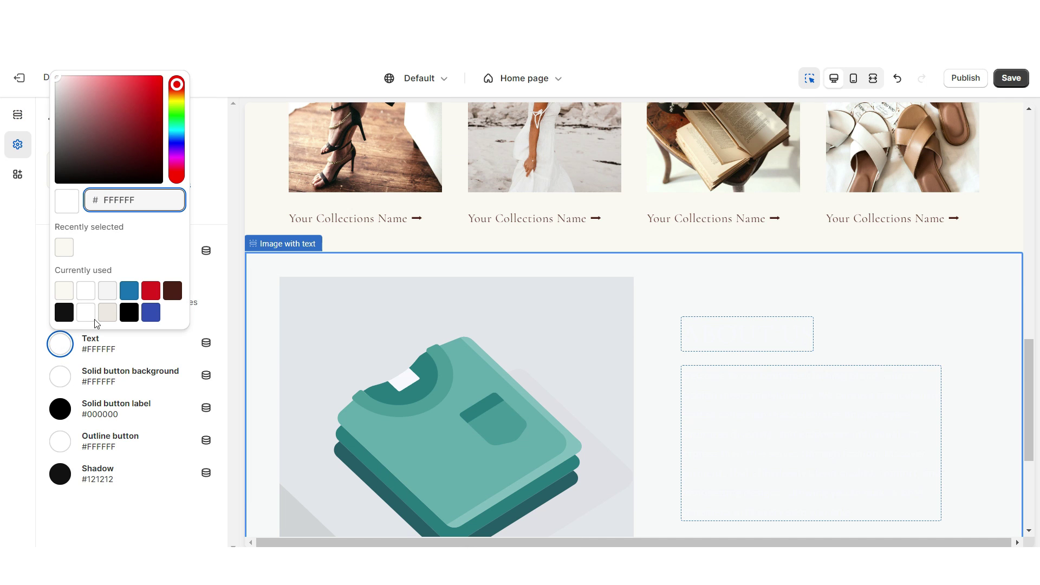
click(173, 291)
click(52, 385)
- Make Scheme 3's solid buttons brown with a white label
click(53, 385)
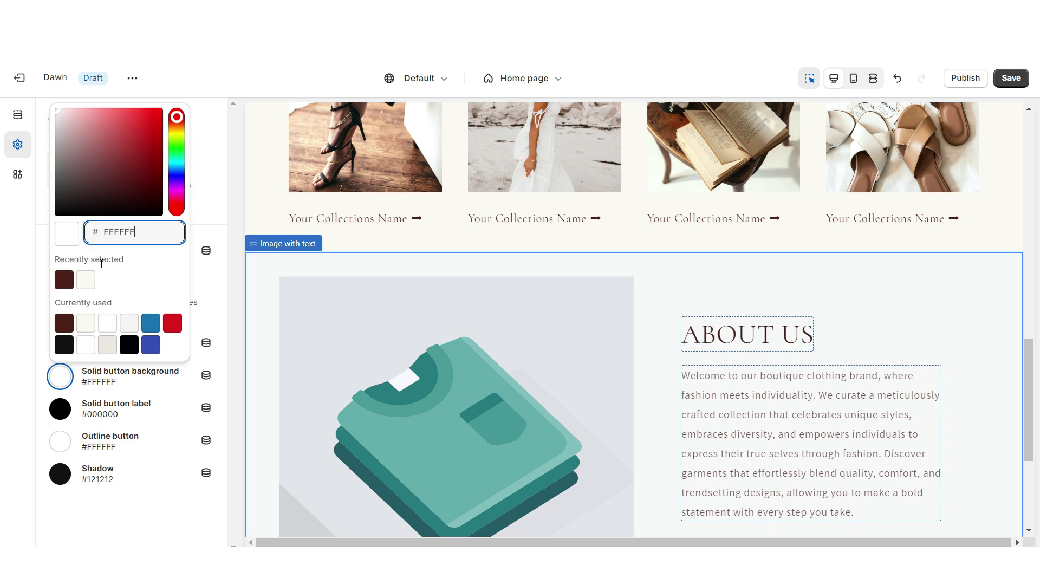
click(64, 280)
click(66, 411)
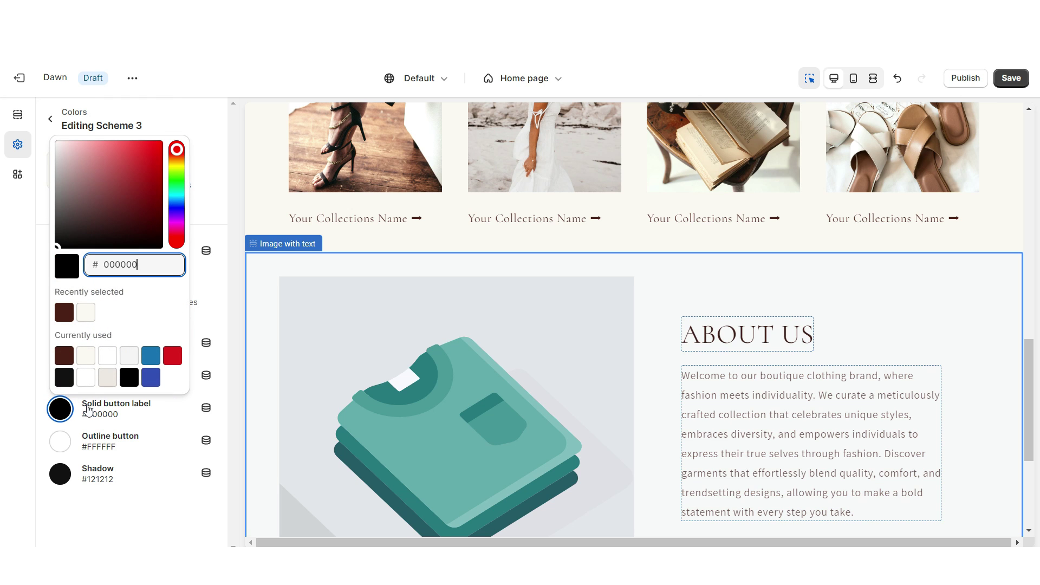
click(107, 357)
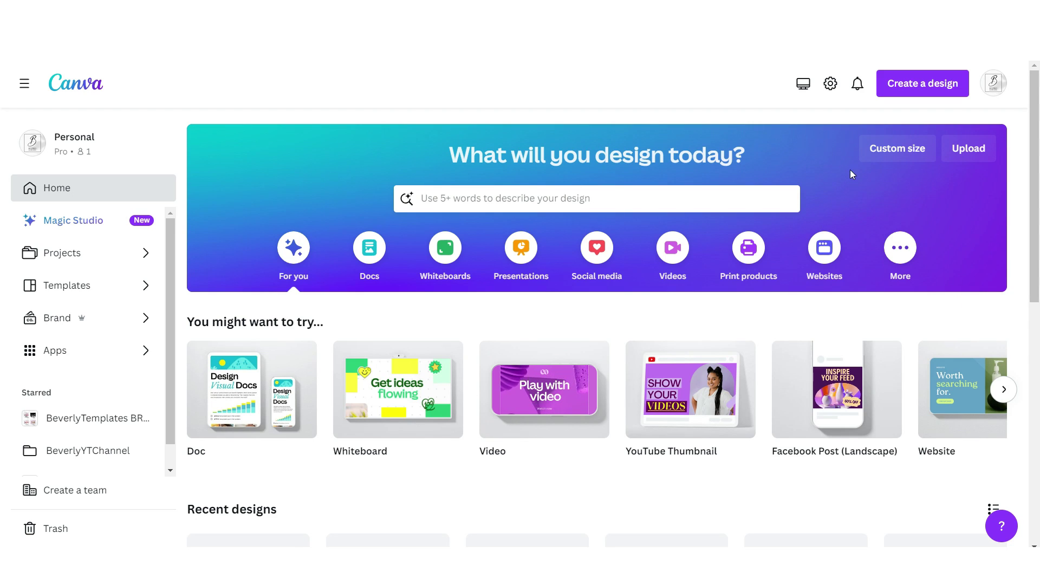
- Create a blank 1000×1000 px custom-size Canva design
click(900, 155)
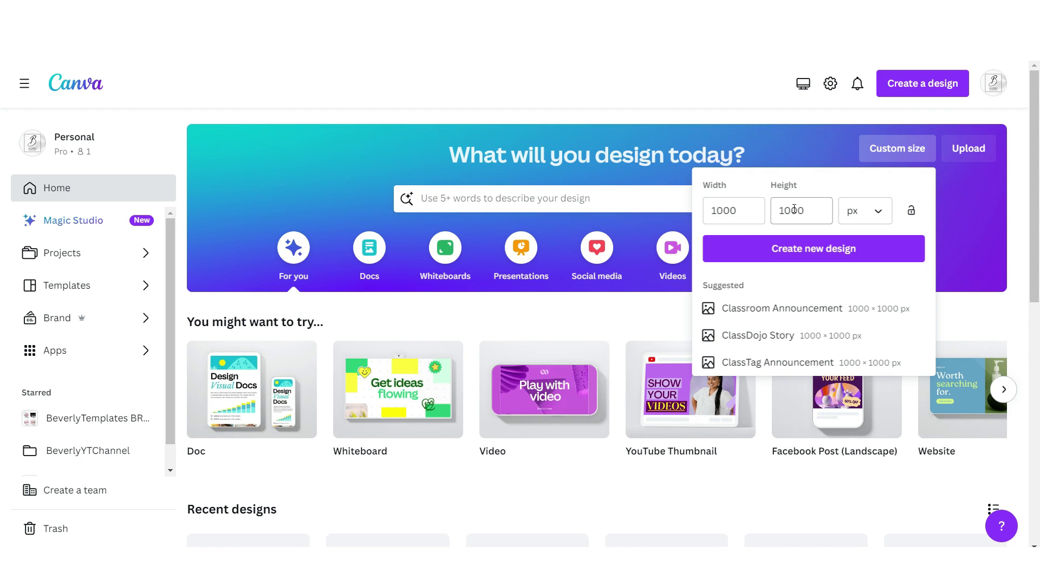
click(802, 248)
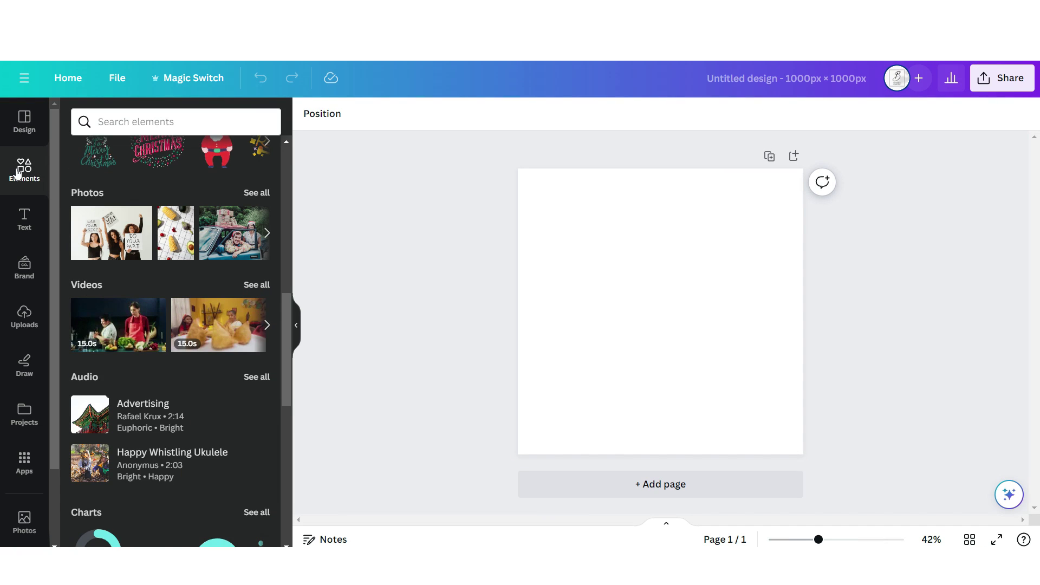
scroll(89, 359, down, 10)
- Build a photo-grid collage on a tinted background and download it as PNG
click(89, 359)
drag(796, 175, 765, 204)
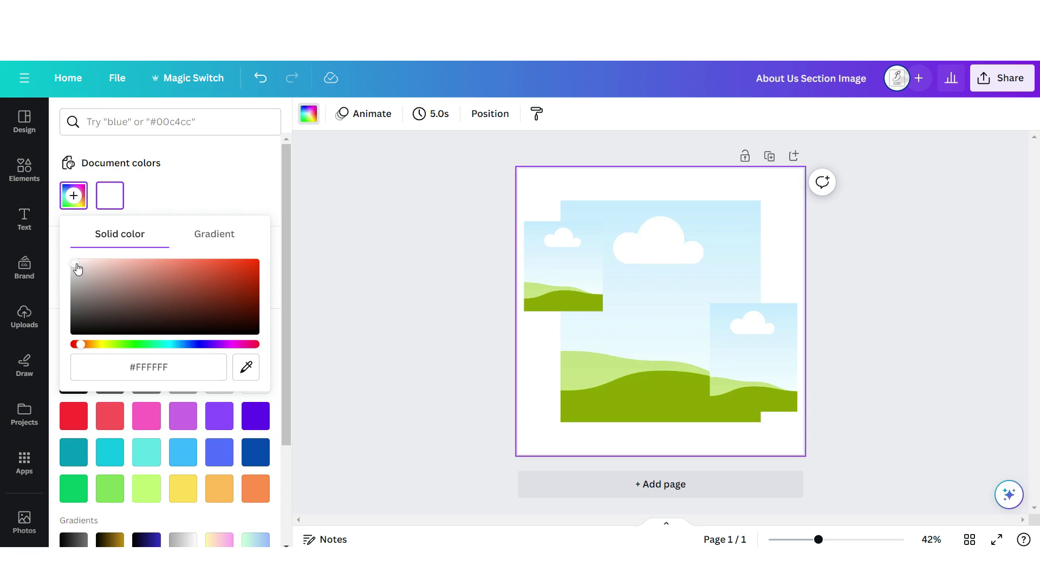
drag(77, 268, 79, 268)
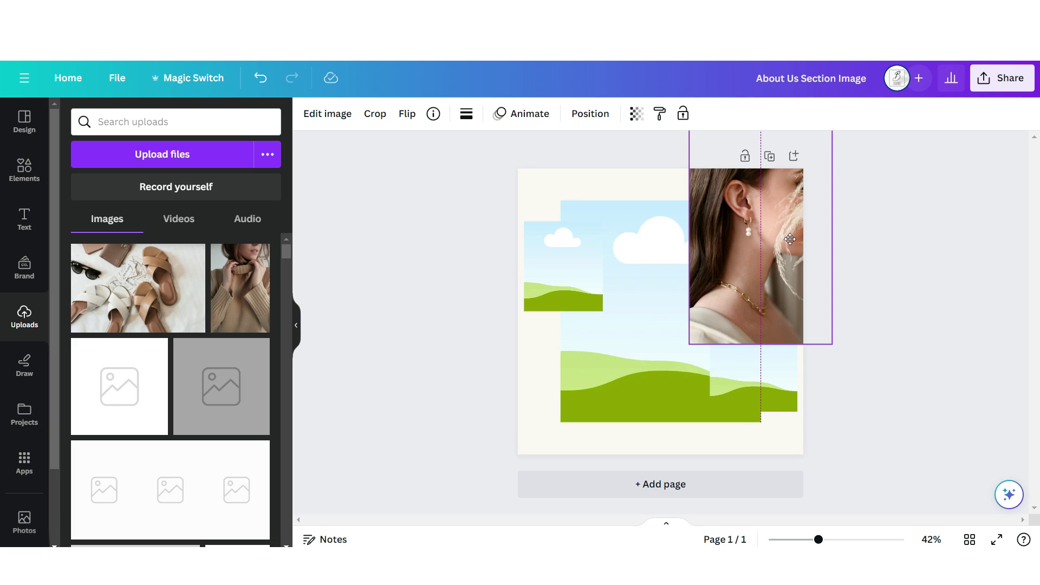
drag(789, 239, 709, 245)
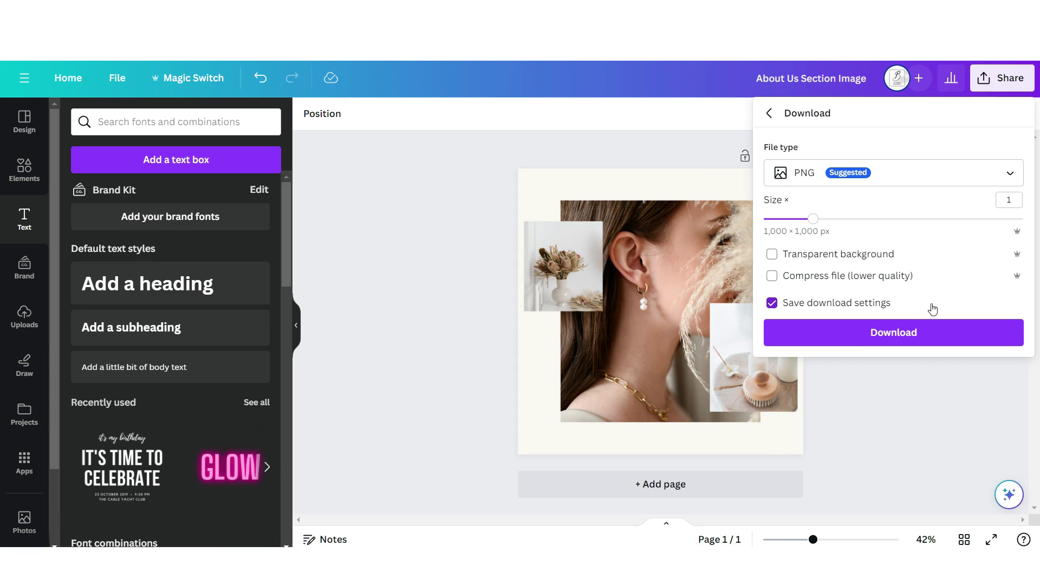
click(921, 332)
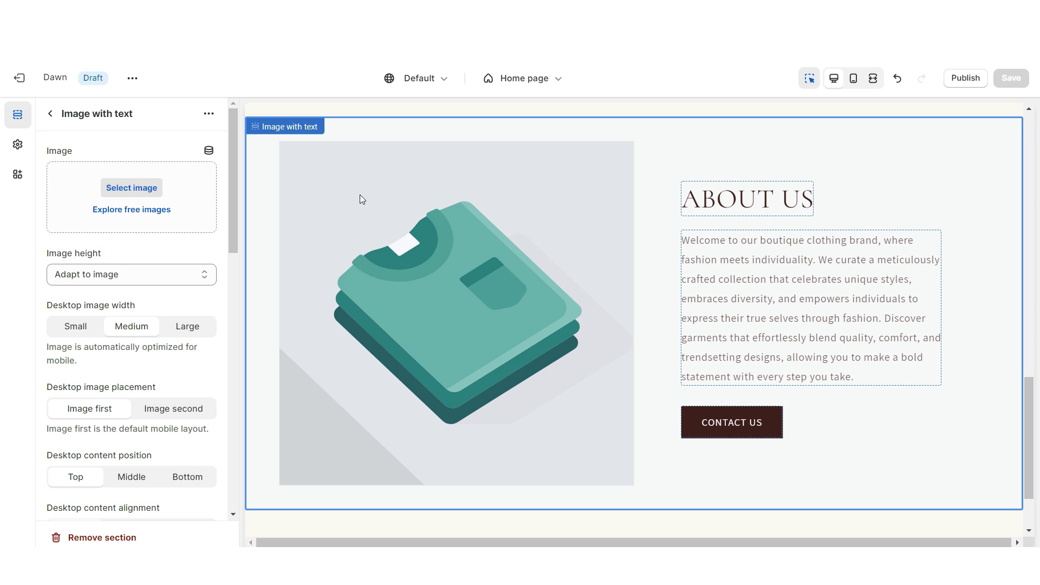
- Swap the About Us placeholder image for the uploaded Canva jewellery photo collage
click(131, 187)
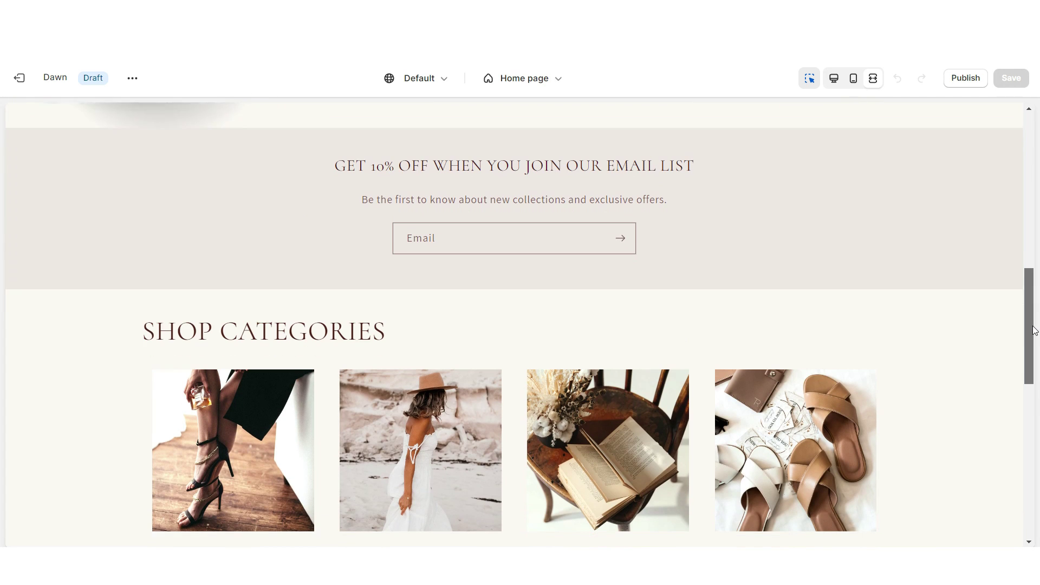
drag(1035, 331, 1038, 454)
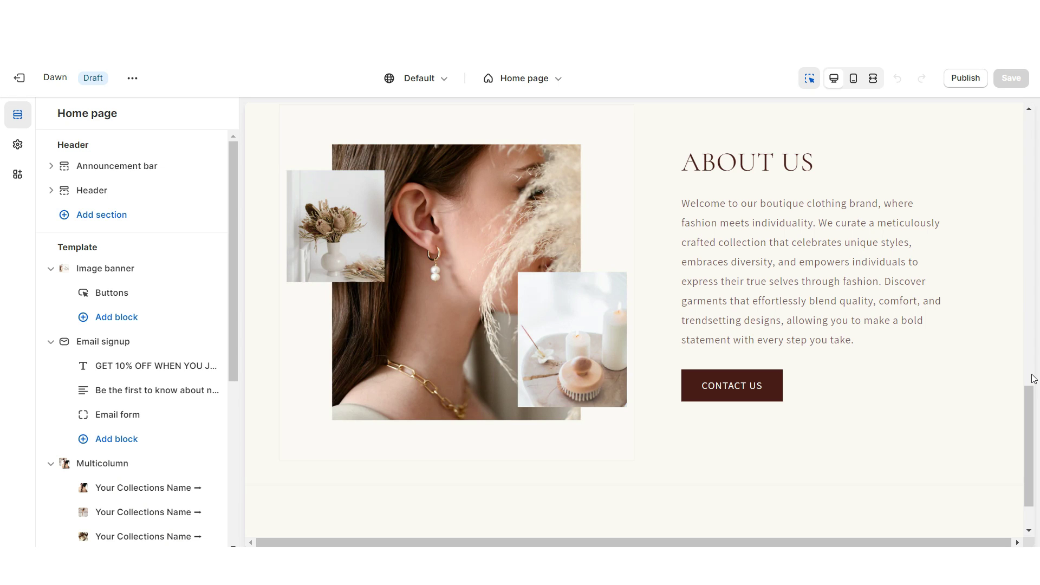
scroll(641, 394, down, 1)
click(641, 395)
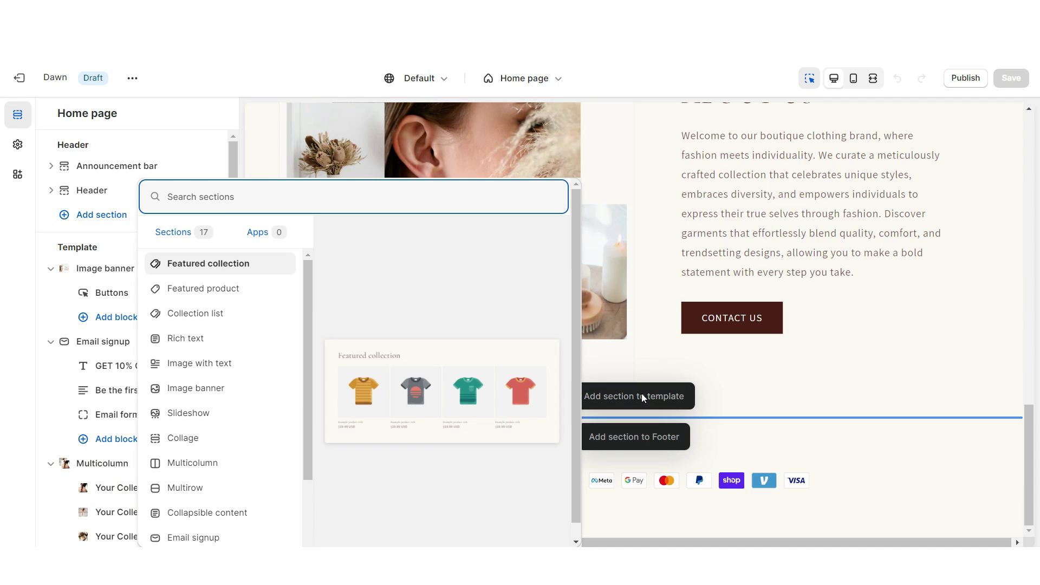
- Add a Featured collection section headed 'SHOP OUR BESTSELLERS'
click(241, 263)
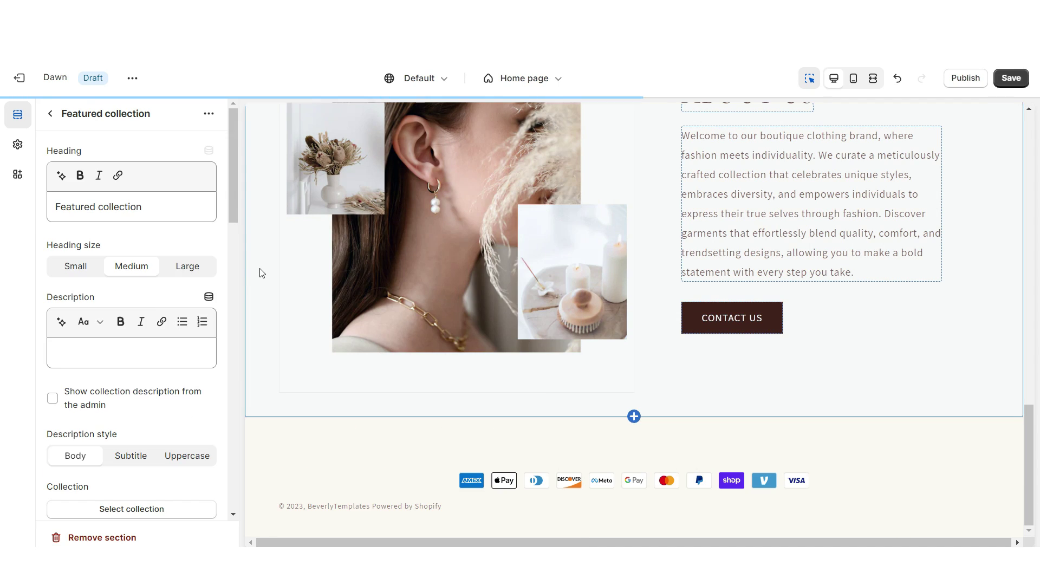
triple_click(97, 207)
right_click(90, 212)
click(112, 293)
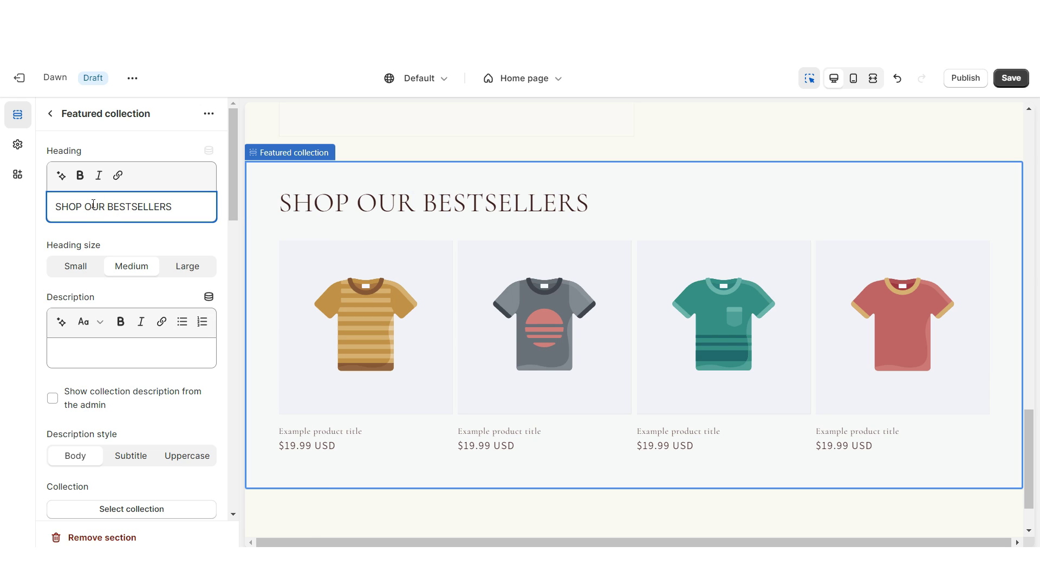
- Give the bestsellers section the Scheme 2 colours and enable swipe on mobile
scroll(93, 204, down, 10)
click(139, 328)
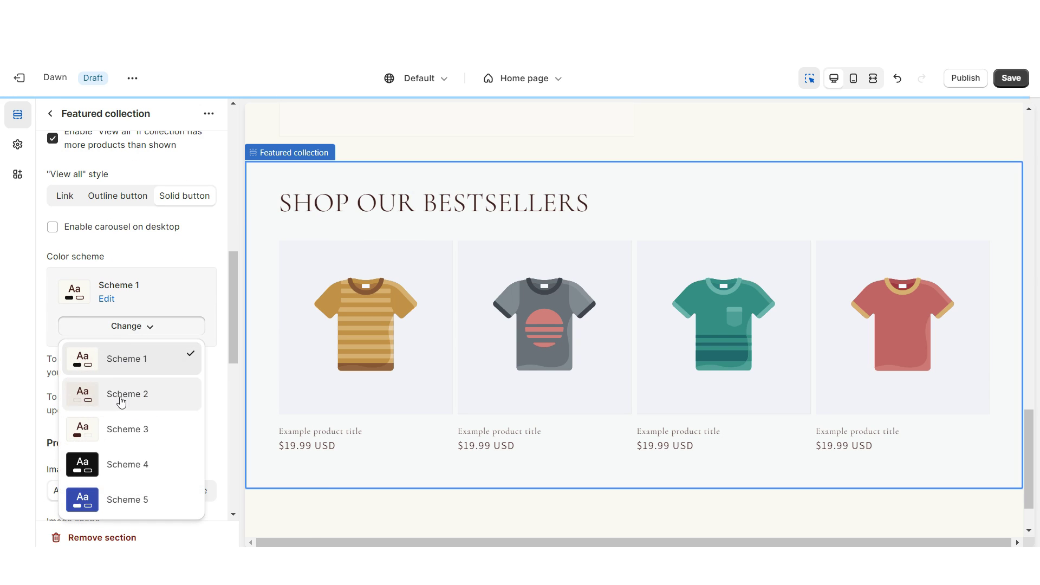
click(121, 400)
scroll(54, 435, down, 8)
click(52, 422)
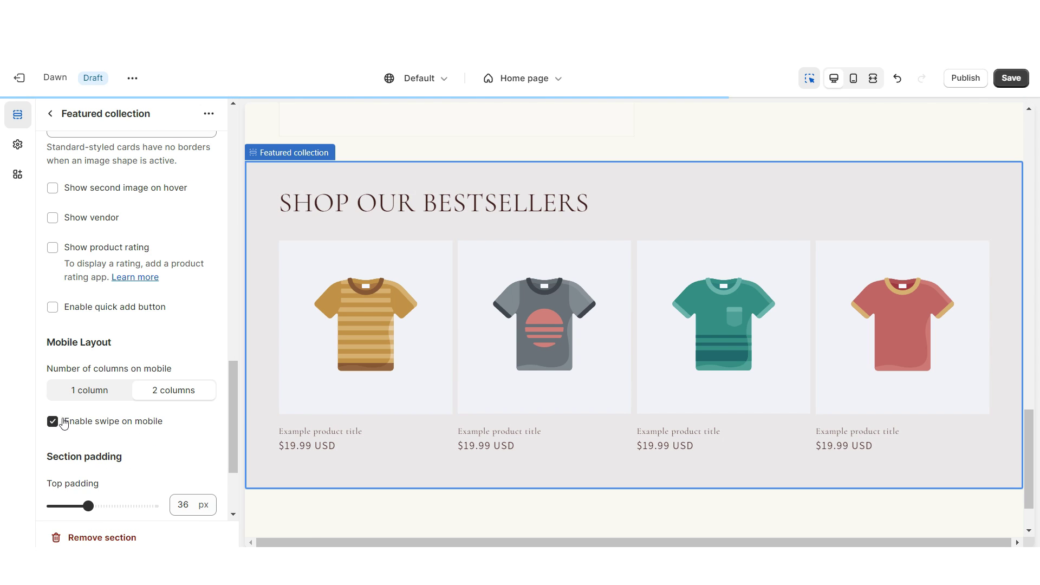
- Preview the bestsellers product carousel, then add a Multicolumn section below it
scroll(159, 293, up, 10)
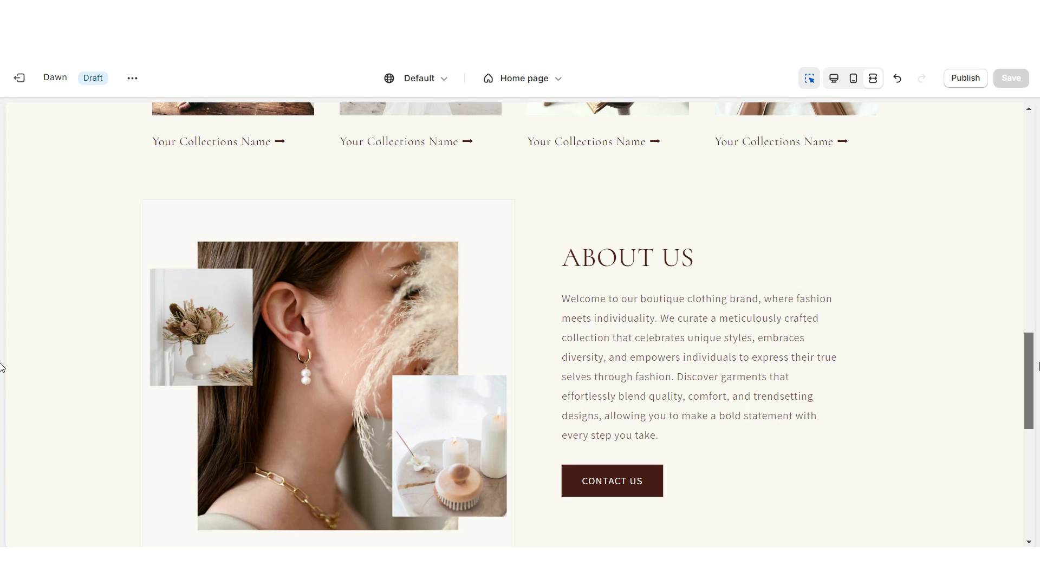
scroll(1, 367, down, 8)
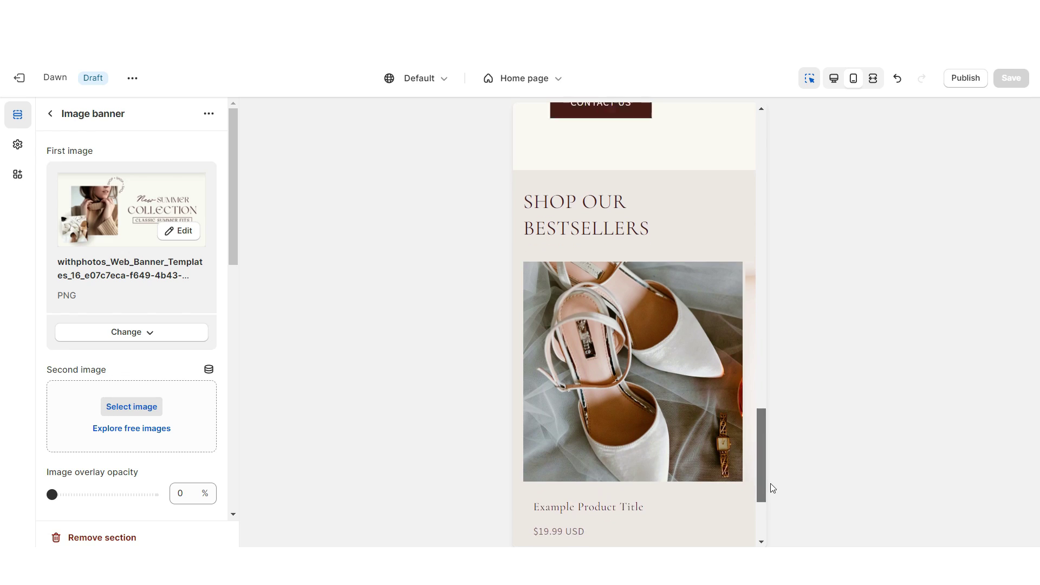
scroll(705, 488, down, 1)
click(666, 509)
click(667, 509)
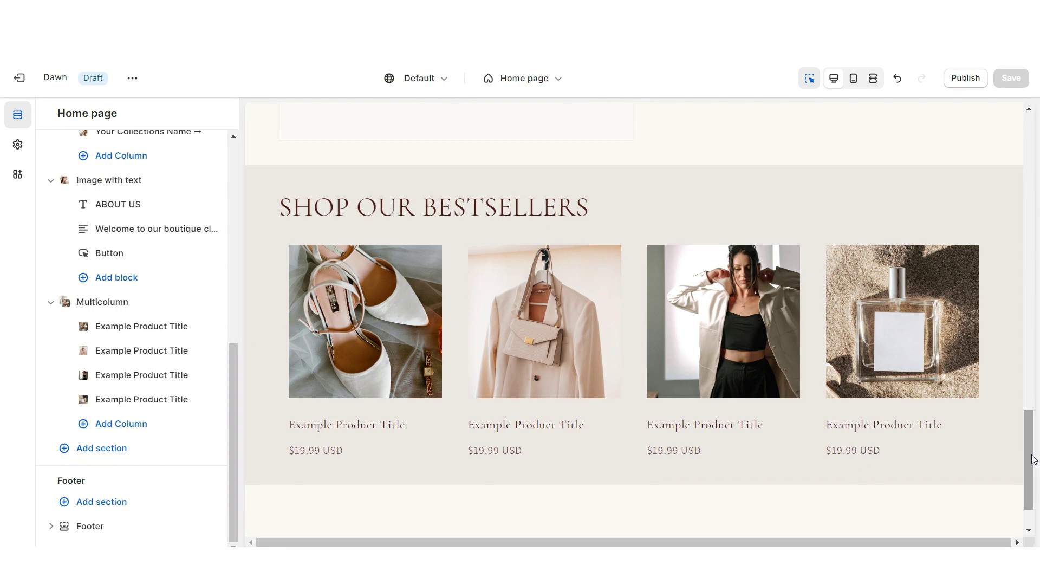
click(638, 464)
click(686, 467)
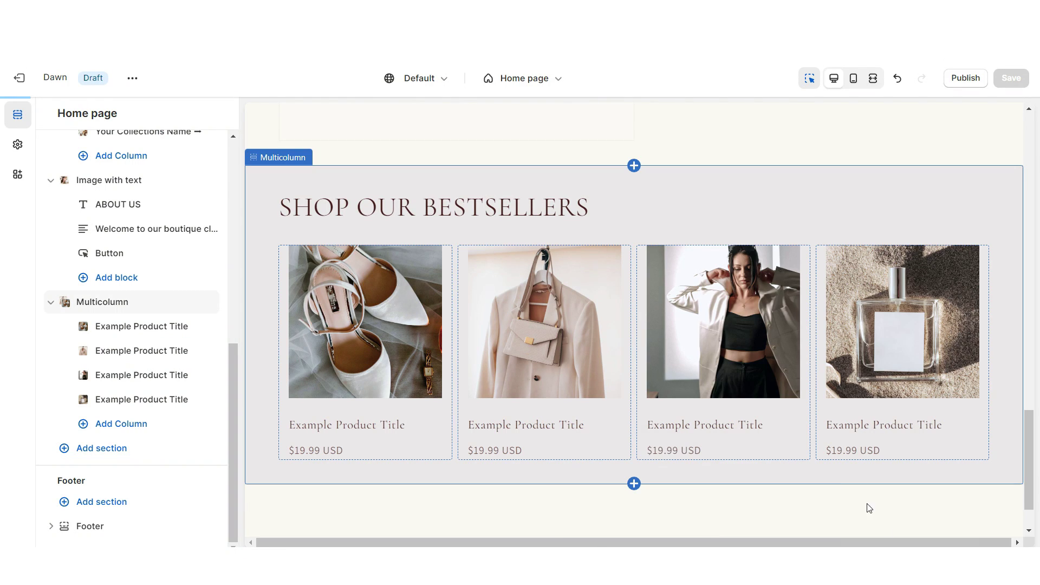
- Head the multicolumn 'CUSTOMER FEEDBACK' with Scheme 2 colours and an empty button label
double_click(73, 207)
right_click(112, 205)
click(151, 281)
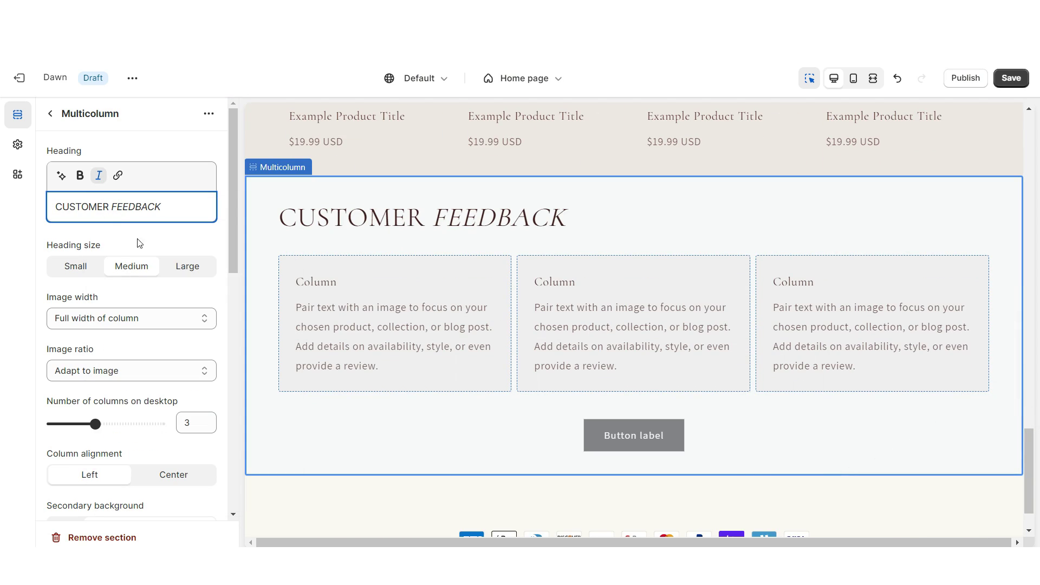
scroll(138, 243, down, 6)
click(128, 395)
click(116, 257)
triple_click(87, 241)
key(BackSpace)
- Centre the columns, set 4 desktop columns and give the columns ★★★★★ review headings
scroll(104, 255, up, 3)
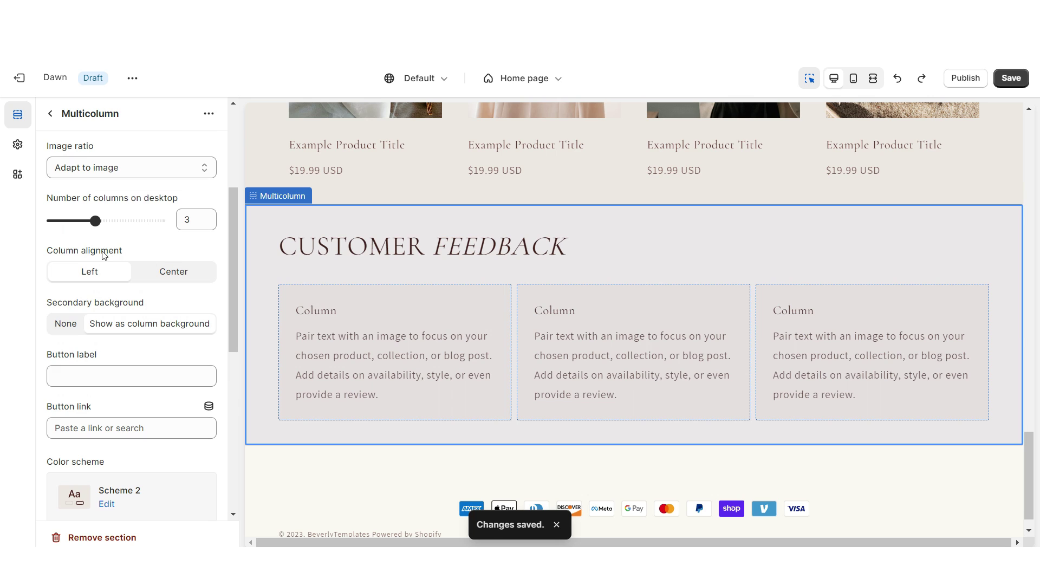
click(148, 278)
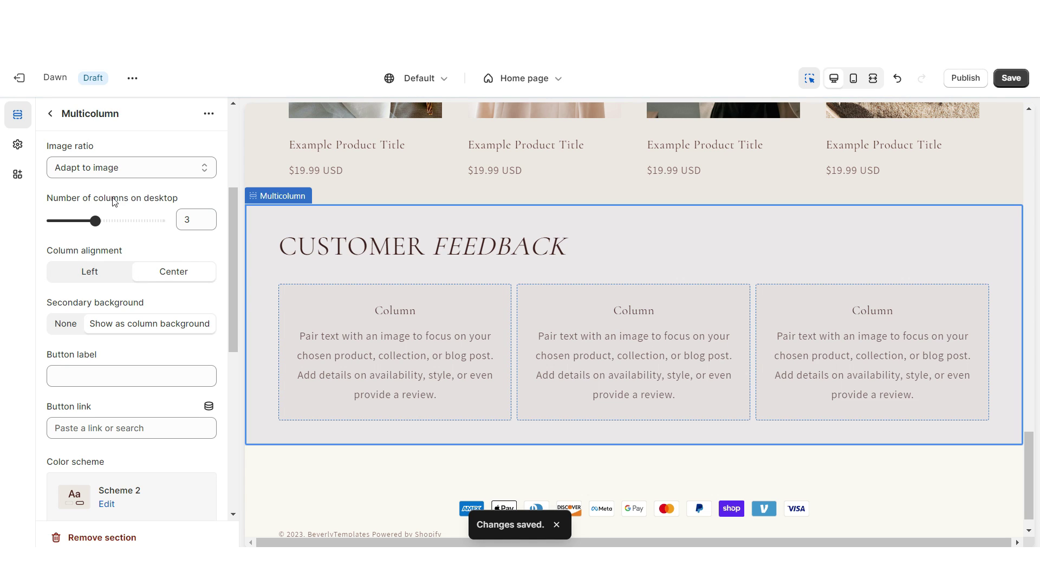
drag(96, 220, 126, 222)
click(395, 367)
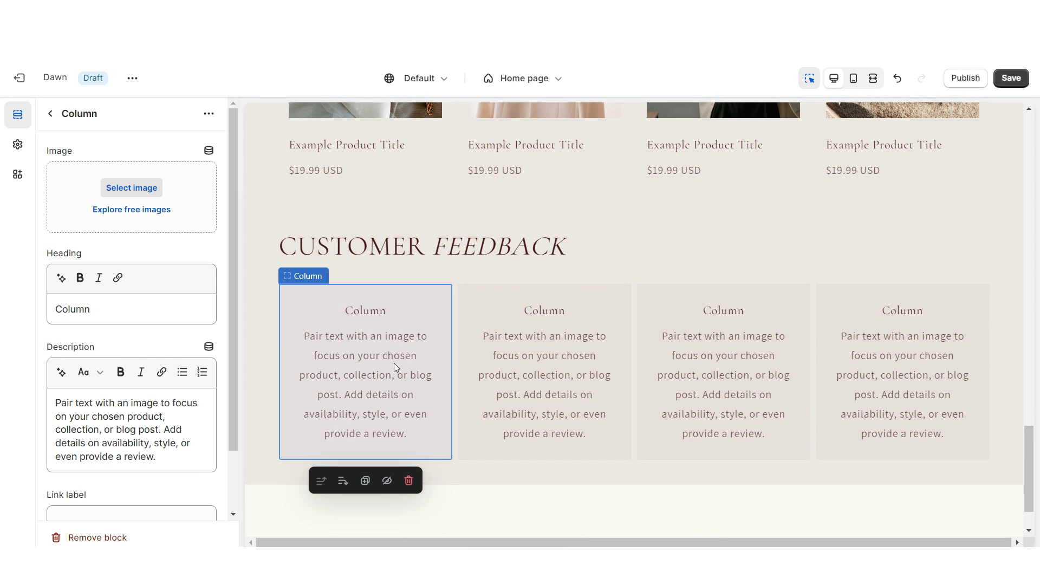
triple_click(152, 309)
text(★★★★★)
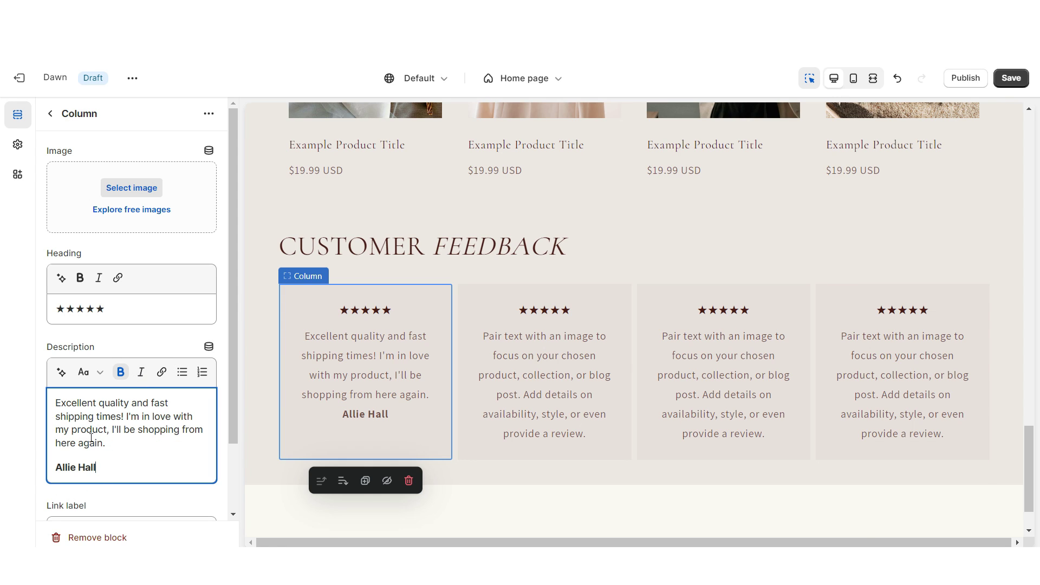
key(ctrl+s)
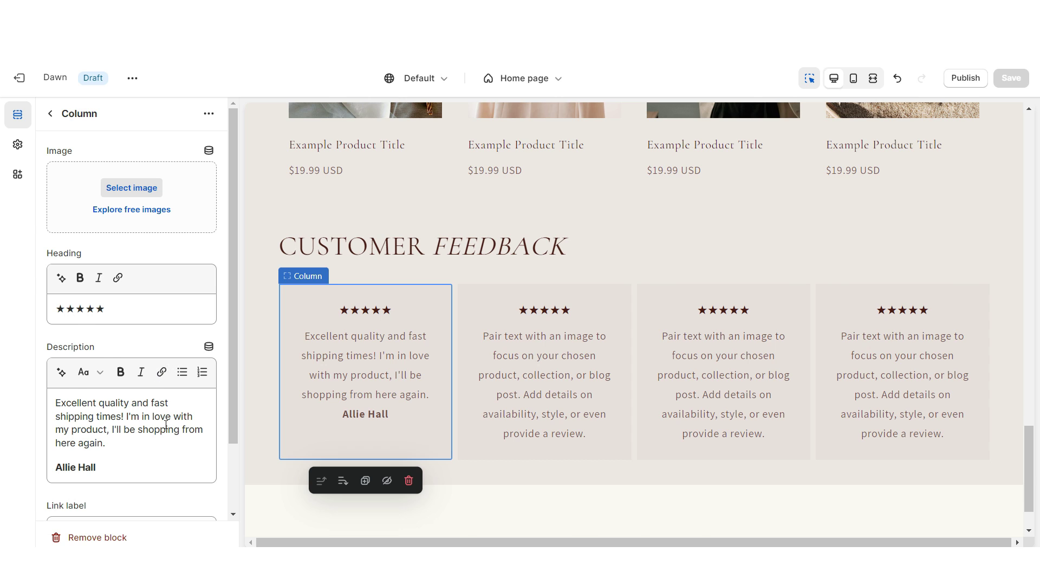
key(ctrl+s)
- Enable swipe on mobile for the reviews, save, and test the mobile review carousel
click(52, 354)
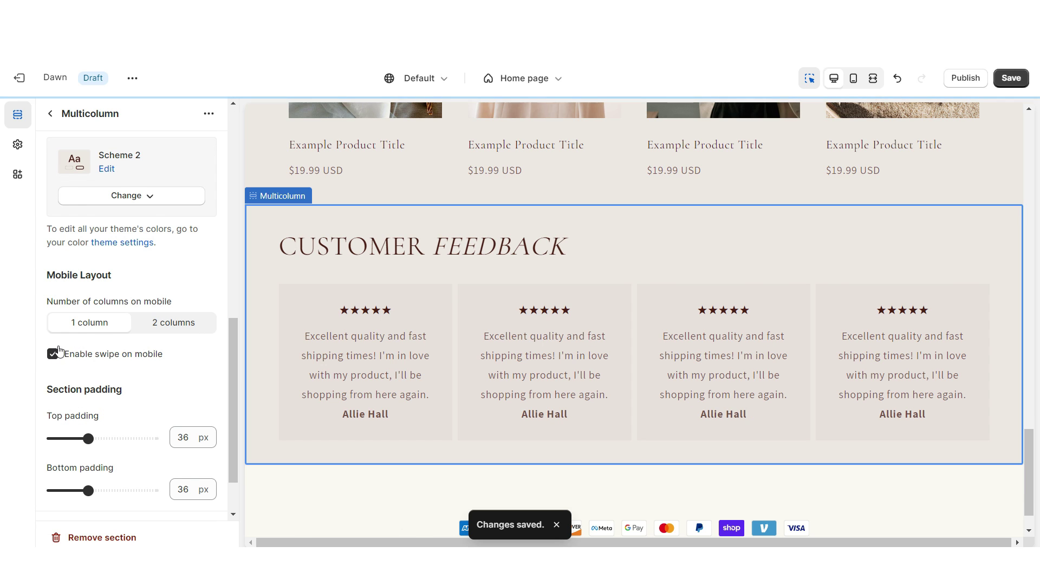
key(ctrl+s)
scroll(757, 453, down, 5)
click(664, 430)
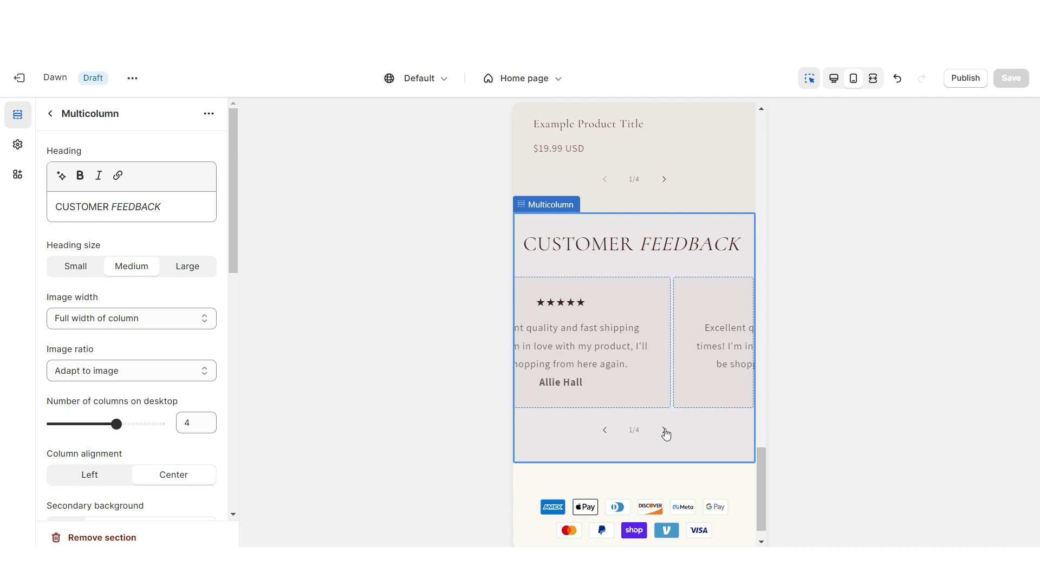
click(666, 431)
click(665, 431)
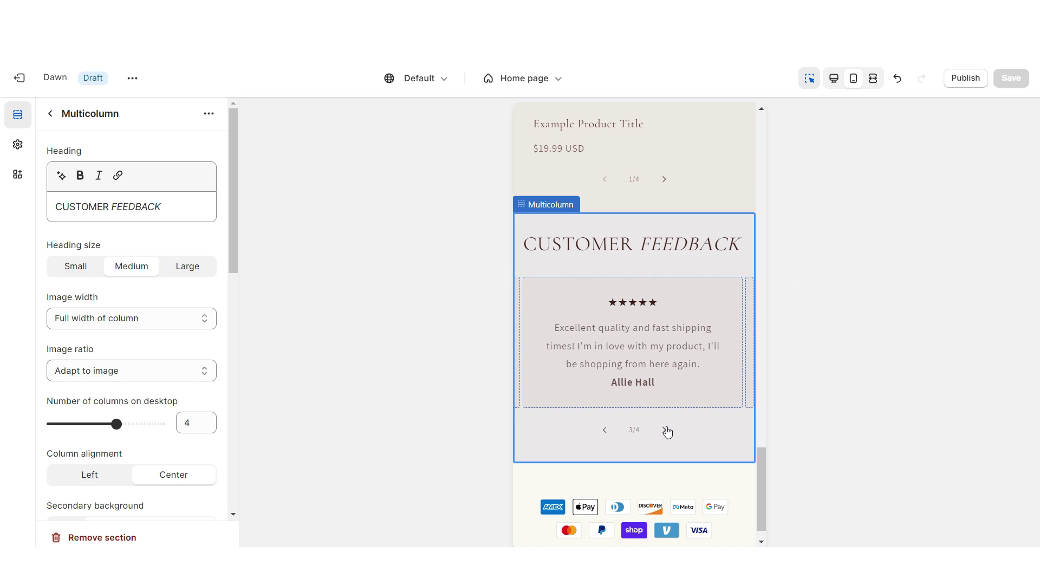
key(ctrl+shift+f)
drag(1036, 437, 1034, 460)
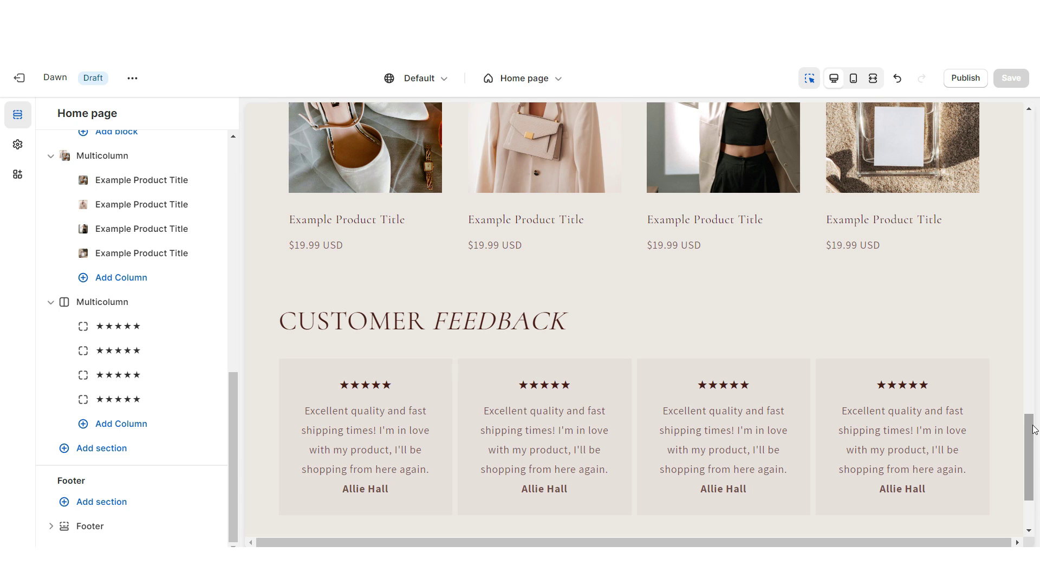
scroll(1034, 429, down, 3)
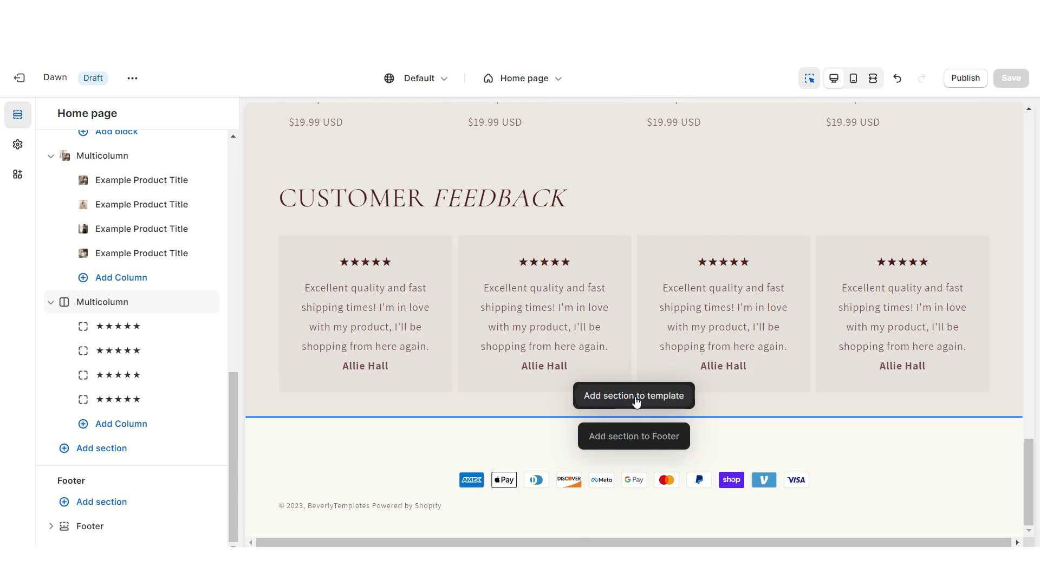
- Give the image banner the Scheme 3 colour scheme
click(634, 395)
key(Escape)
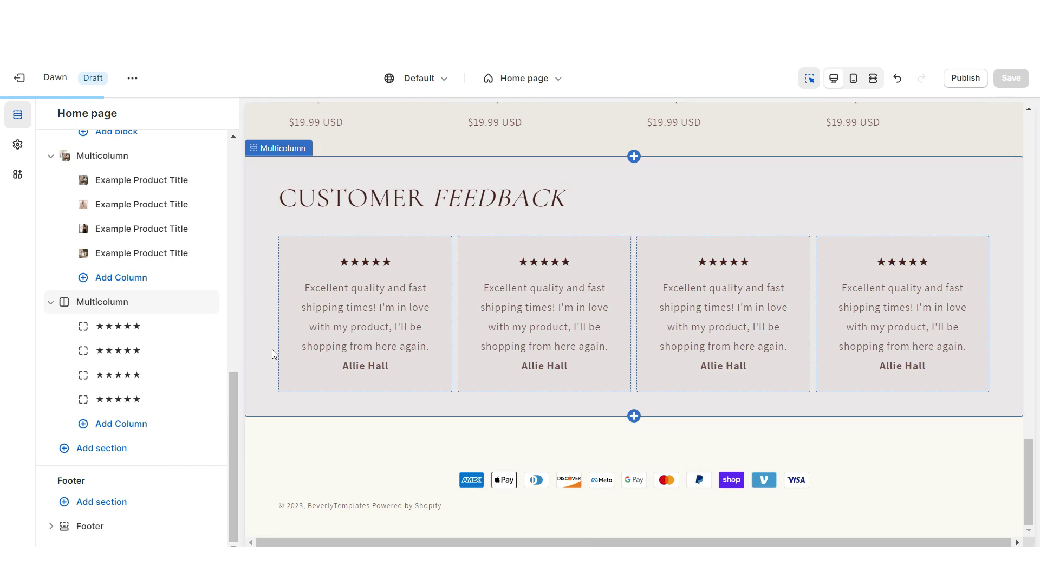
click(104, 360)
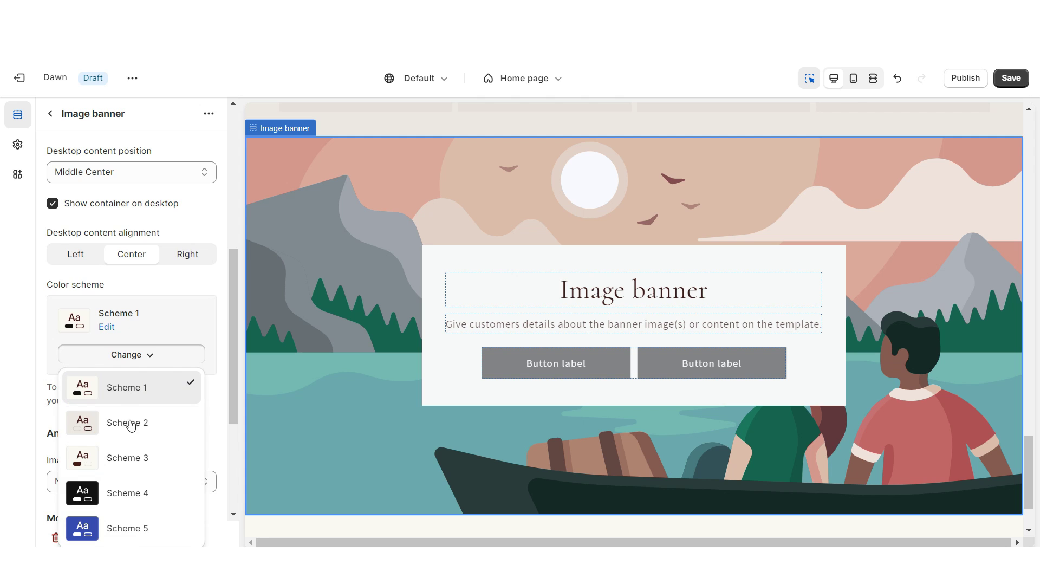
click(129, 454)
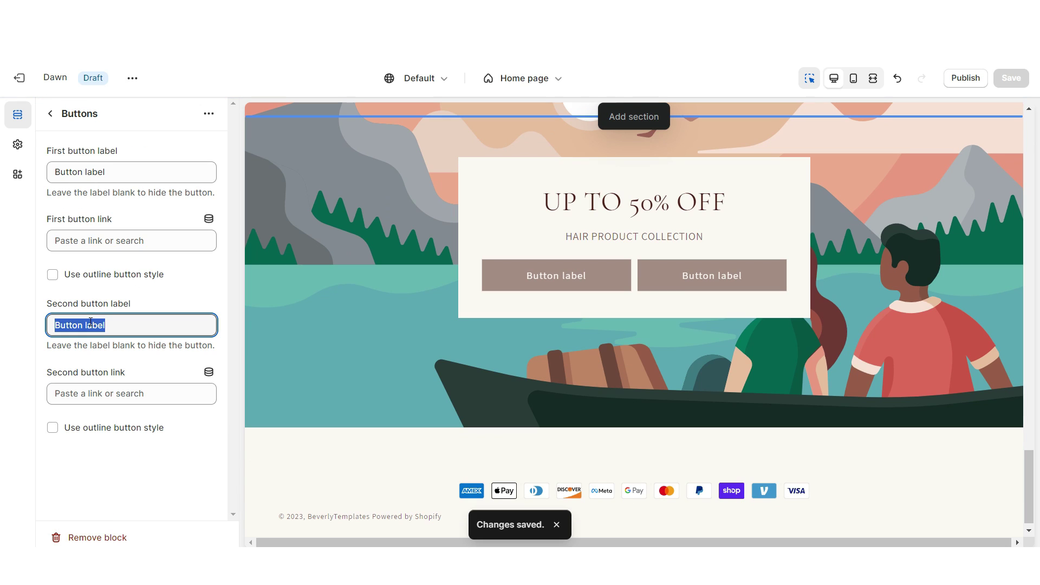
- Clear the second button label and link the first button to All collections
key(BackSpace)
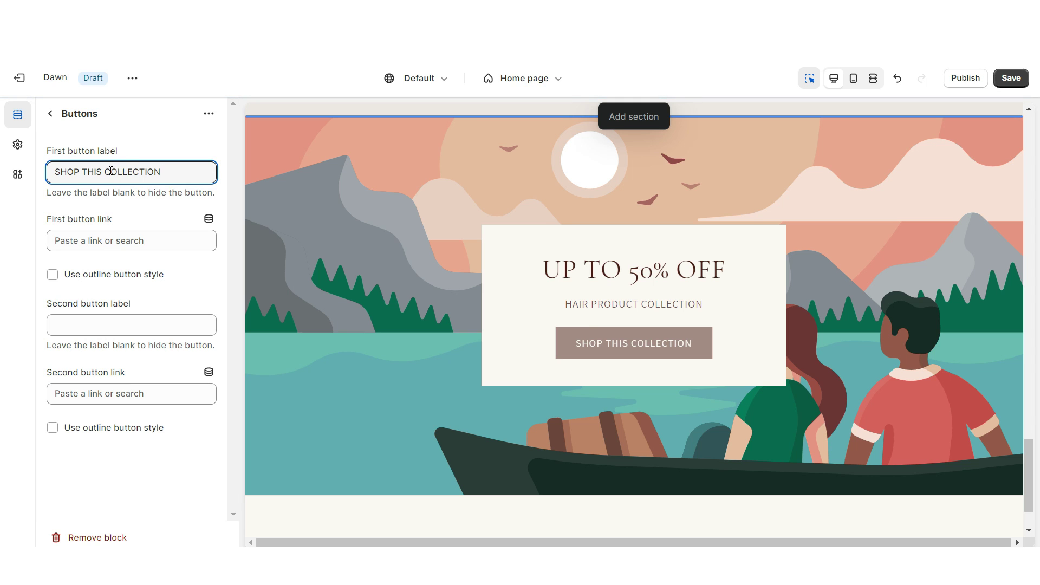
click(127, 242)
click(133, 269)
click(125, 266)
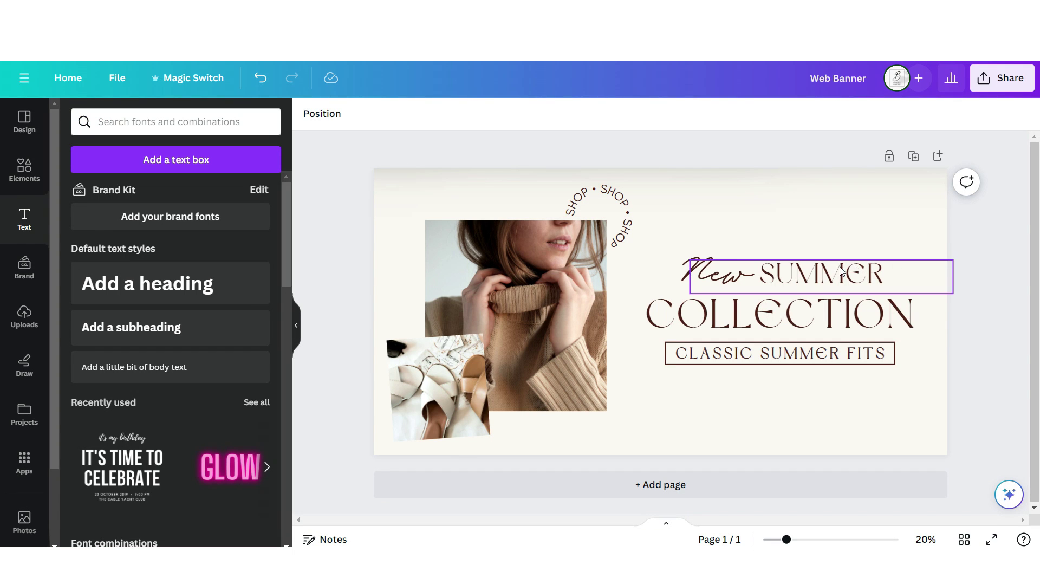
- Add page 2 with a two-frame photo grid and place the pampas photo left
click(937, 156)
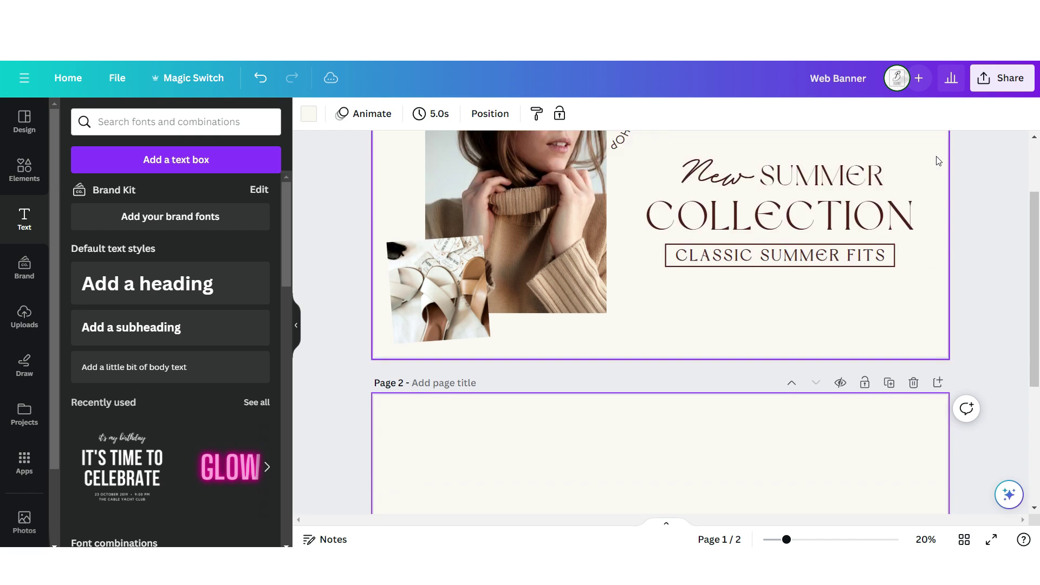
click(24, 169)
click(110, 403)
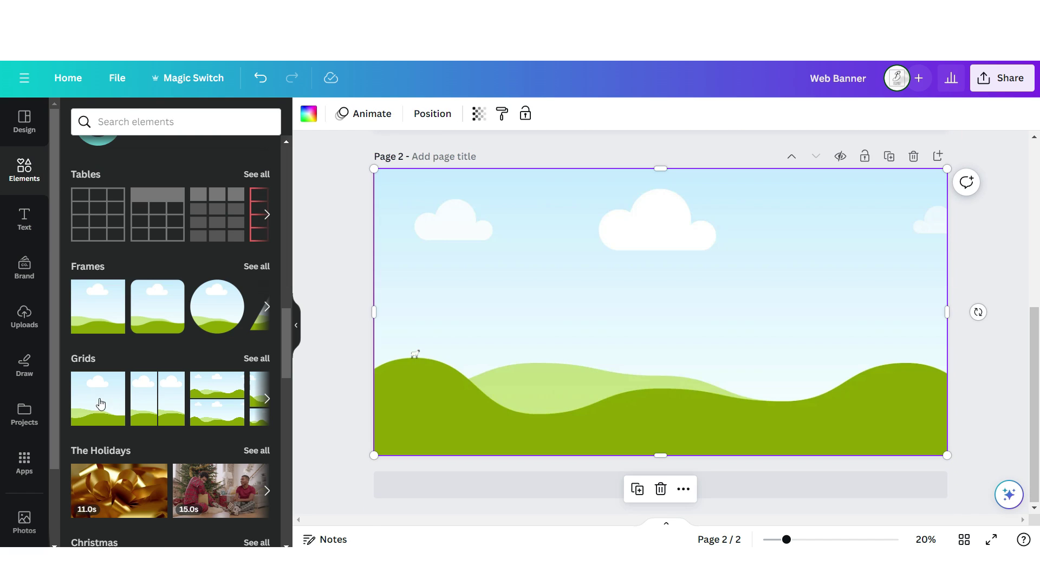
click(25, 316)
drag(143, 276, 431, 255)
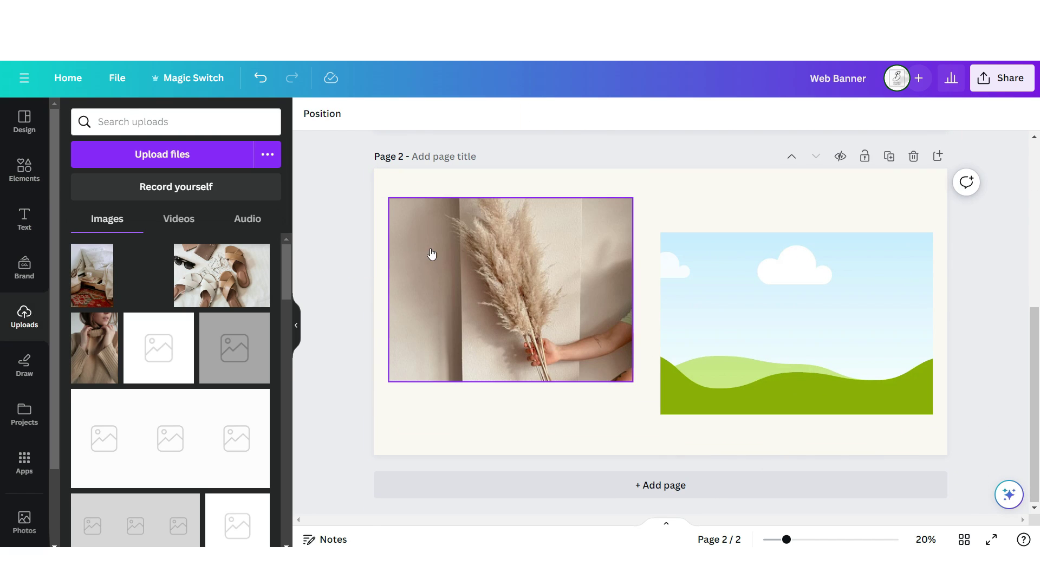
- Add a brown, bold Beautifully Delicious 'Shop The Sale!' caption and copy it bottom-left
click(24, 219)
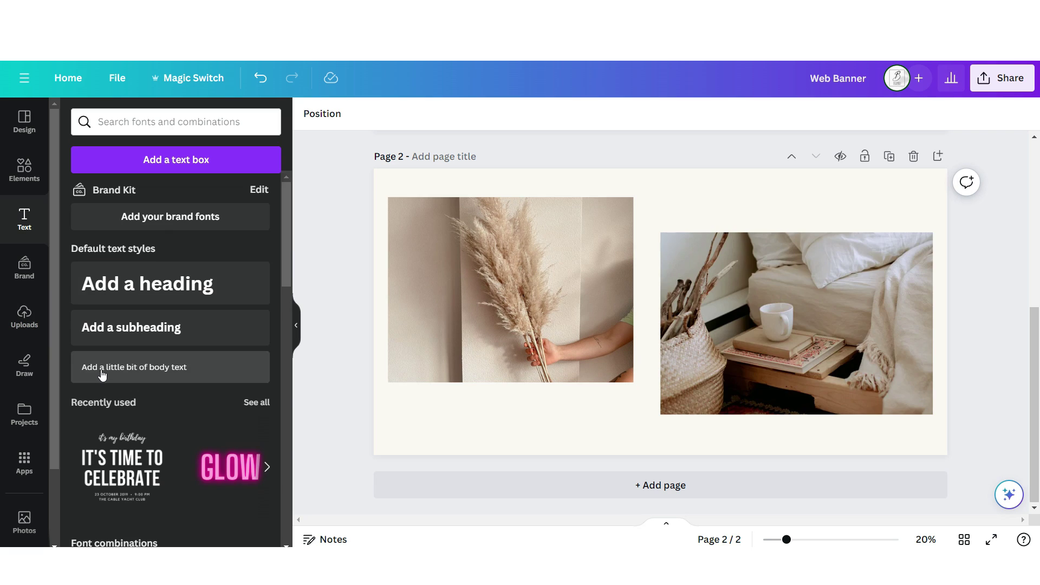
click(110, 369)
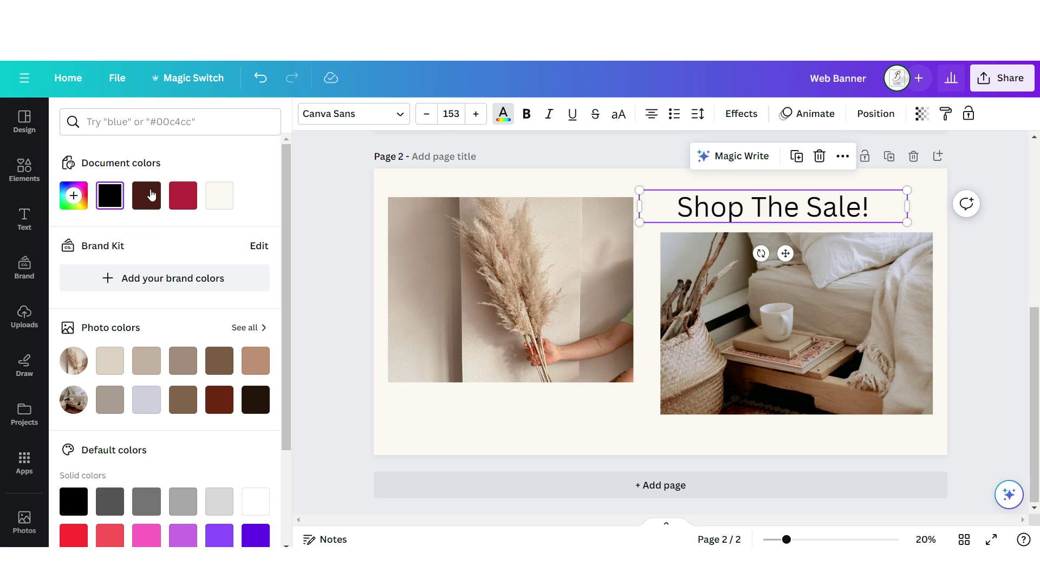
click(146, 196)
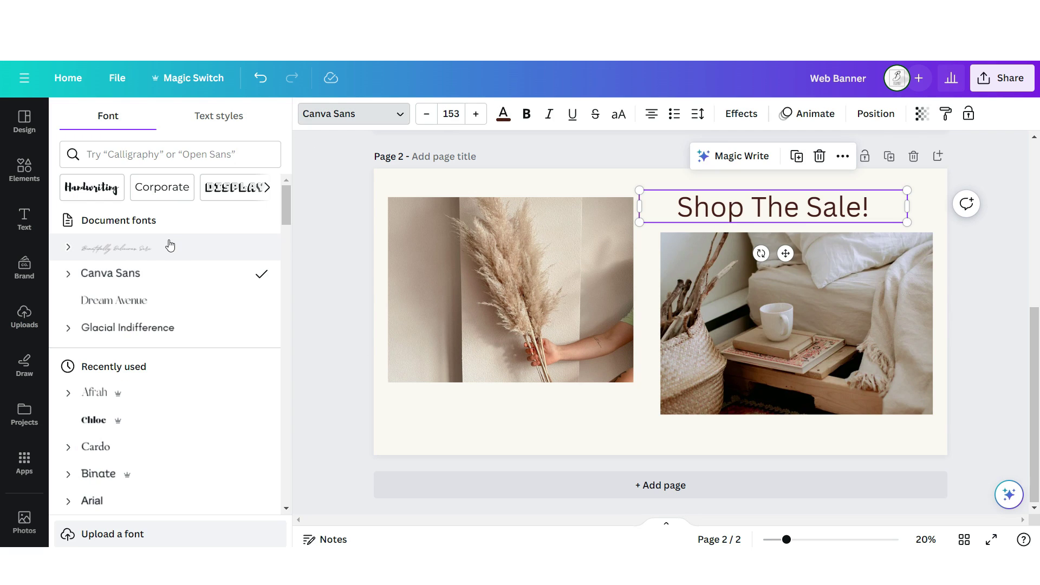
click(168, 249)
click(525, 115)
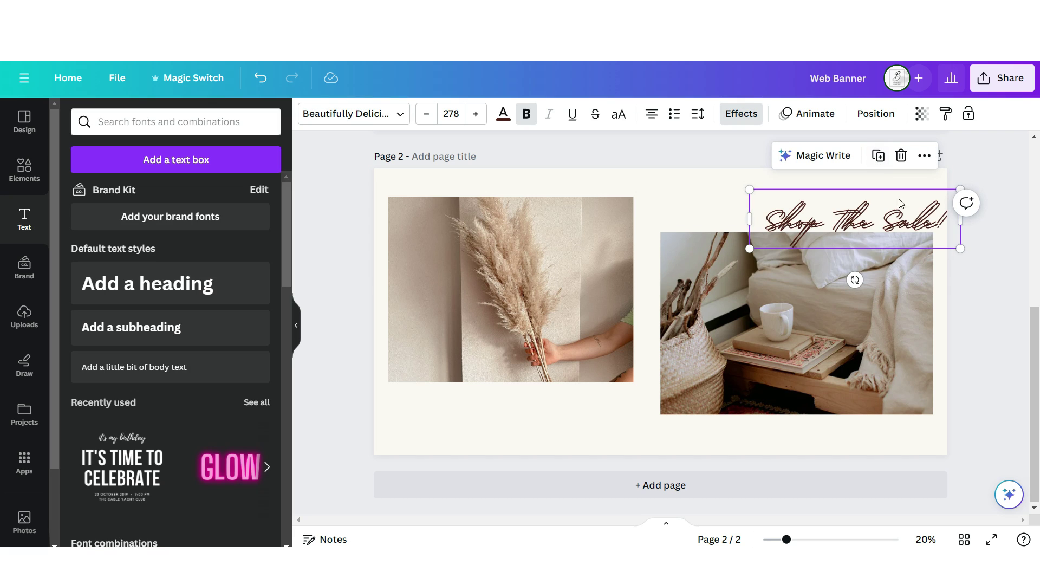
drag(902, 224, 512, 398)
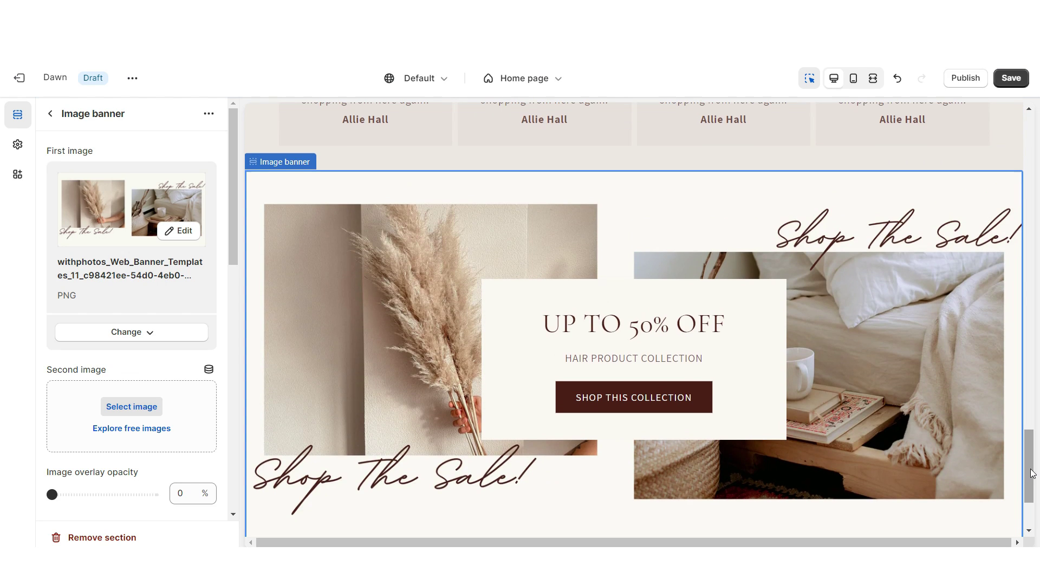
- Set the image banner's height to 'Adapt to first image'
scroll(130, 325, down, 4)
click(92, 342)
click(96, 358)
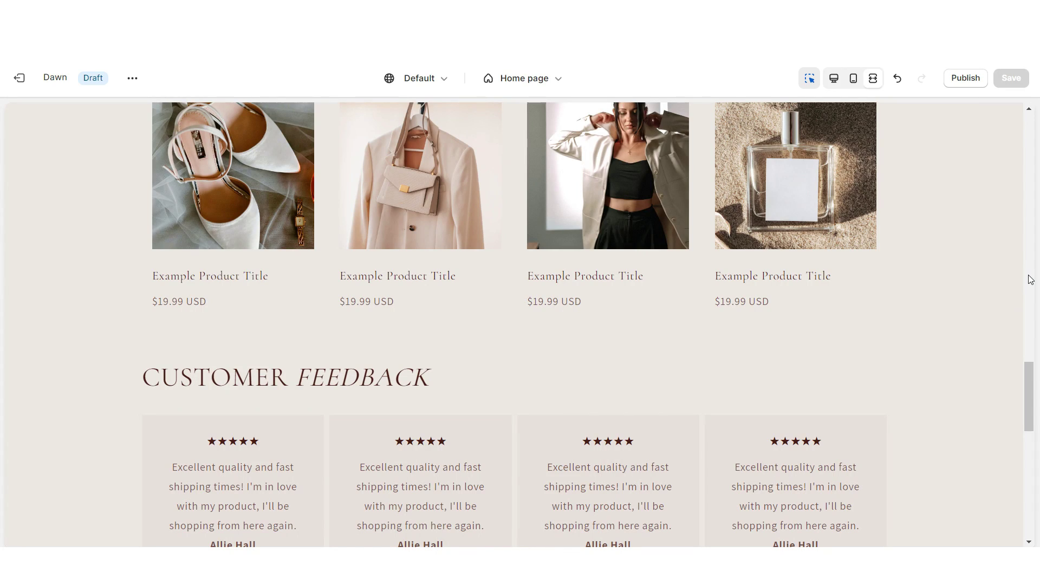
scroll(1031, 280, down, 10)
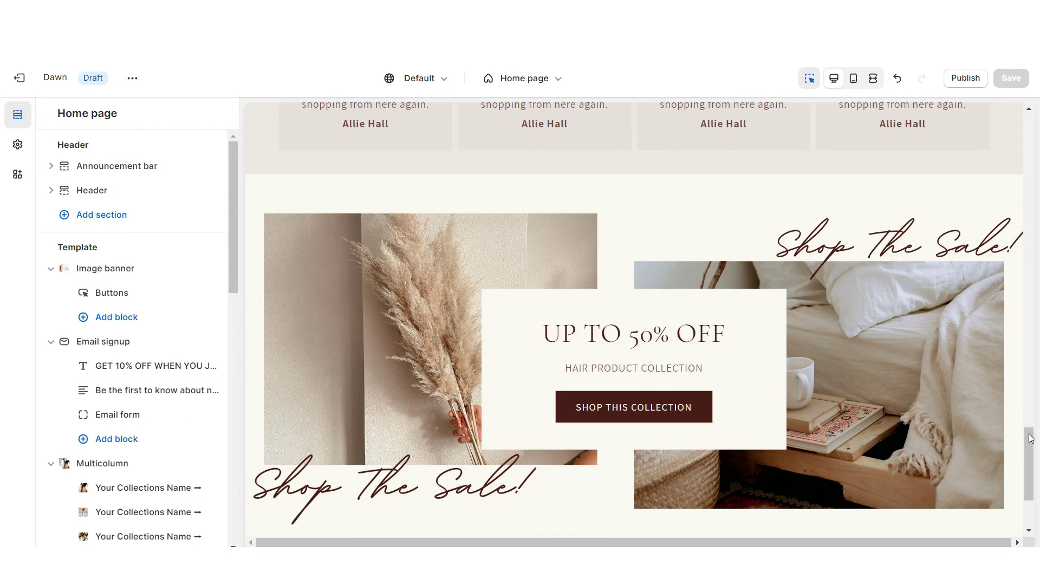
scroll(1031, 439, down, 1)
click(627, 477)
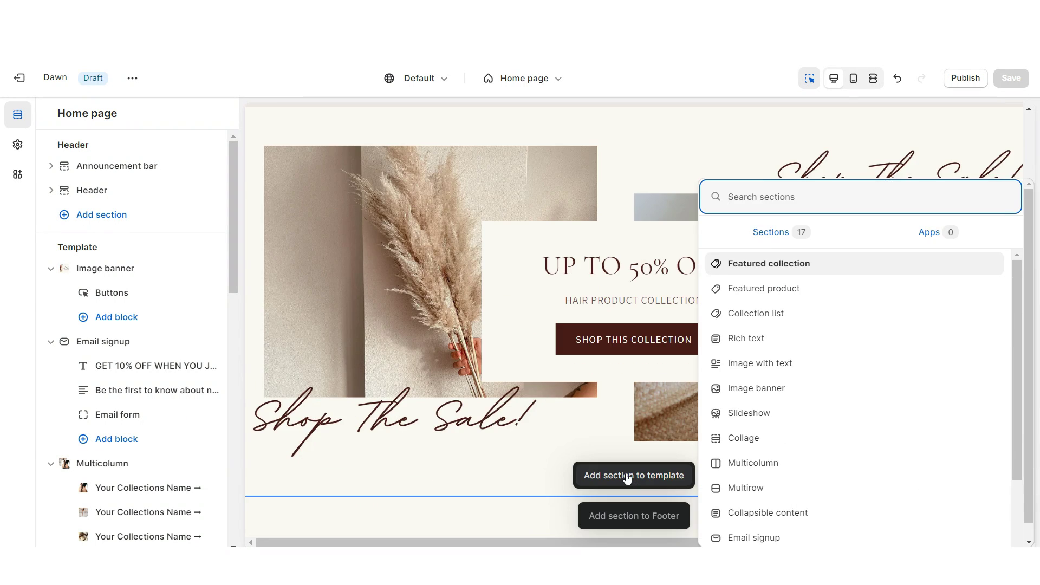
- Add a Multirow section, delete one row and set Container colour scheme to Scheme 2
click(780, 486)
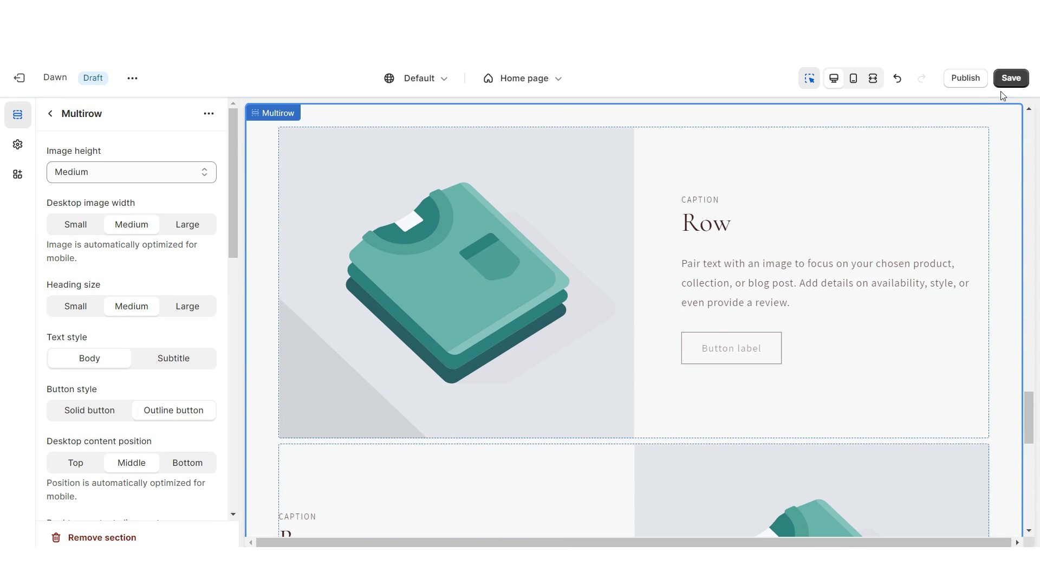
click(484, 320)
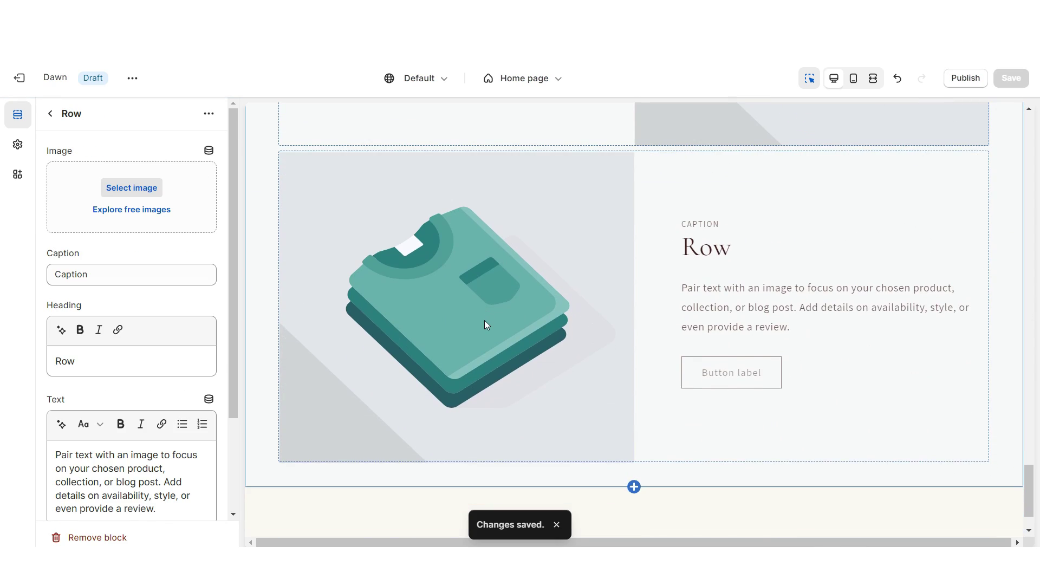
click(98, 537)
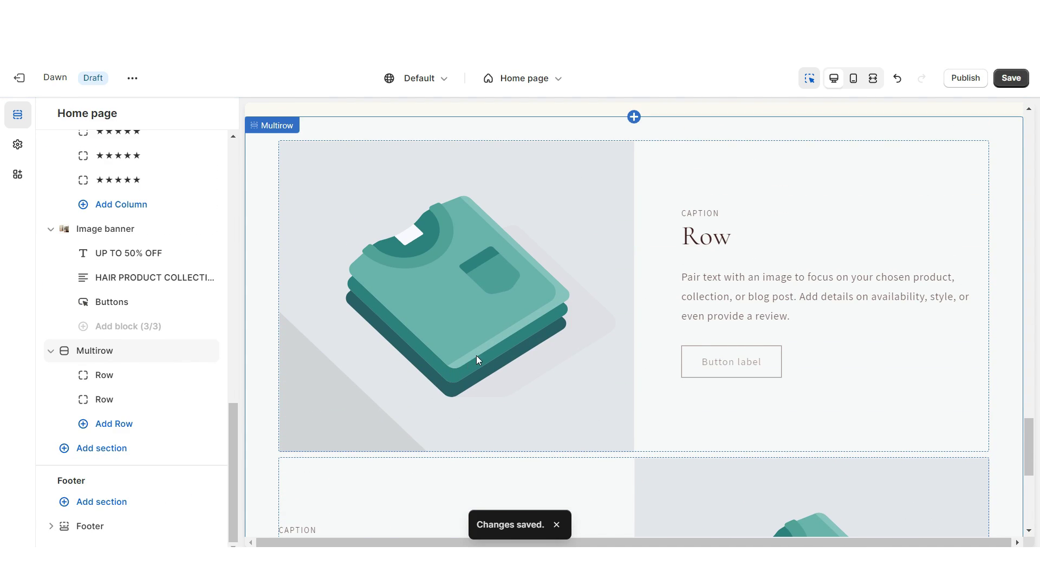
click(476, 360)
click(92, 397)
click(104, 264)
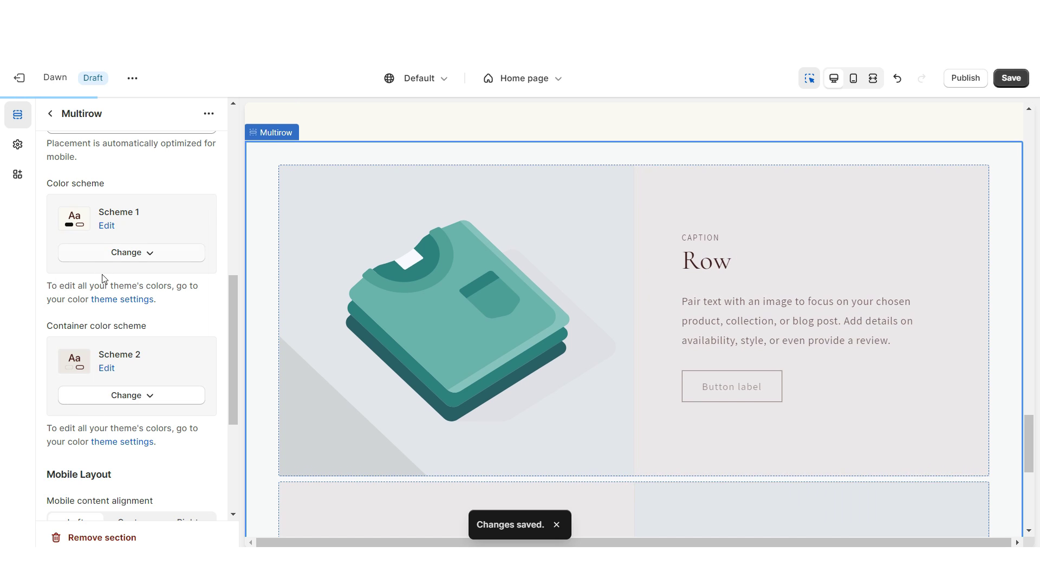
- Set the row heading to 'BLOG POST ✦' and review the blog rows
click(987, 406)
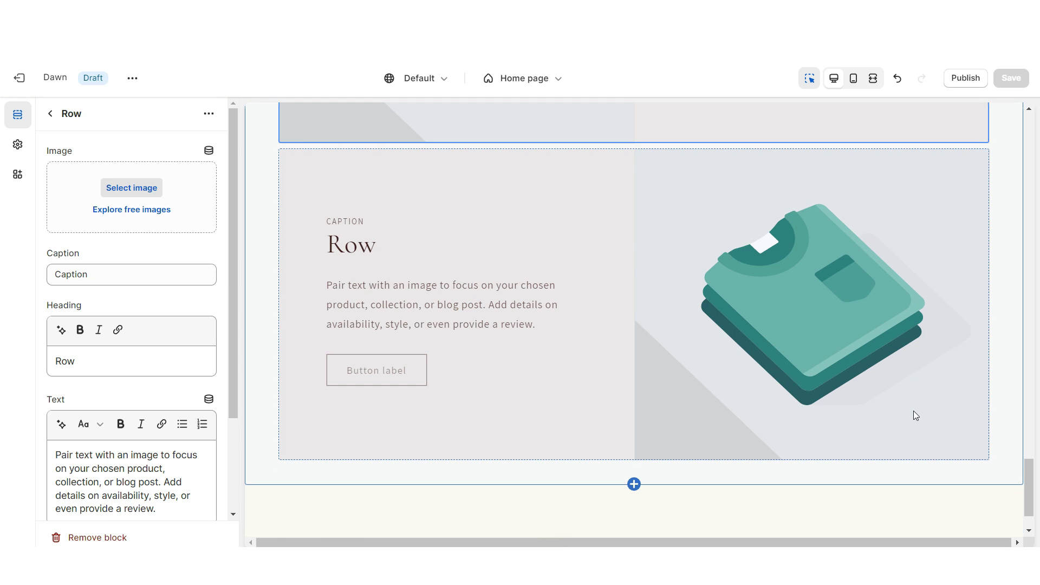
scroll(914, 416, up, 5)
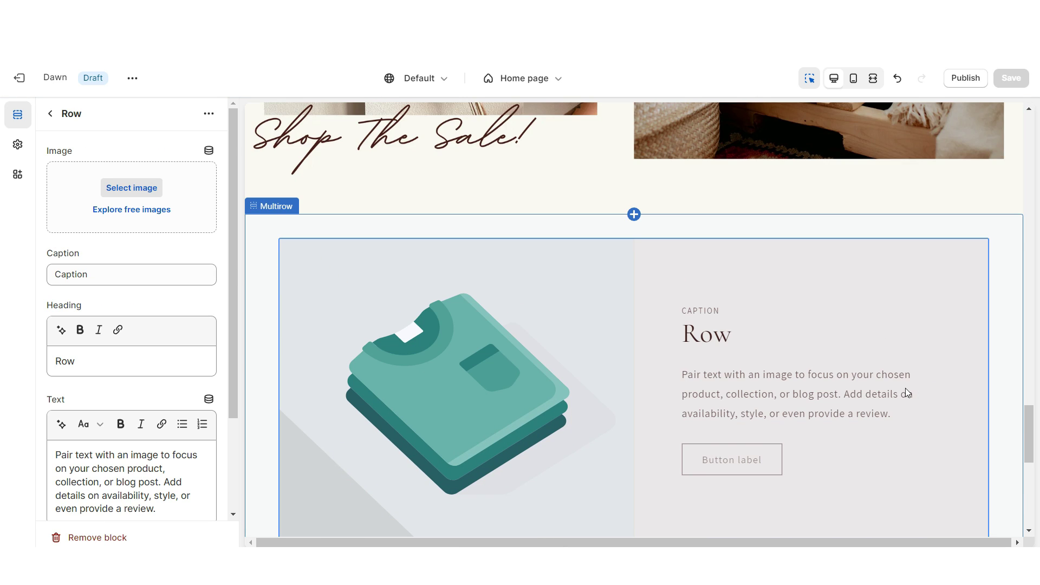
scroll(894, 373, down, 4)
scroll(862, 390, up, 3)
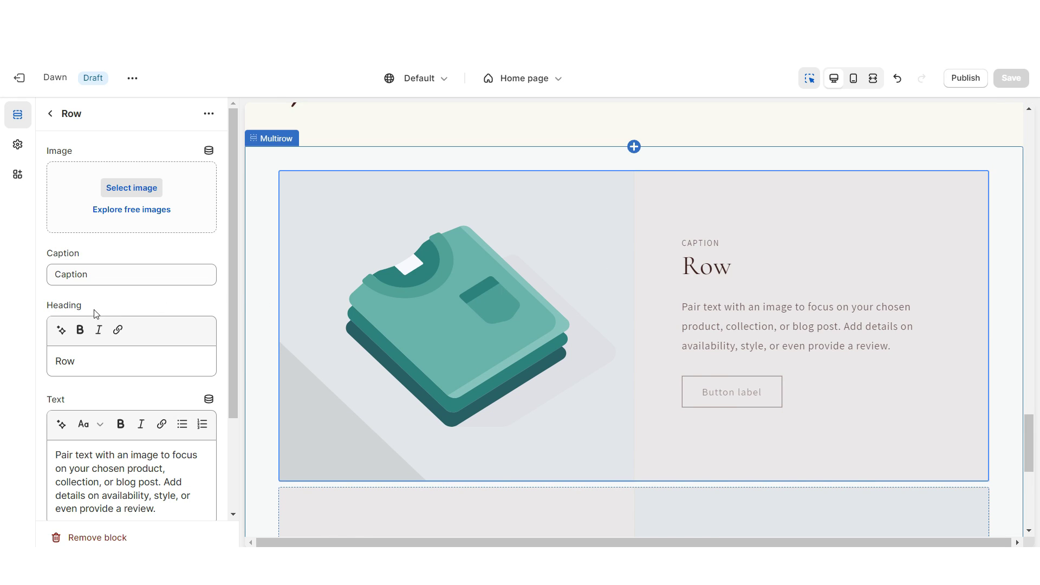
triple_click(81, 361)
text(BLOG POST ✦)
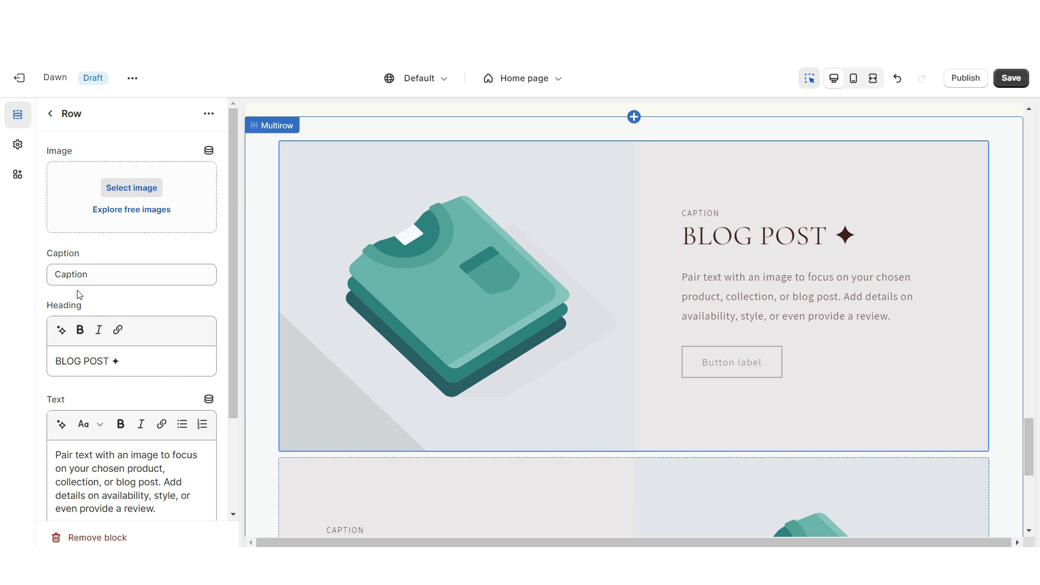
scroll(76, 446, down, 3)
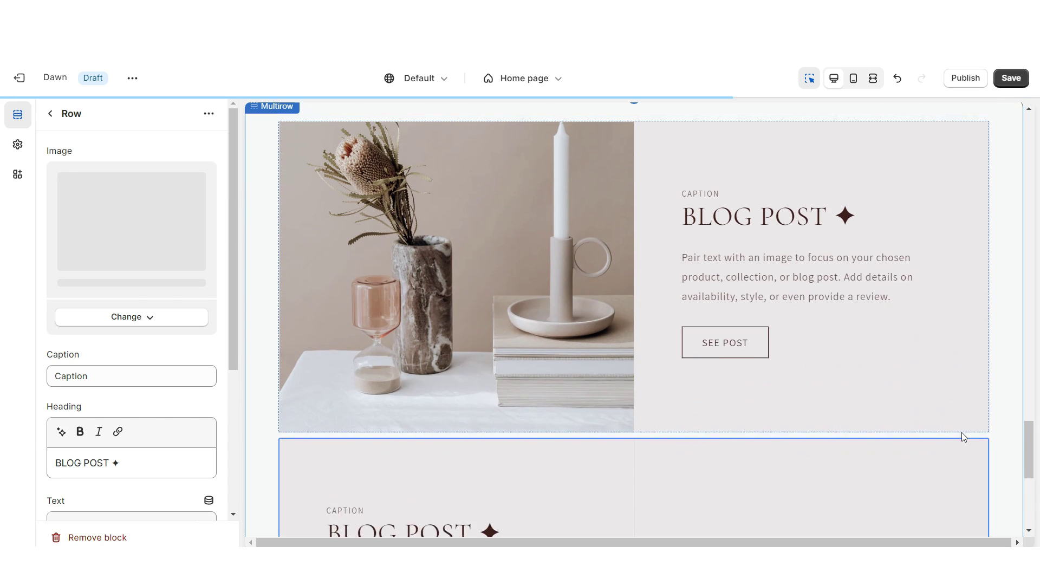
scroll(977, 424, down, 3)
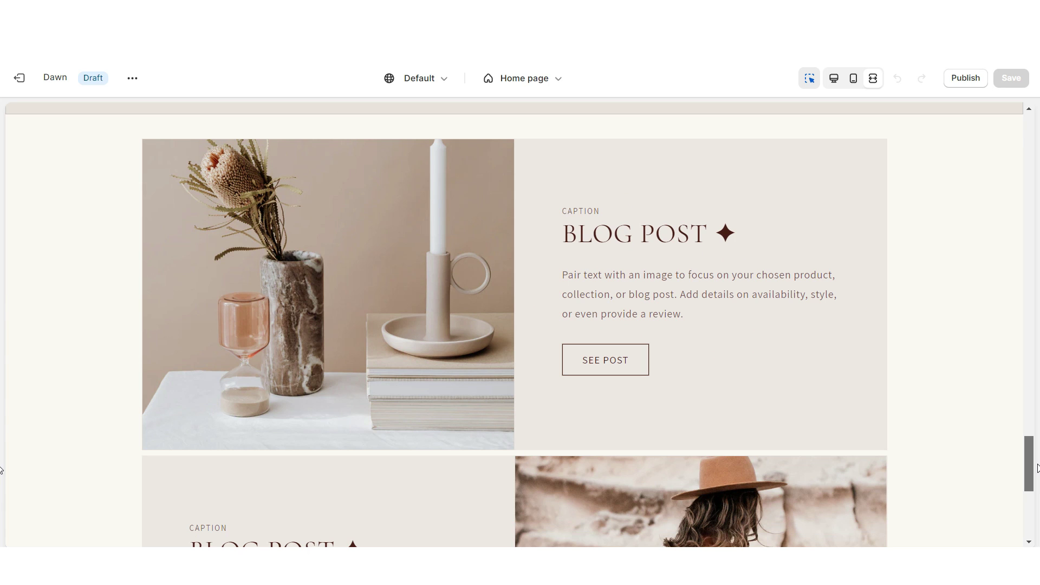
drag(1037, 469, 1038, 501)
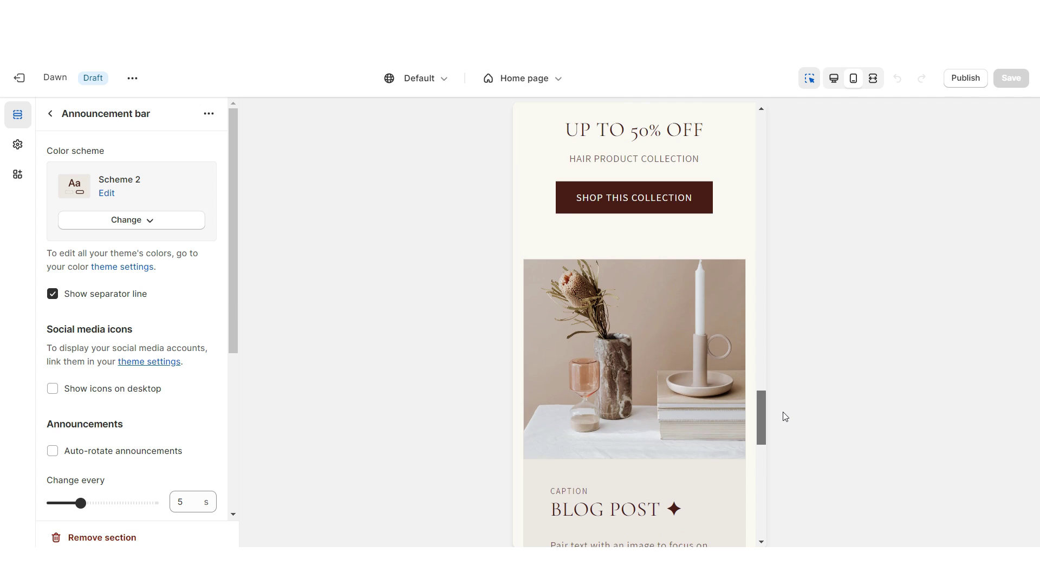
drag(782, 412, 794, 495)
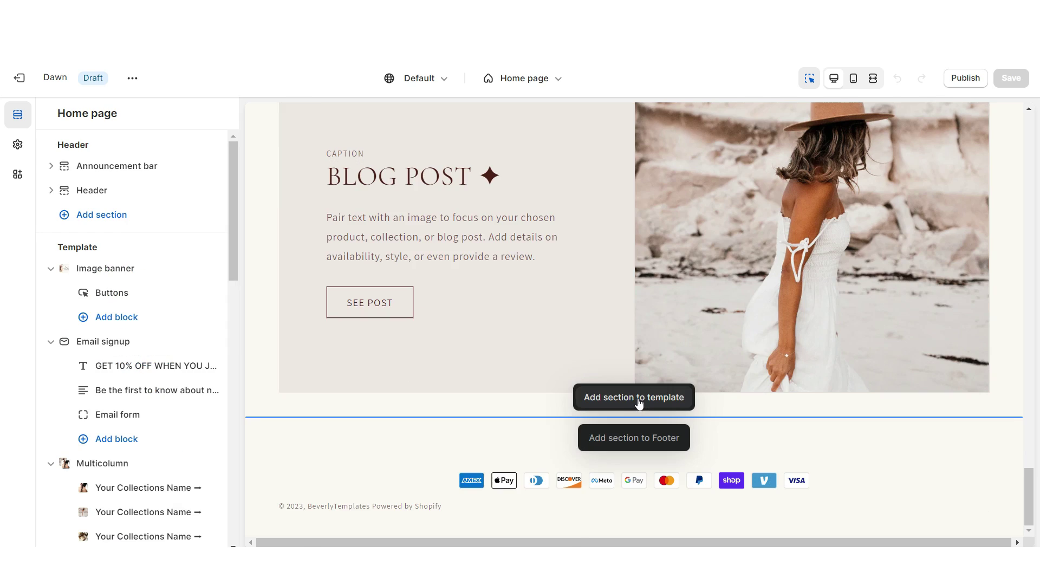
- Add a Multicolumn section below the blog rows, recolour it and set heading size Small
click(636, 397)
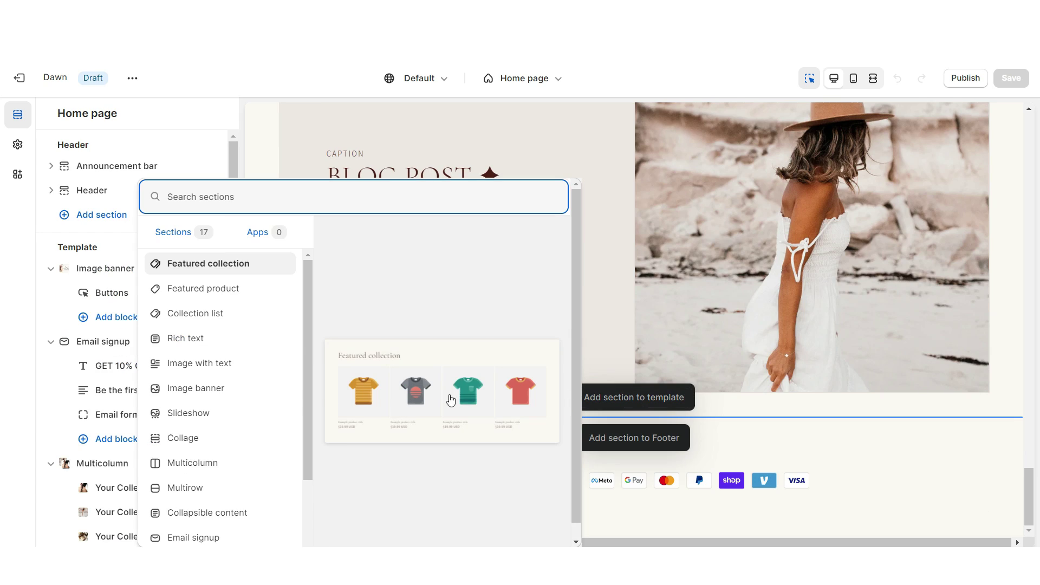
click(249, 458)
scroll(130, 325, down, 6)
click(84, 395)
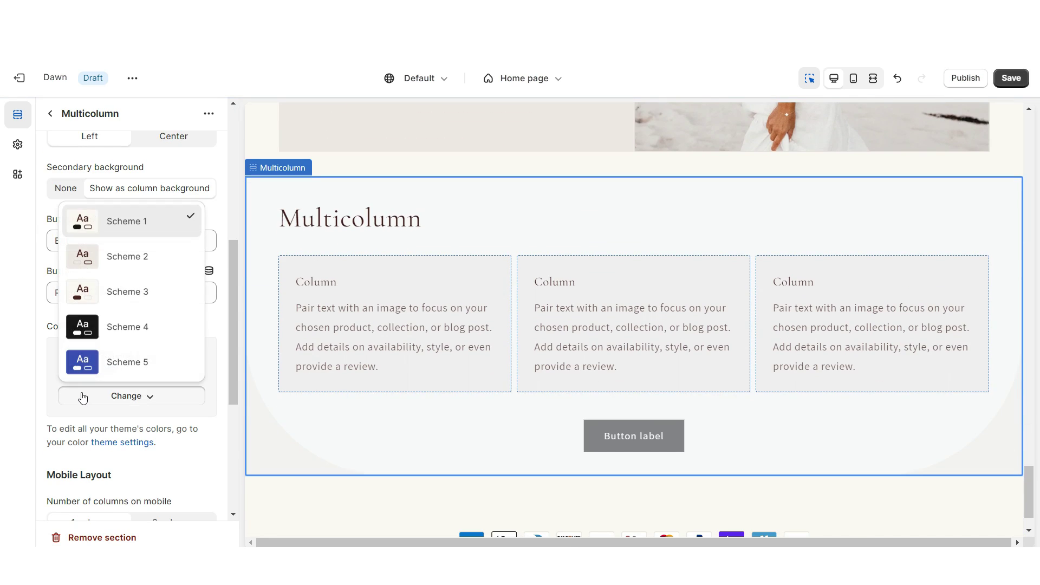
click(91, 281)
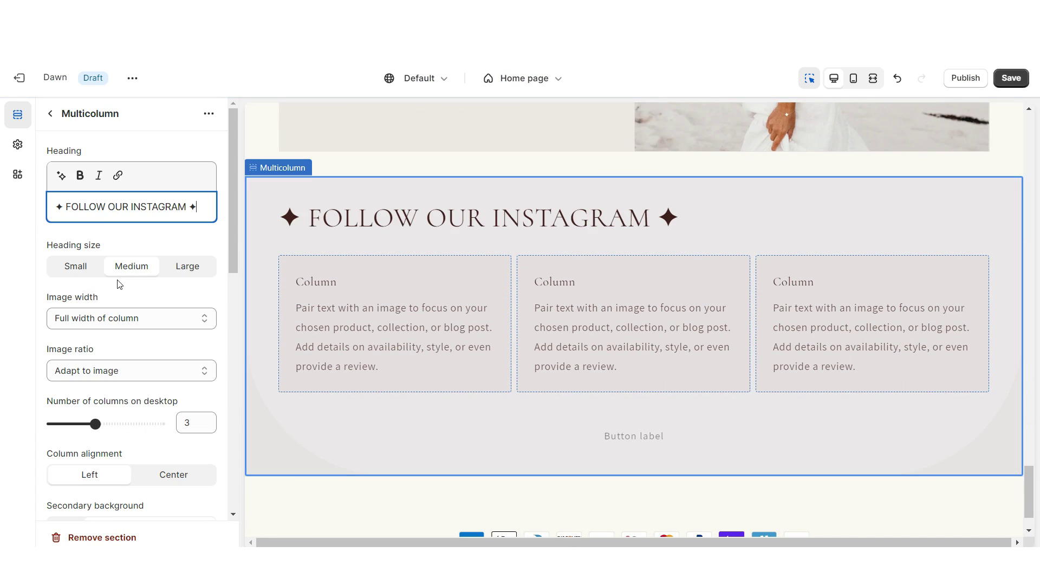
click(75, 266)
- Remove the Instagram section's button, give the first column a photo, and save
scroll(97, 376, down, 4)
triple_click(97, 376)
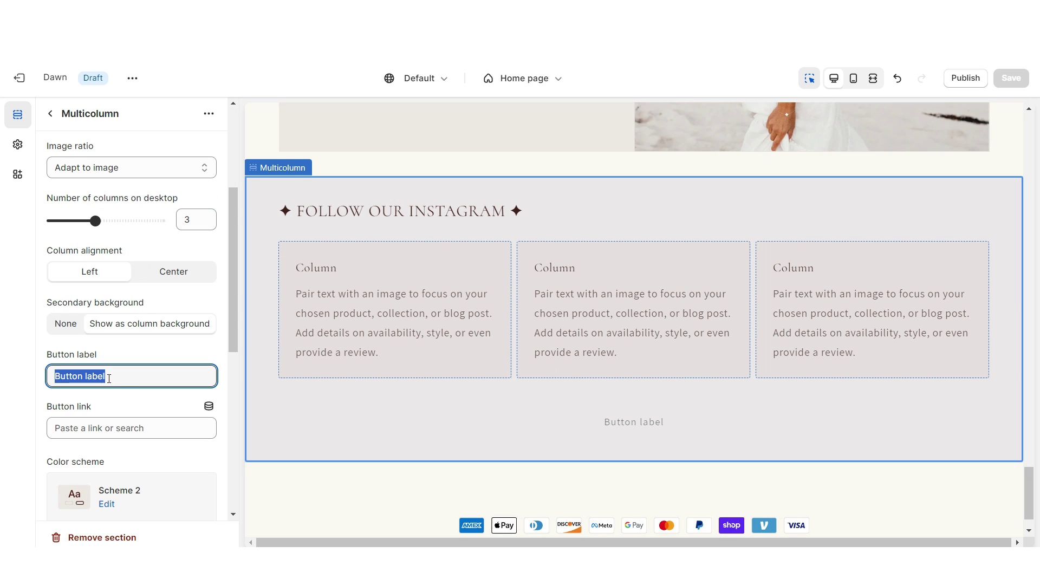
key(BackSpace)
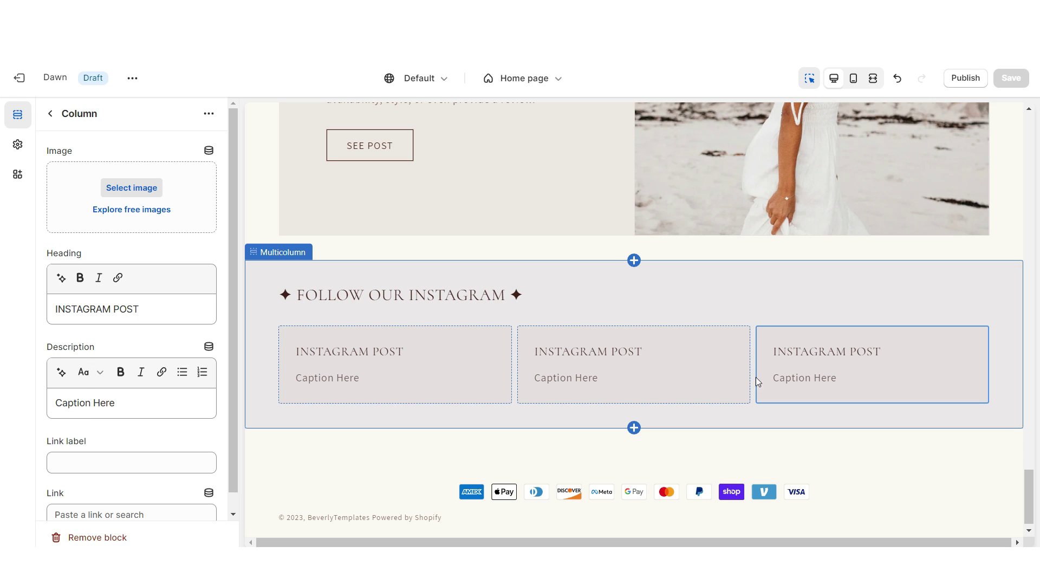
click(132, 187)
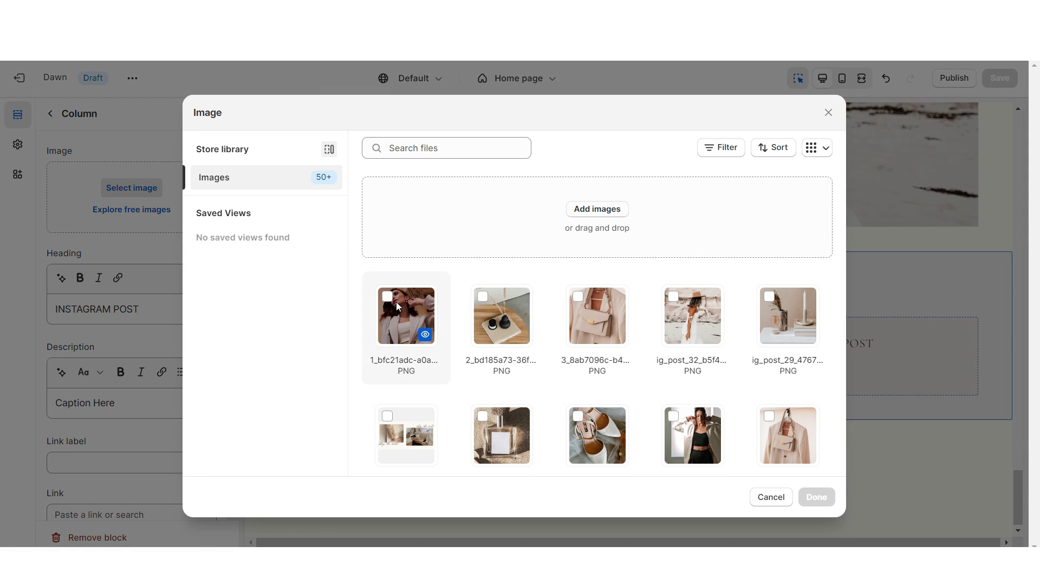
double_click(395, 301)
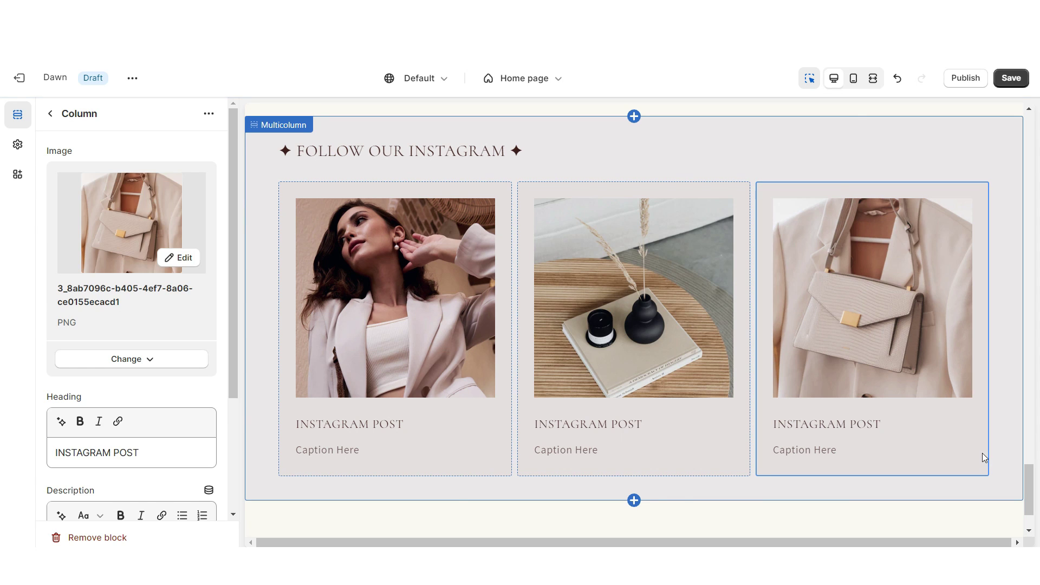
key(ctrl+s)
scroll(631, 379, down, 3)
click(627, 415)
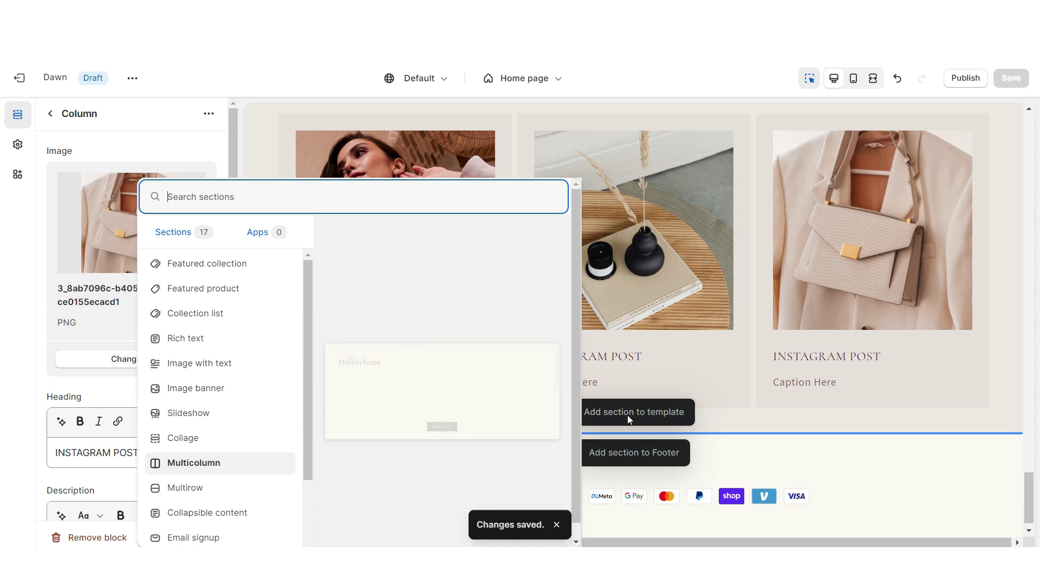
- Add a Scheme 2 Rich text section with a button and enable Instagram swipe on mobile
click(234, 340)
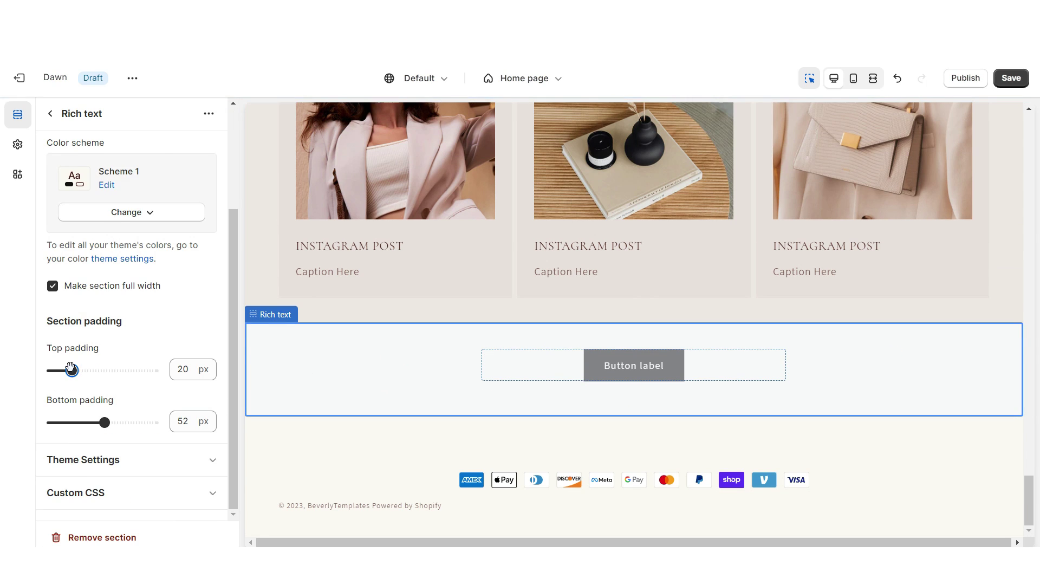
scroll(130, 326, up, 3)
click(109, 349)
click(117, 418)
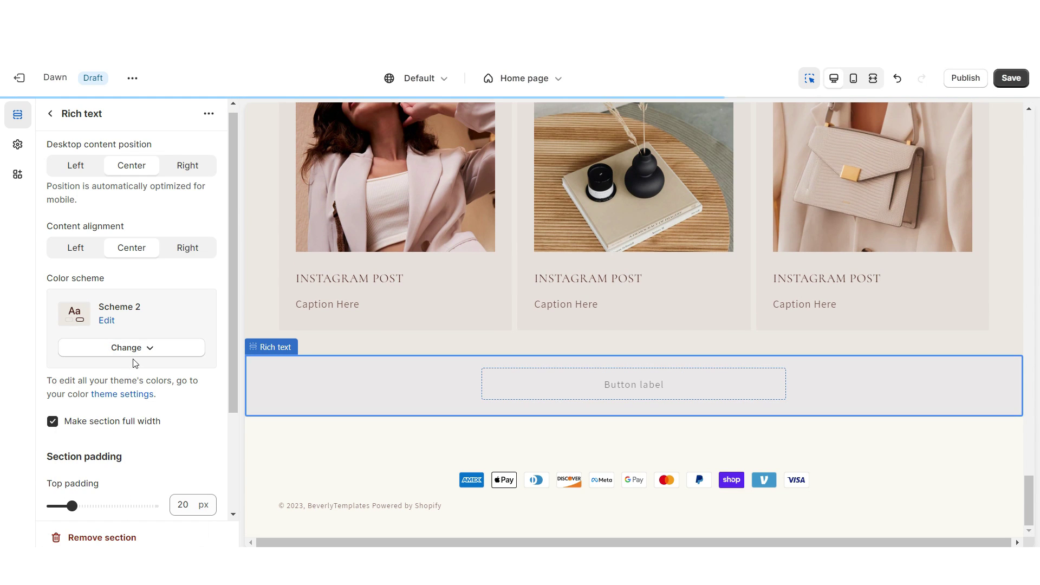
click(514, 391)
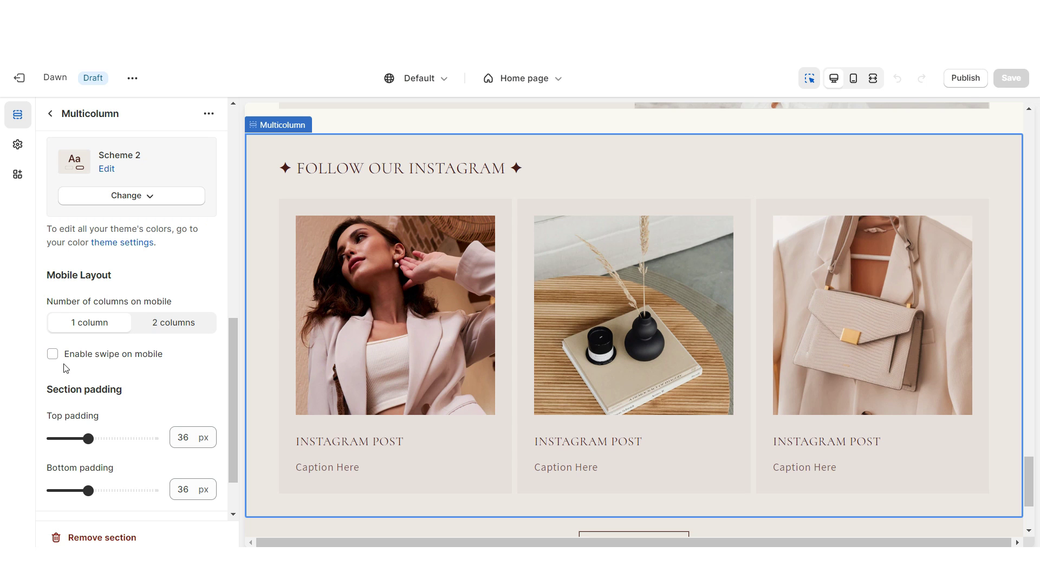
click(53, 354)
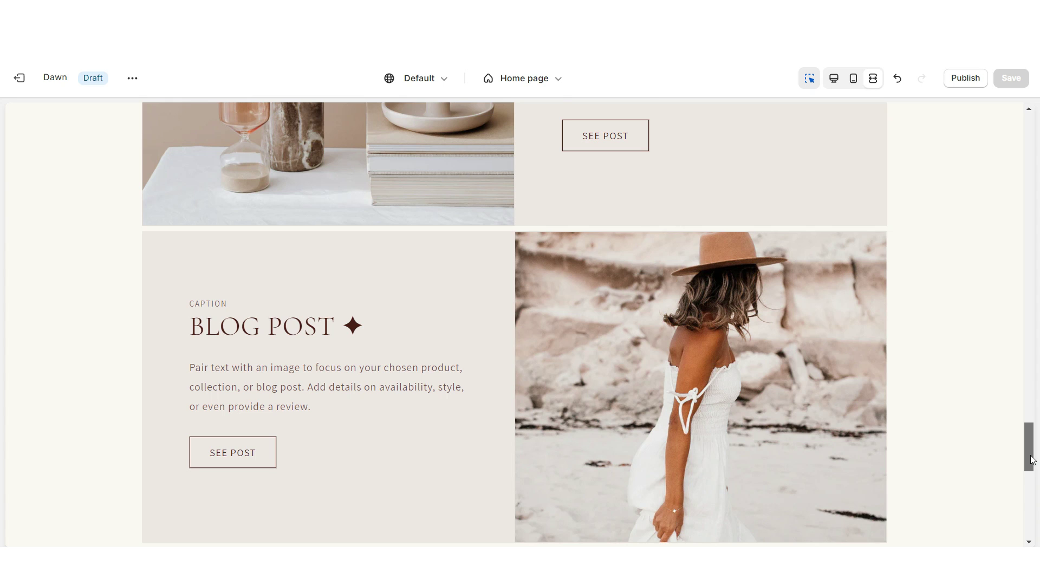
drag(1032, 460, 1035, 509)
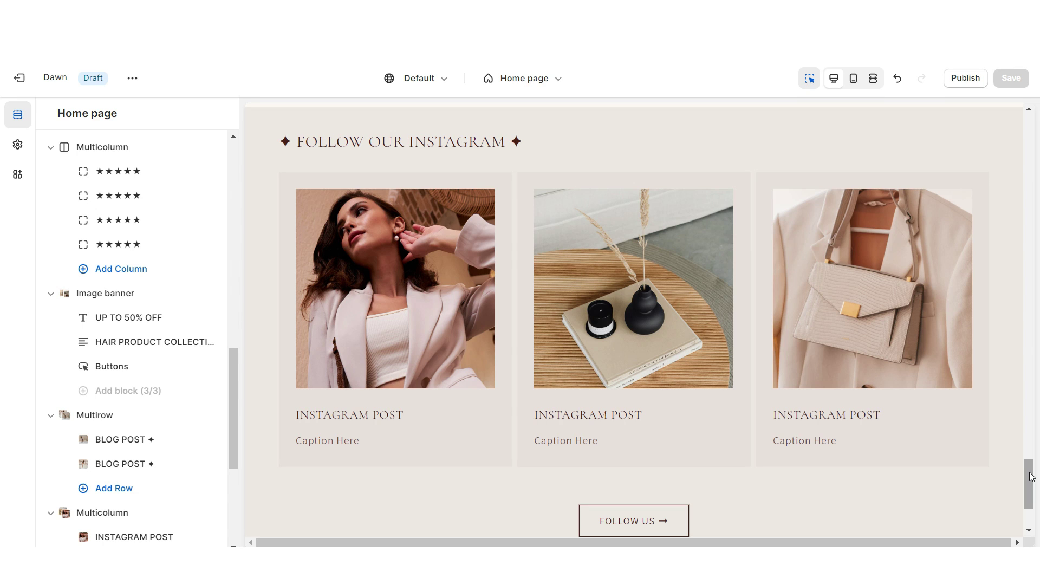
- Add an Image banner above the footer and hide its desktop content container
scroll(1031, 477, down, 3)
click(635, 397)
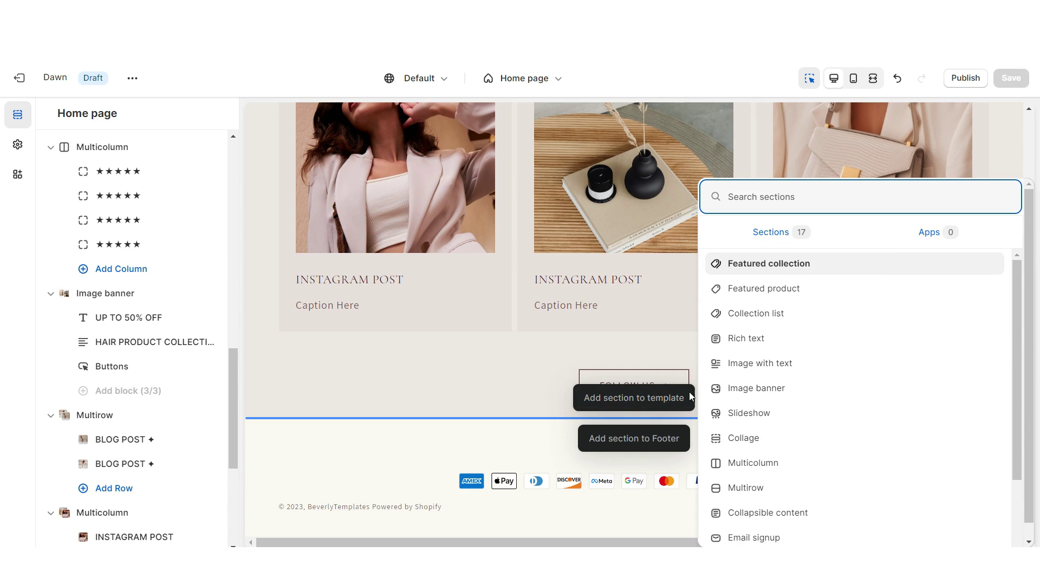
click(756, 387)
scroll(130, 325, down, 4)
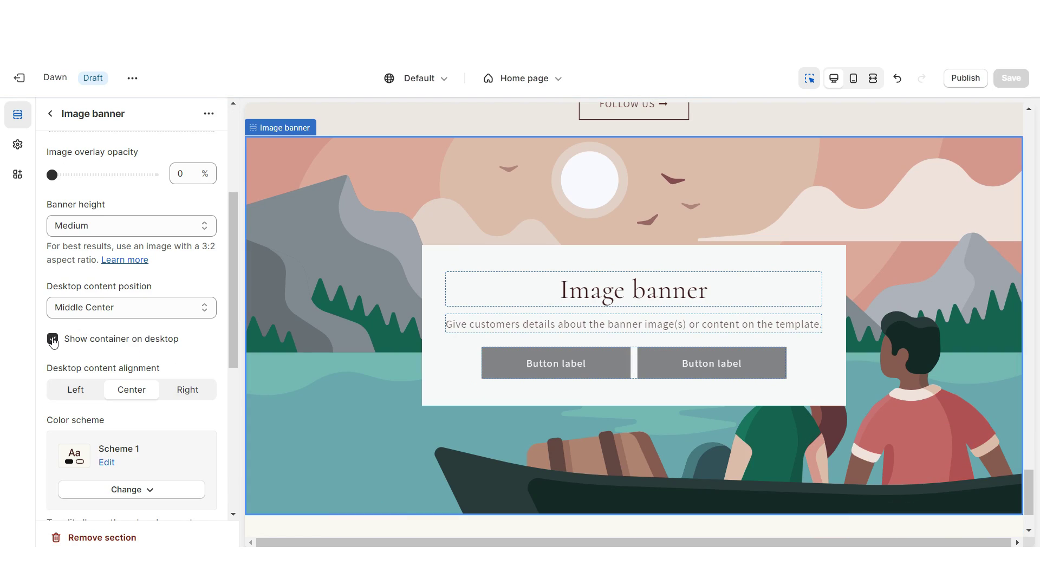
click(531, 274)
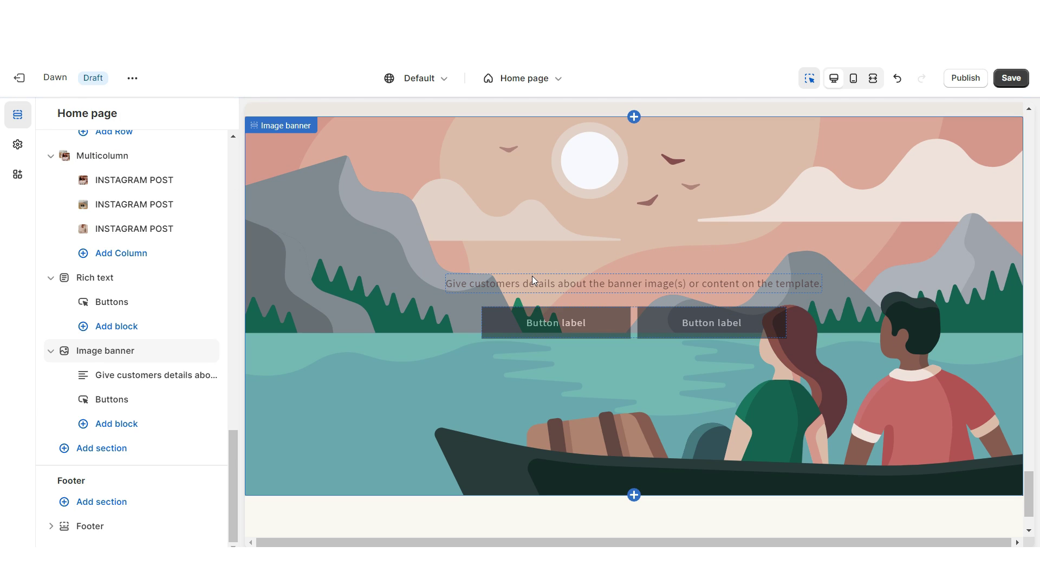
click(532, 275)
key(ctrl+z)
- Give the banner Scheme 3 colours and a Bottom Center desktop content position
click(106, 220)
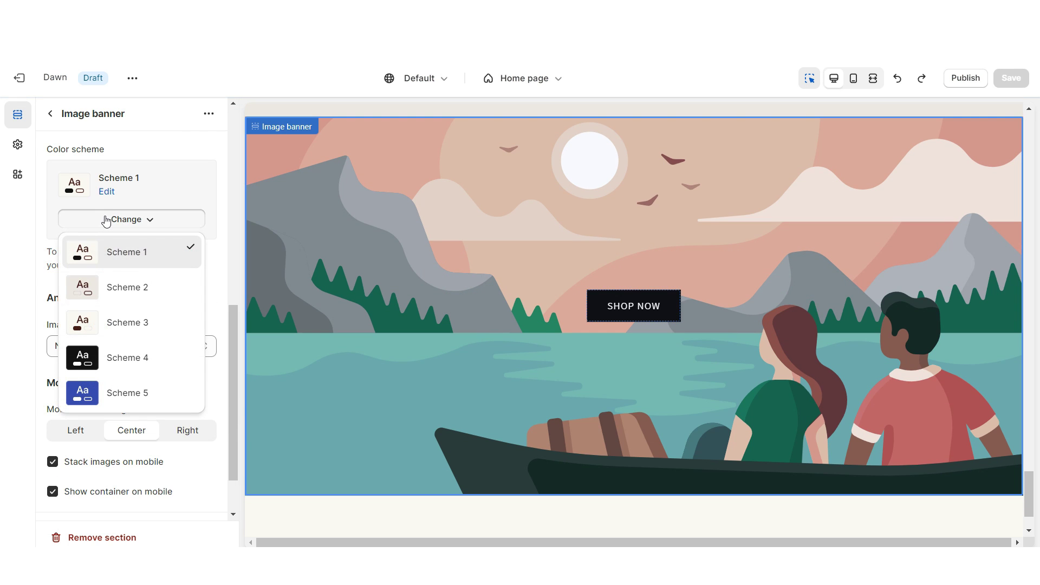
click(107, 320)
scroll(98, 271, up, 4)
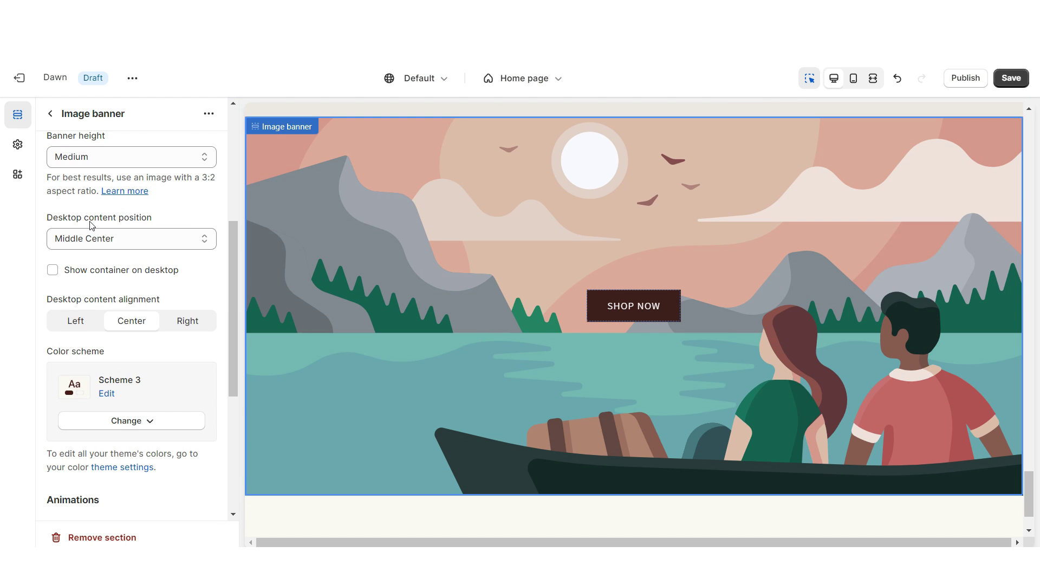
click(103, 237)
click(109, 340)
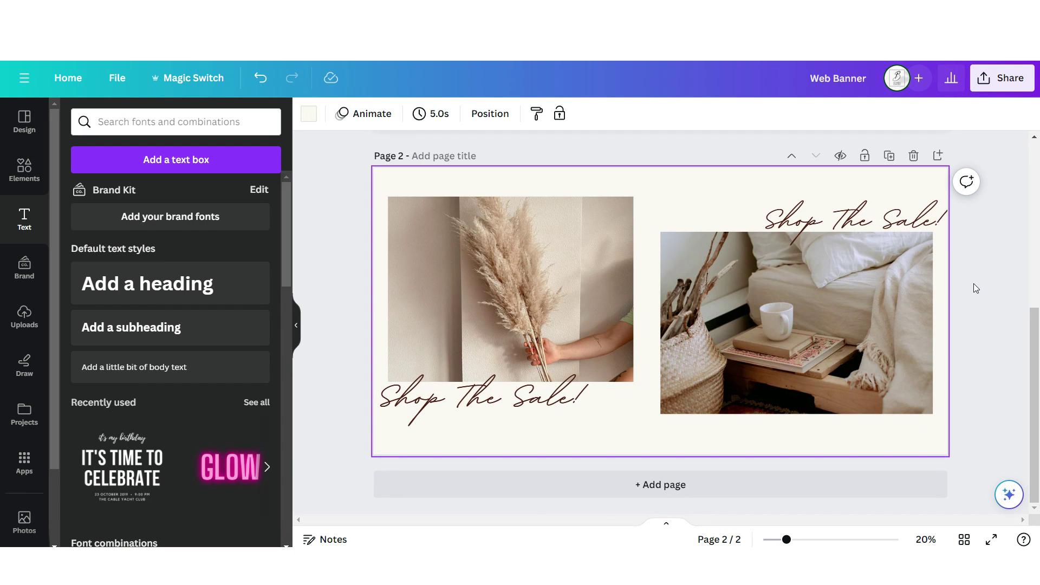
- Add a third page holding a three-column photo grid with wider gaps between columns
scroll(959, 298, up, 5)
scroll(894, 320, down, 5)
click(945, 160)
click(24, 169)
scroll(93, 454, down, 5)
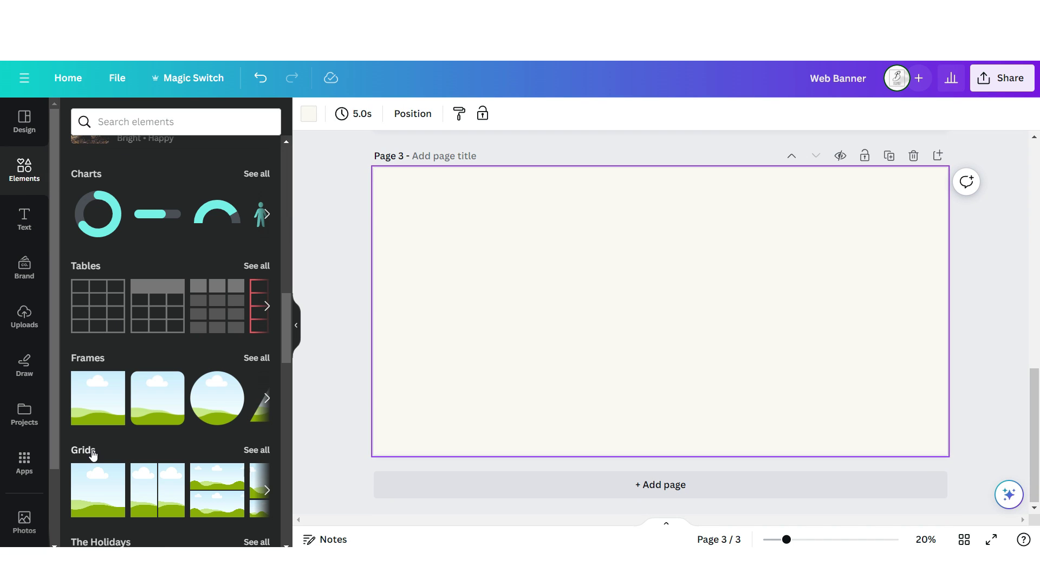
click(257, 450)
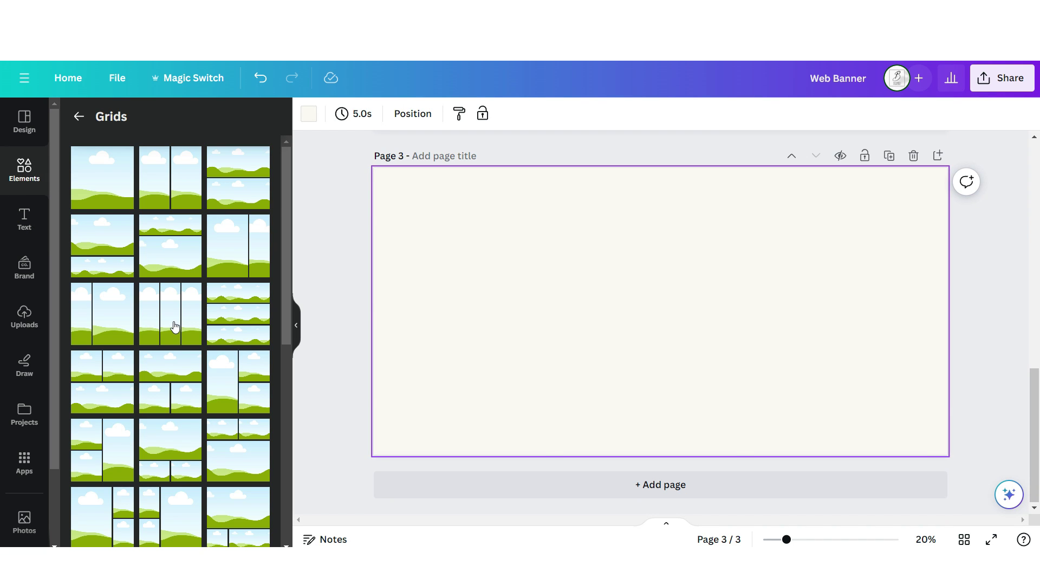
click(174, 322)
click(355, 113)
drag(374, 165, 388, 164)
- Drop the uploaded woman's photo into the middle column and adjust the band's transparency
click(24, 317)
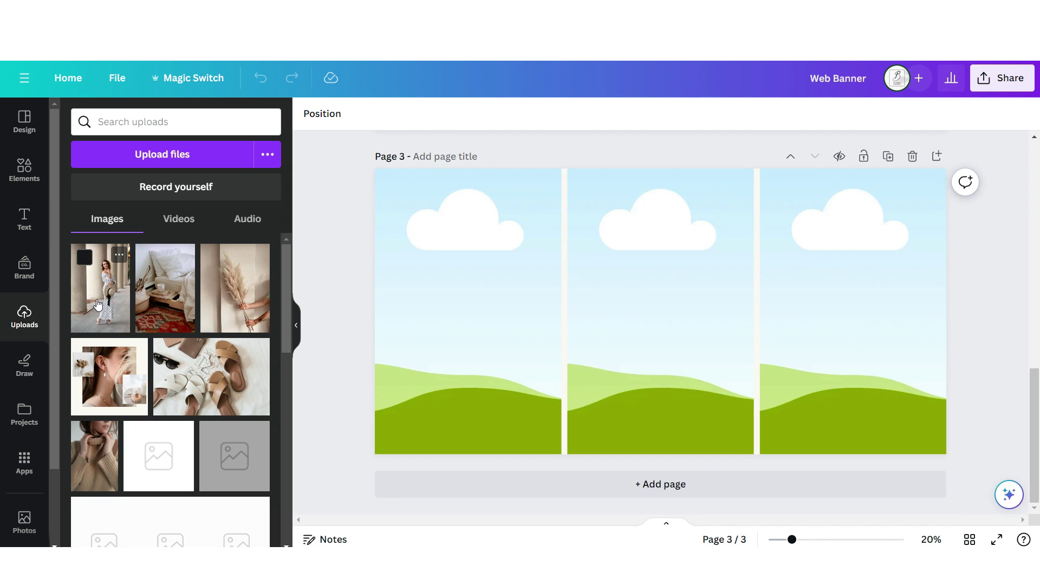
drag(99, 305, 606, 339)
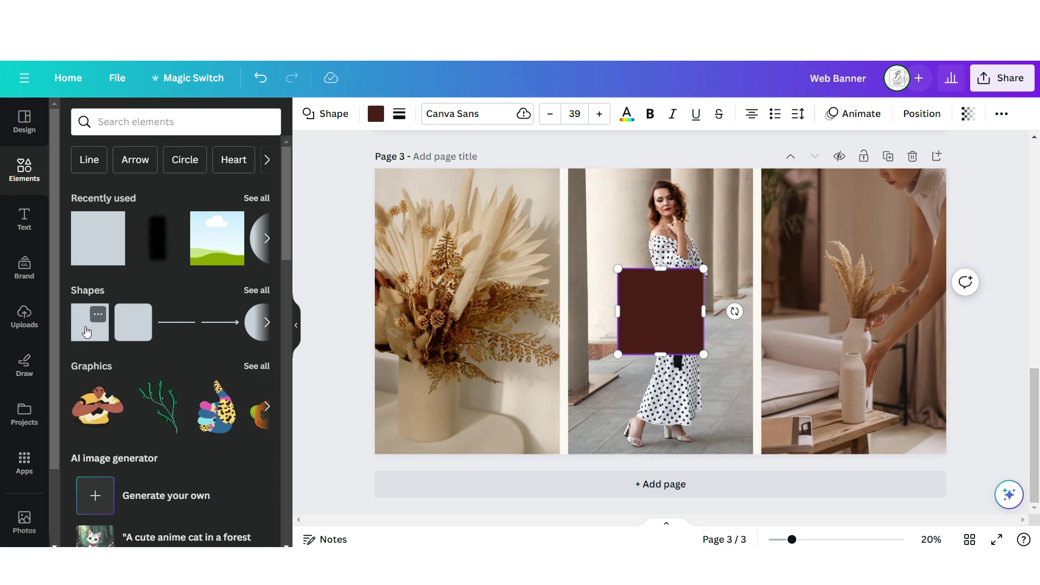
click(580, 259)
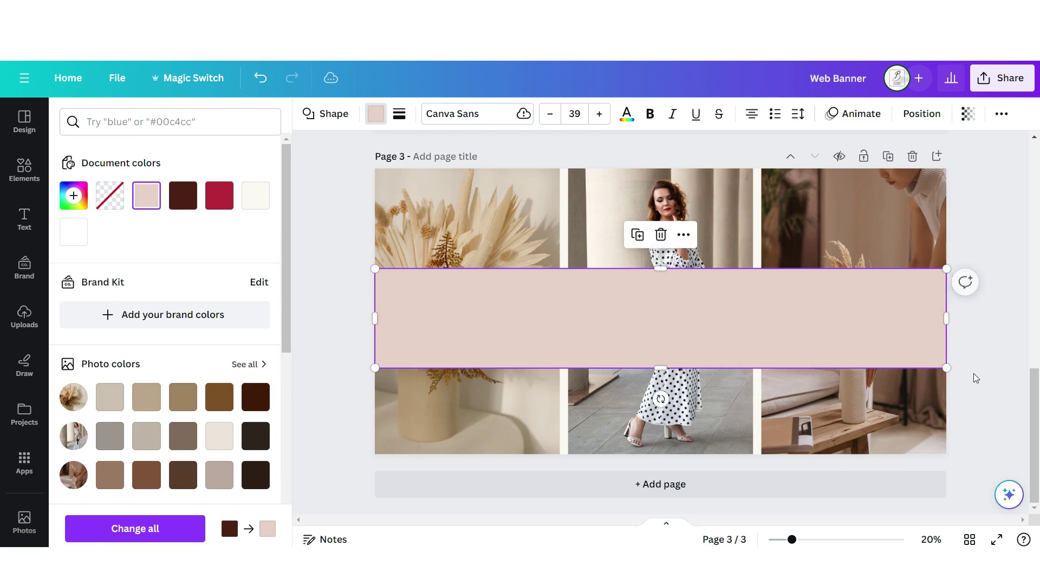
click(968, 114)
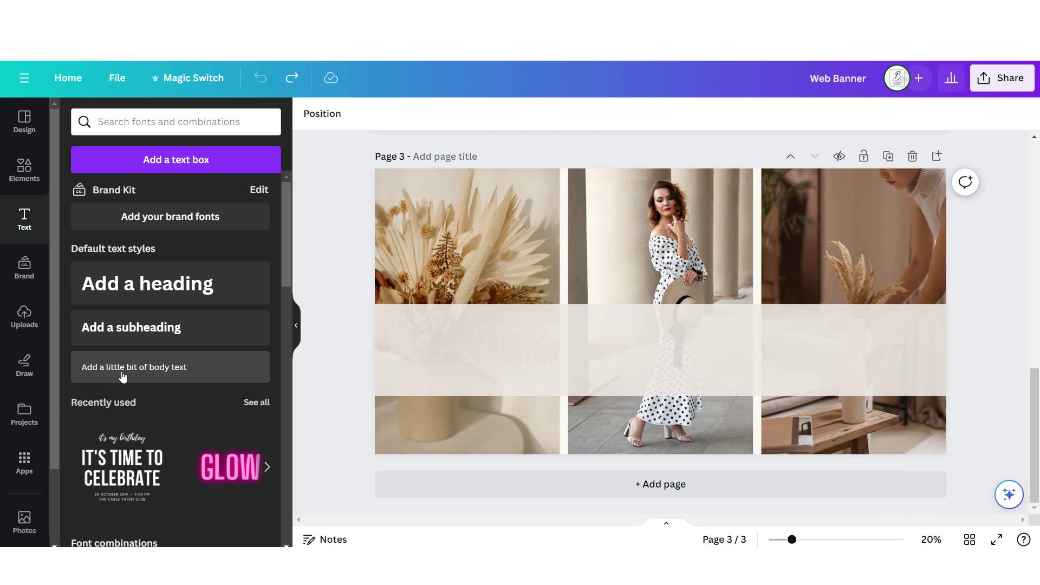
- Add a 'NEW ARRIVALS!' heading in Brown Sugar with a smaller copy placed below it
click(118, 371)
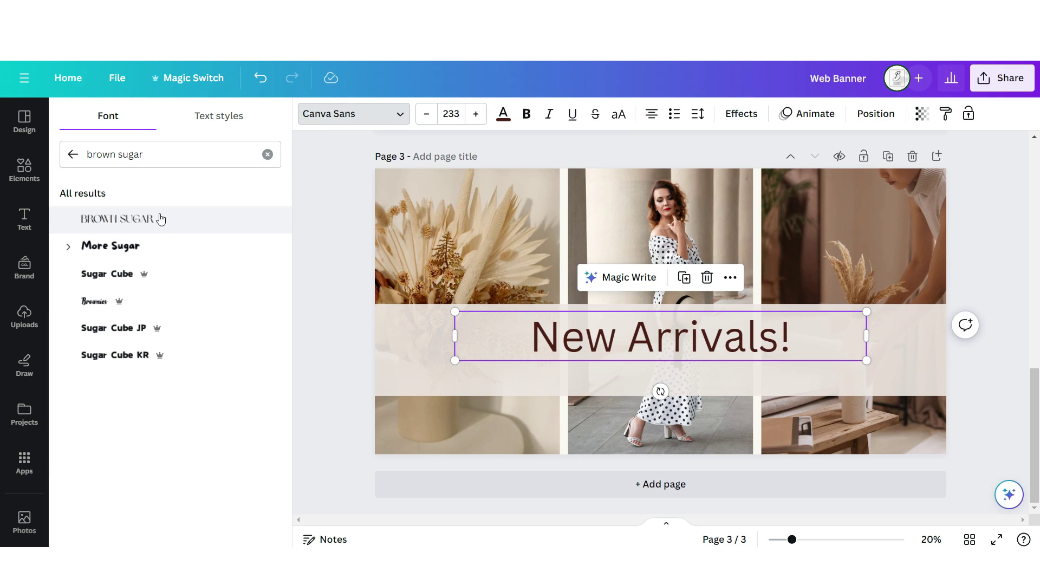
click(160, 218)
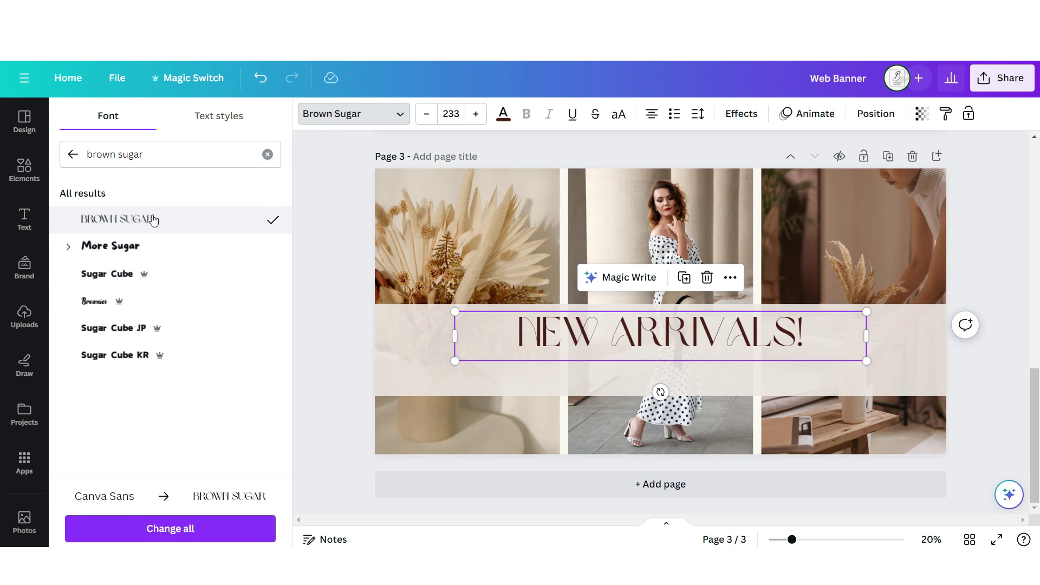
click(685, 279)
drag(836, 317, 654, 367)
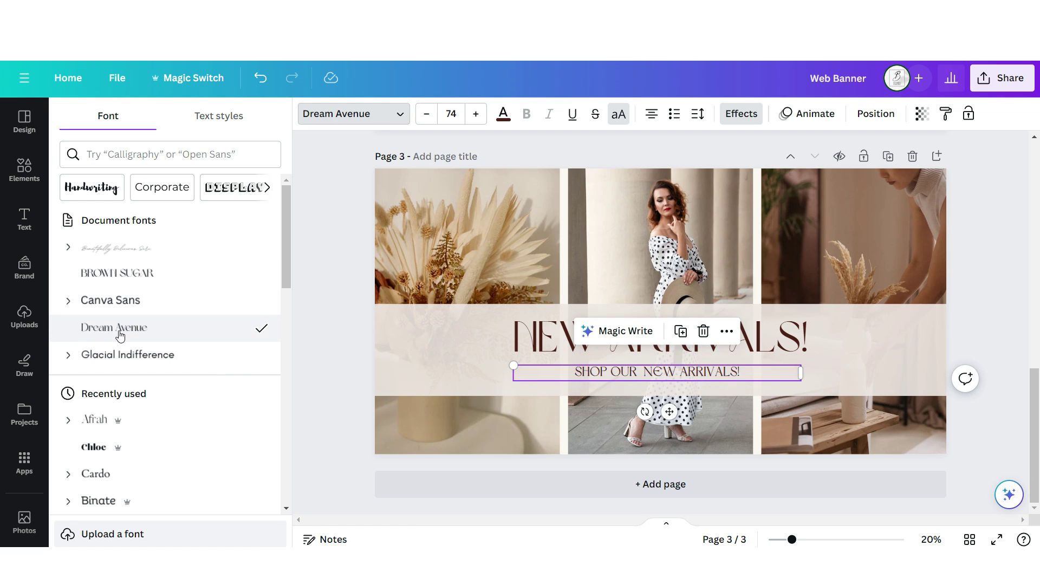
key(Escape)
- Add 'Shop The Sale!' in Beautifully Delicious Script and download page 3 as PNG
click(128, 369)
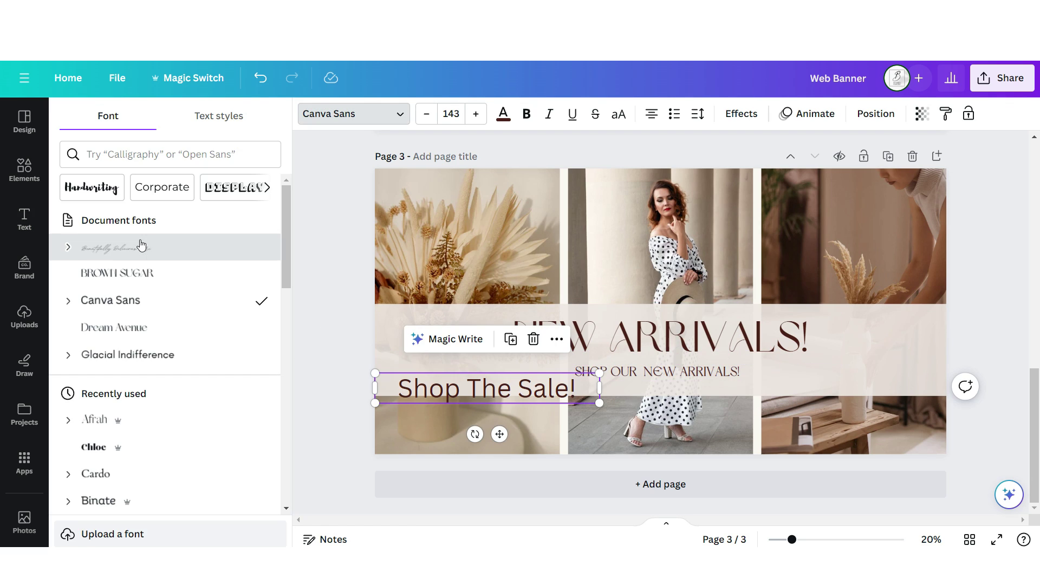
click(143, 247)
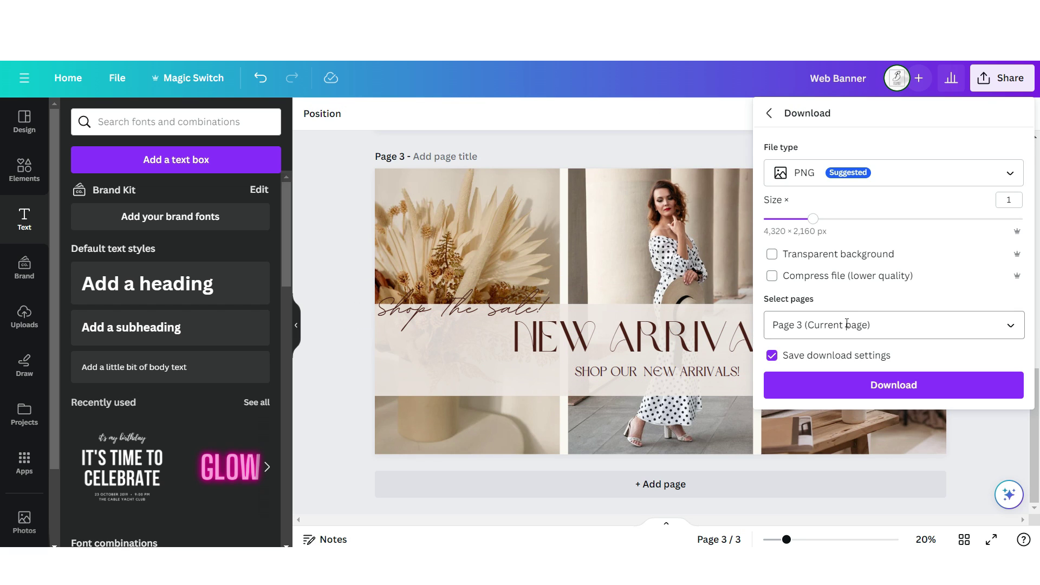
click(869, 394)
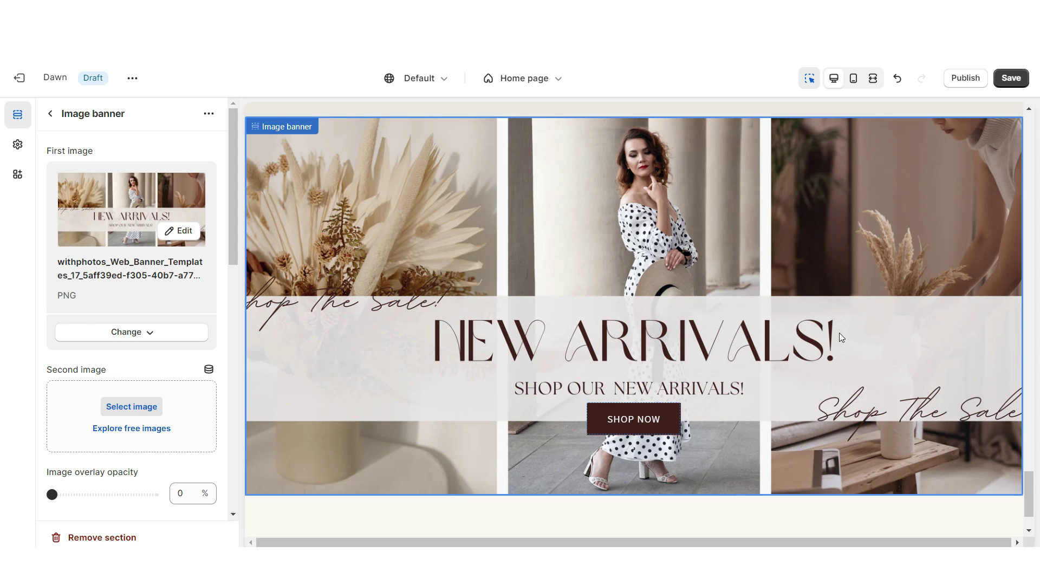
- Set the image banner's height to 'Adapt to first image'
scroll(84, 343, down, 4)
click(84, 343)
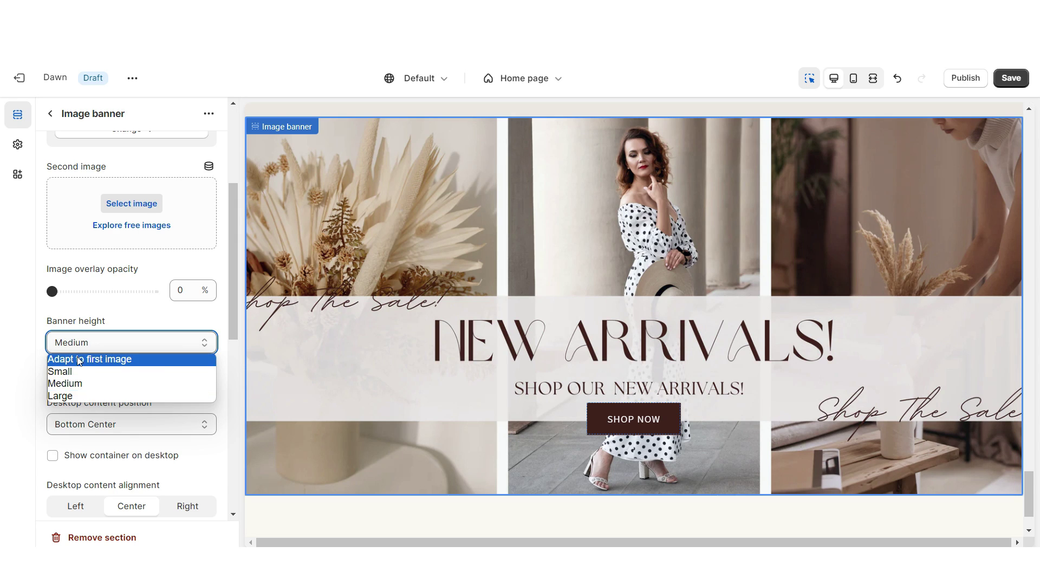
click(80, 360)
- Preview the homepage at full width and save the theme changes
click(884, 77)
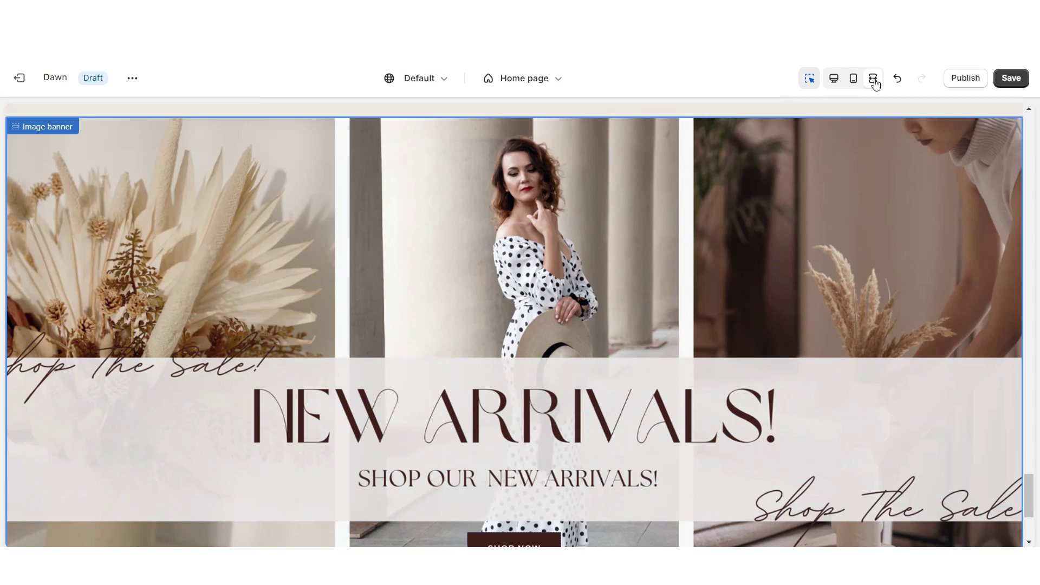
scroll(956, 219, down, 3)
key(ctrl+s)
mouse_move(1029, 504)
mouse_down()
mouse_move(1034, 460)
mouse_move(1031, 506)
mouse_up()
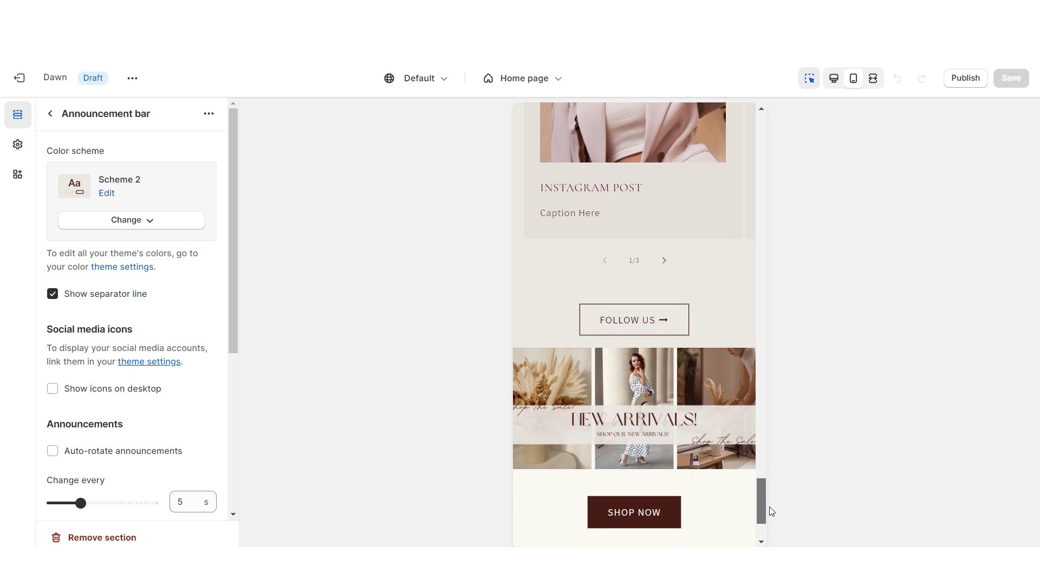
scroll(771, 516, down, 1)
scroll(773, 512, up, 1)
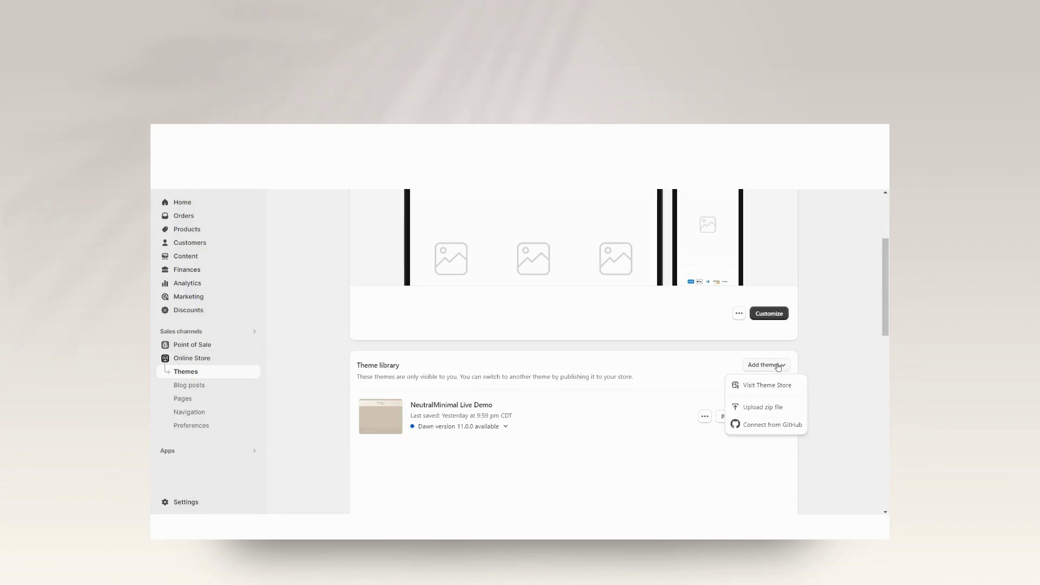
- Upload ShopifyThemeTemplate.zip as a new theme from a zip file
click(763, 407)
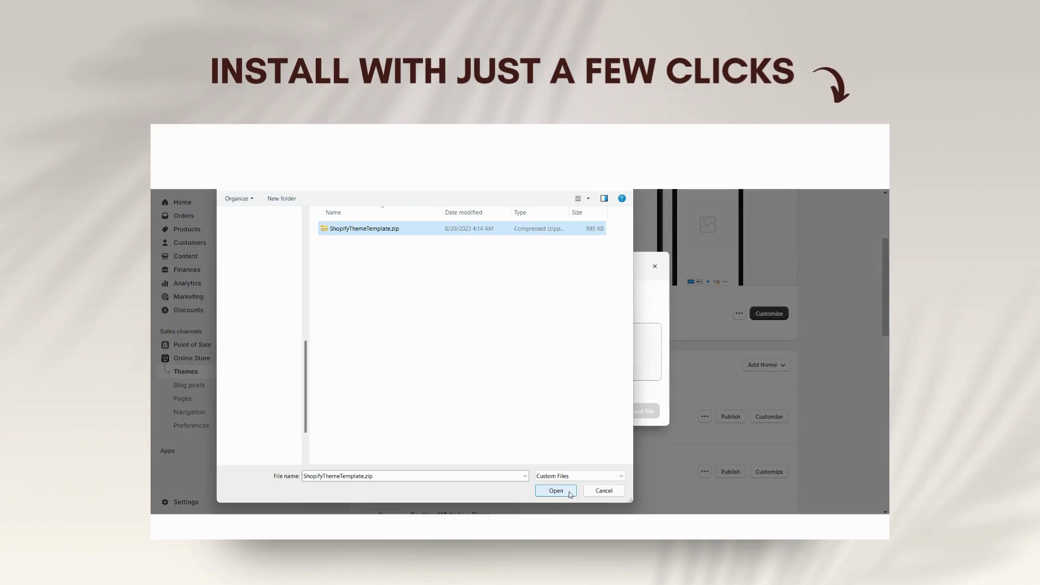
click(555, 490)
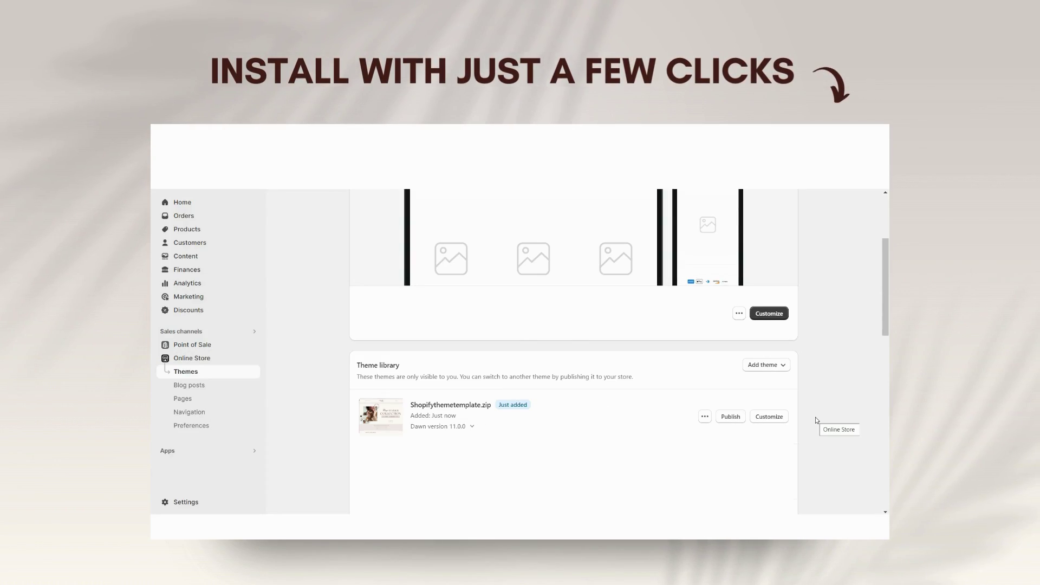